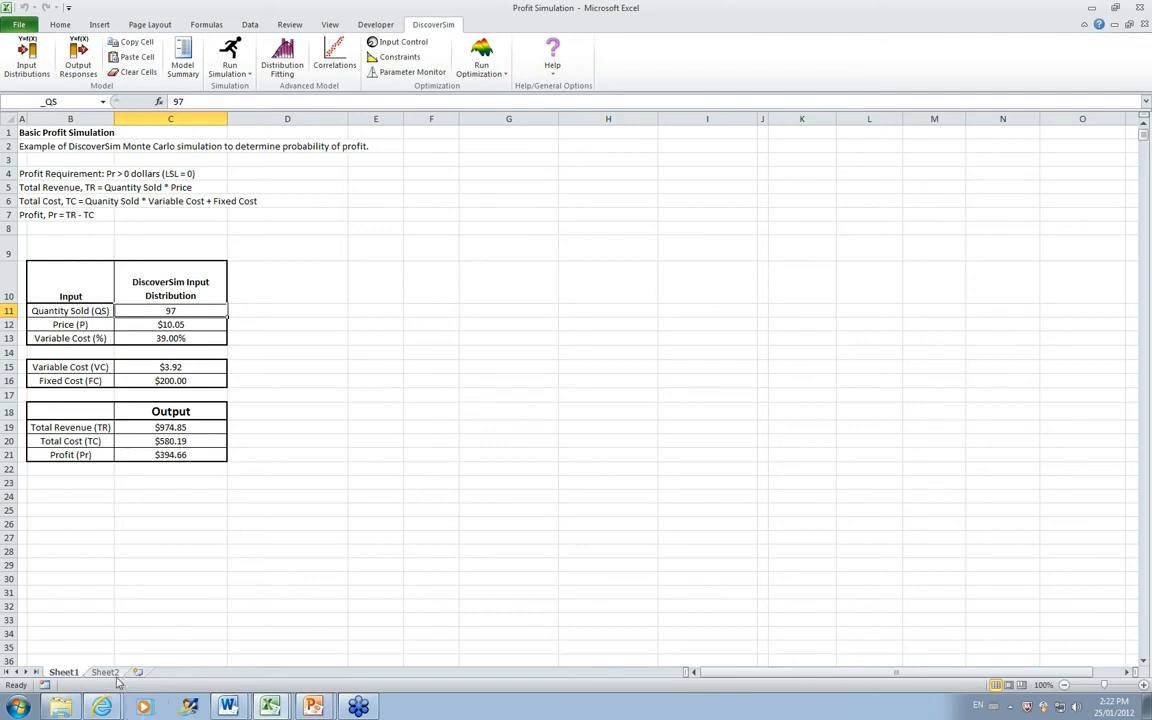
Fit all discrete distributions to the Quantity Sold data in Sheet2 range A1:C101, using data labels.
click(110, 673)
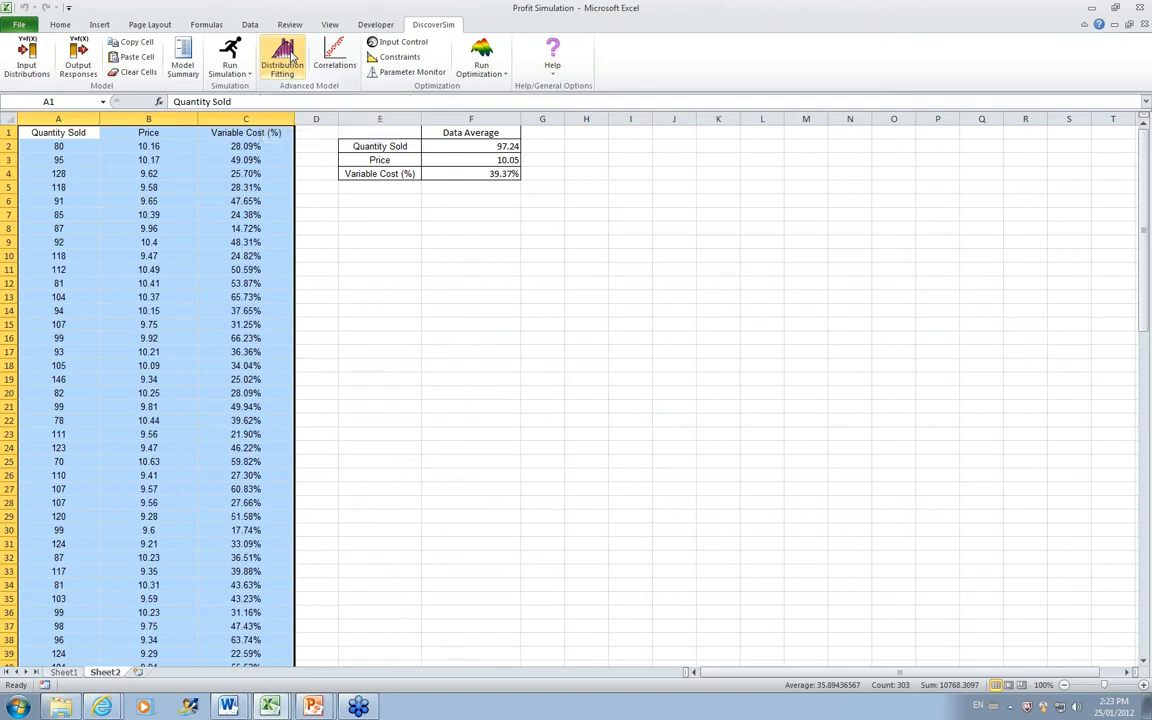
click(291, 56)
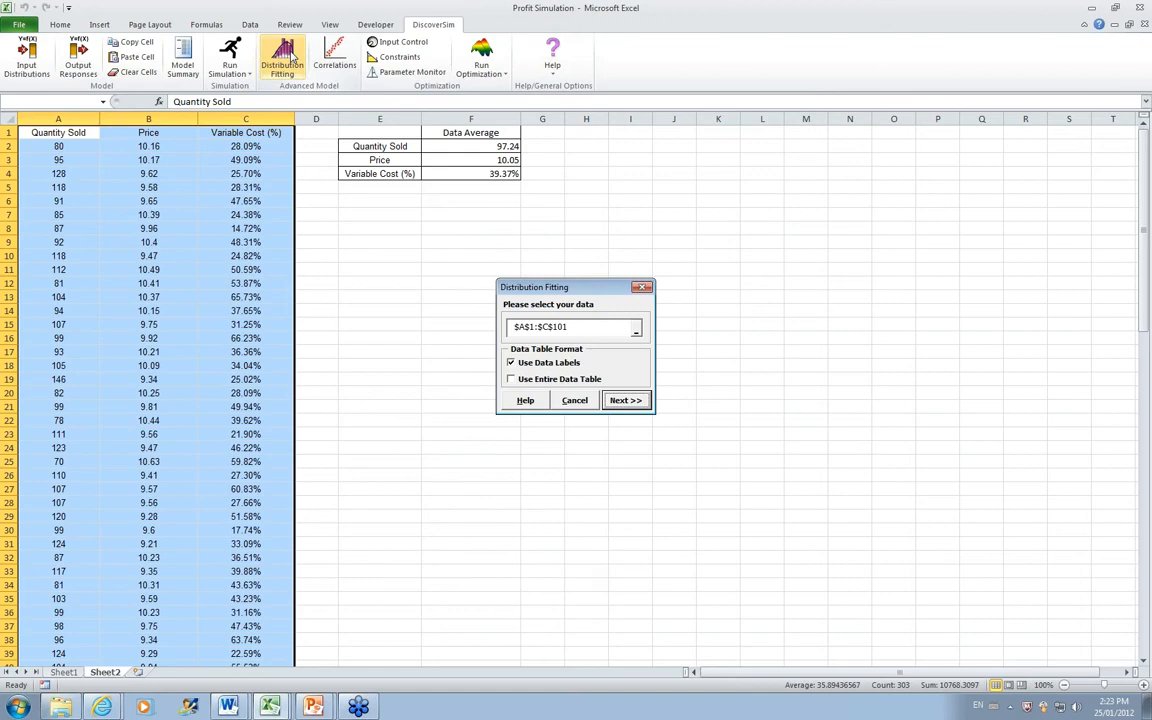
click(622, 401)
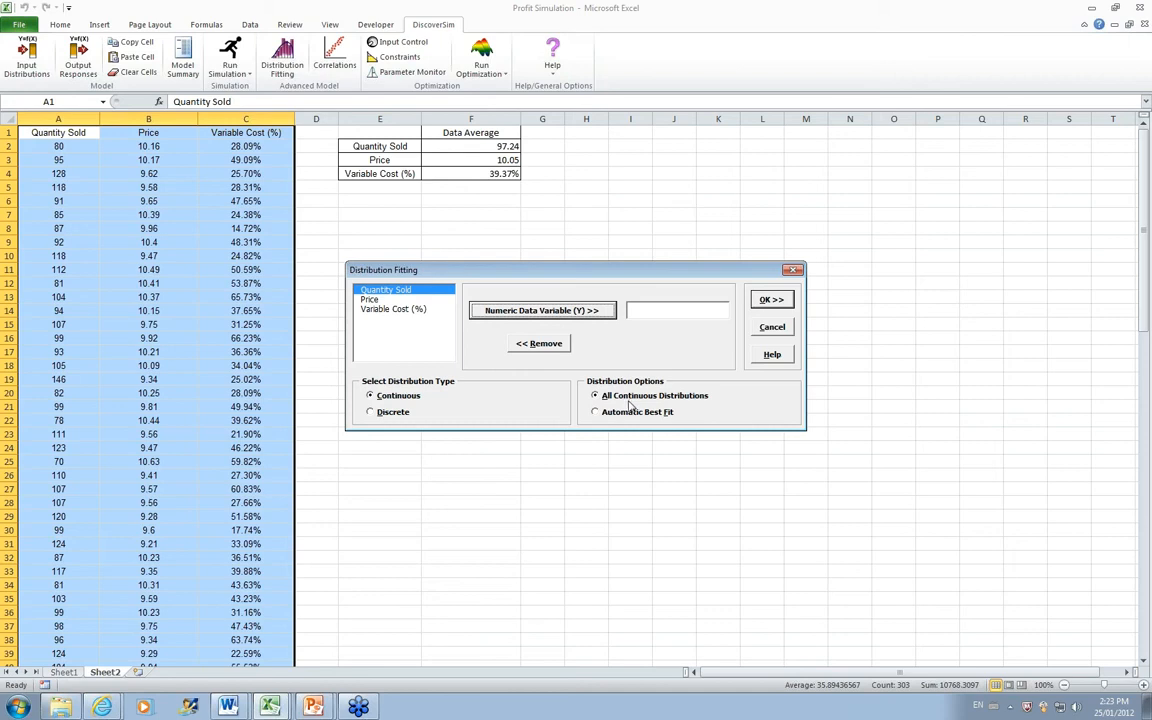
click(580, 315)
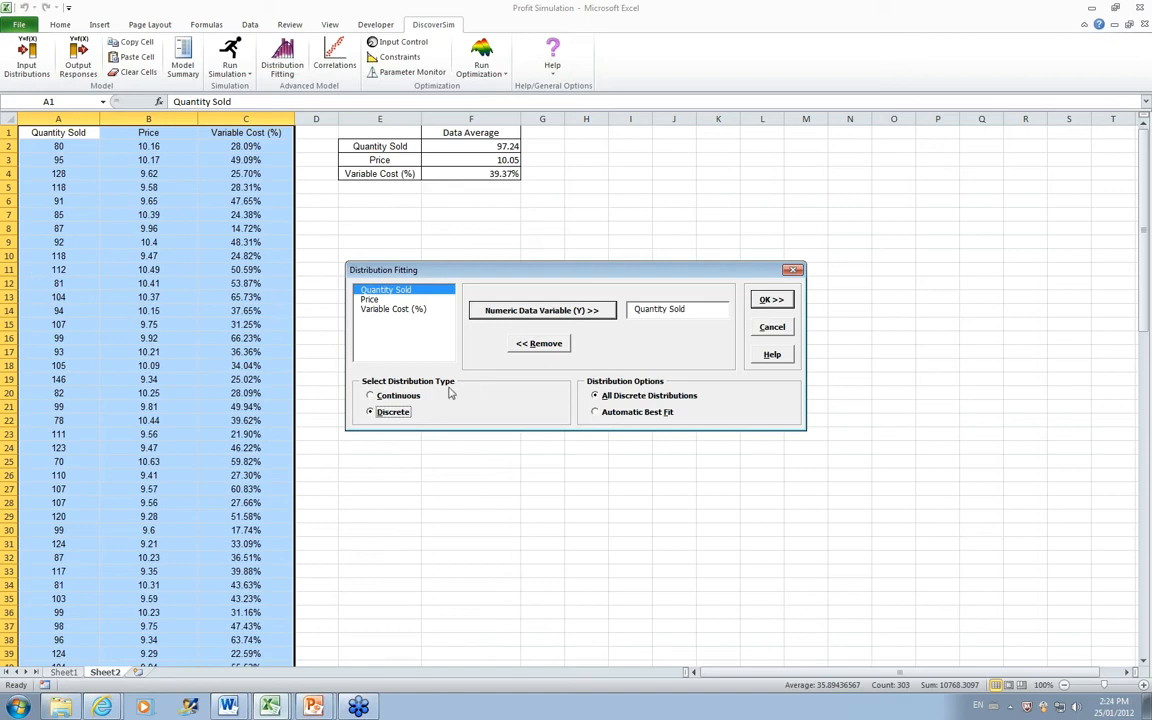
click(771, 299)
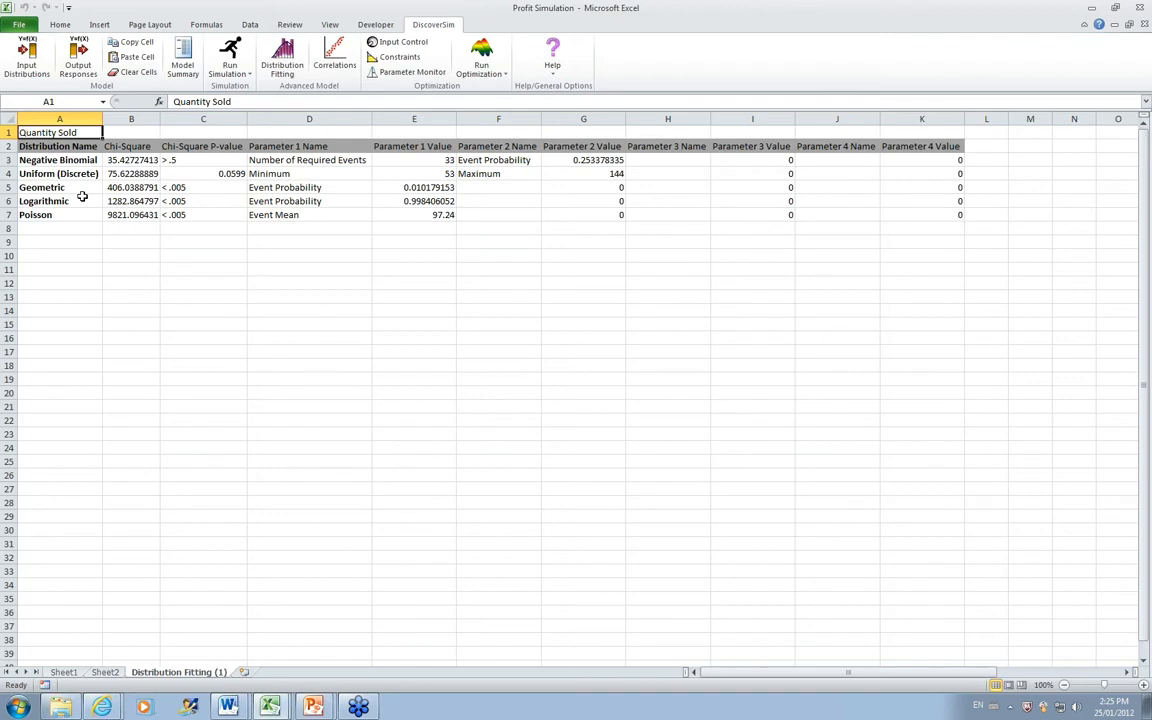
Fit all continuous distributions to the Price data on Sheet2.
click(105, 672)
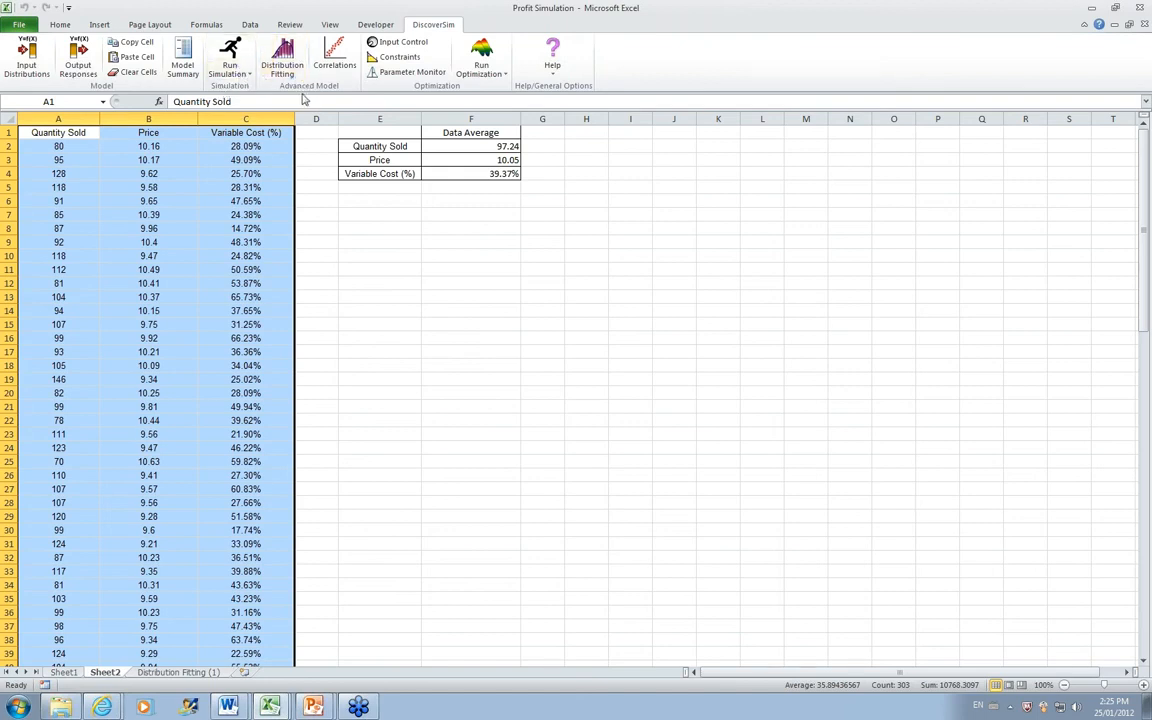
click(286, 58)
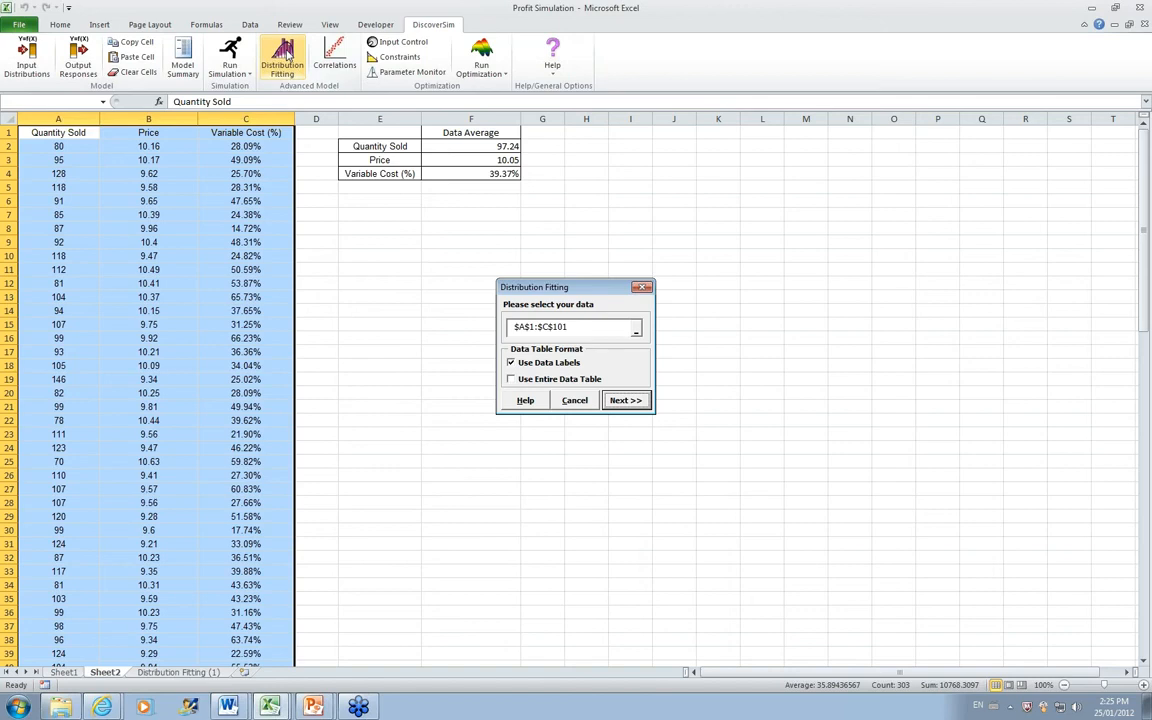
click(628, 400)
click(372, 300)
click(548, 312)
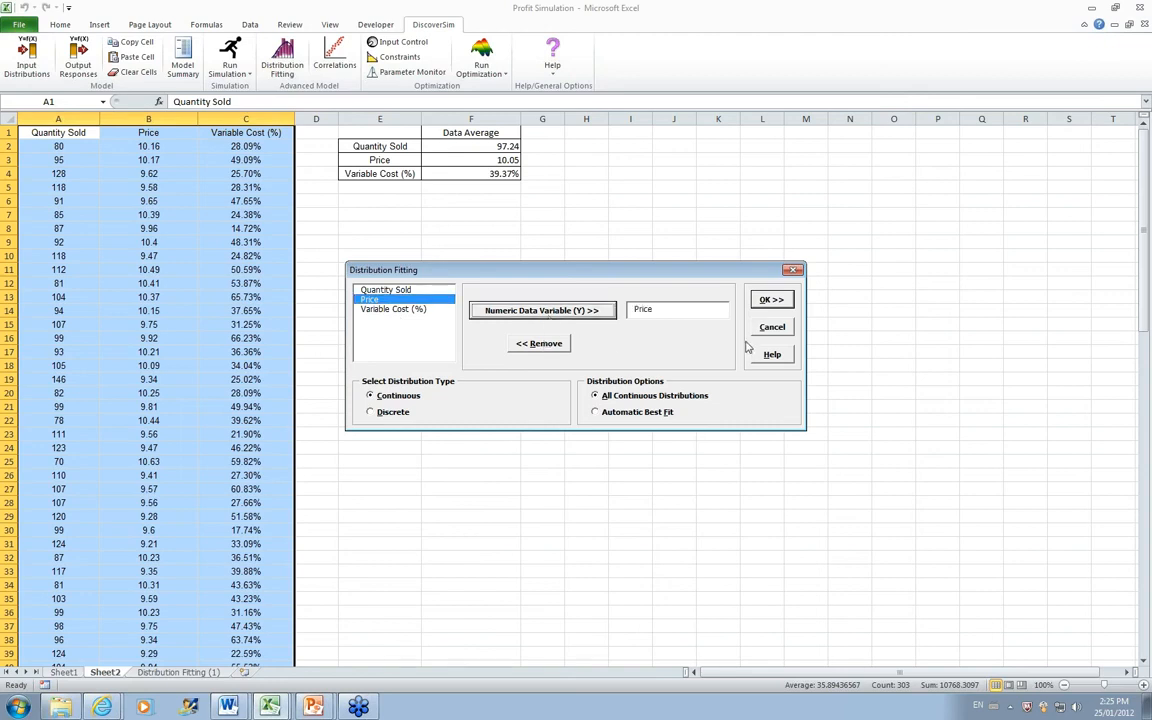
click(758, 301)
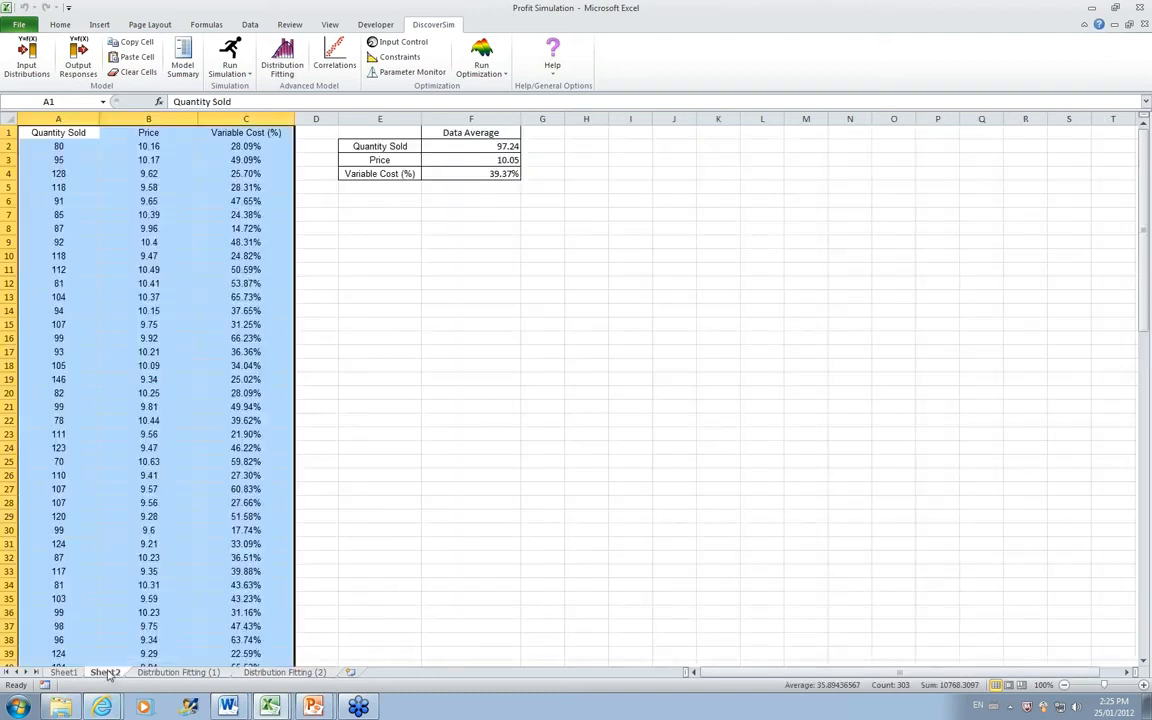
Fit all continuous distributions to the Variable Cost (%) data on Sheet2.
click(282, 60)
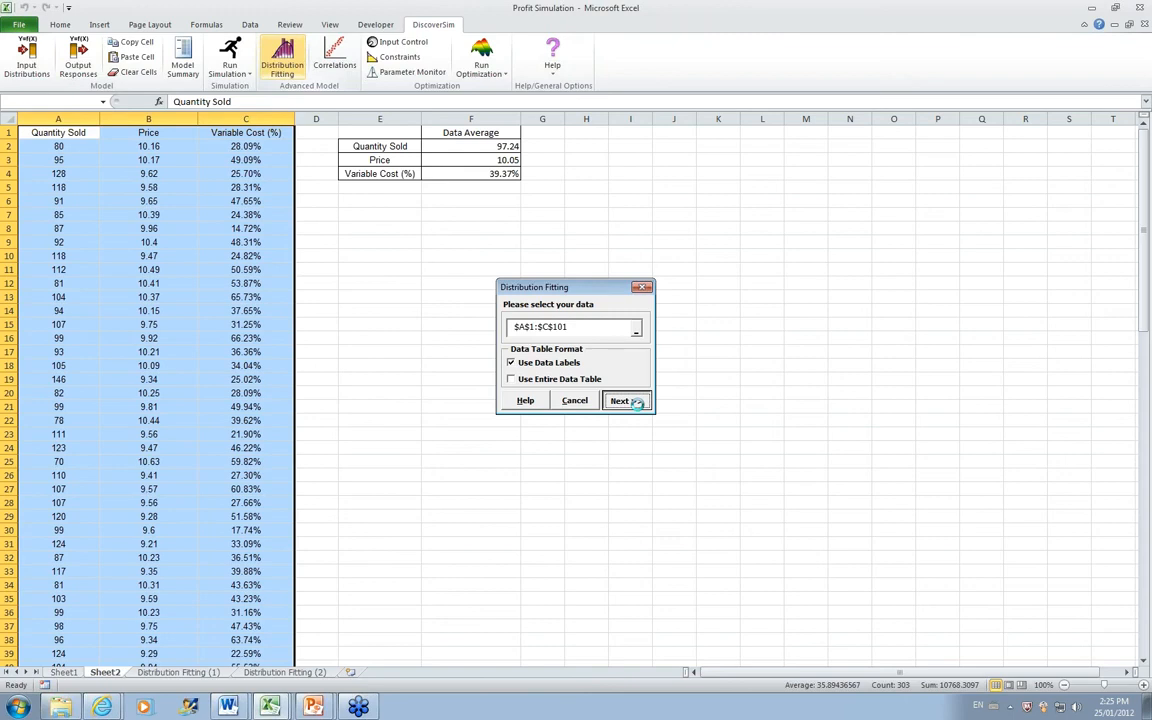
click(405, 309)
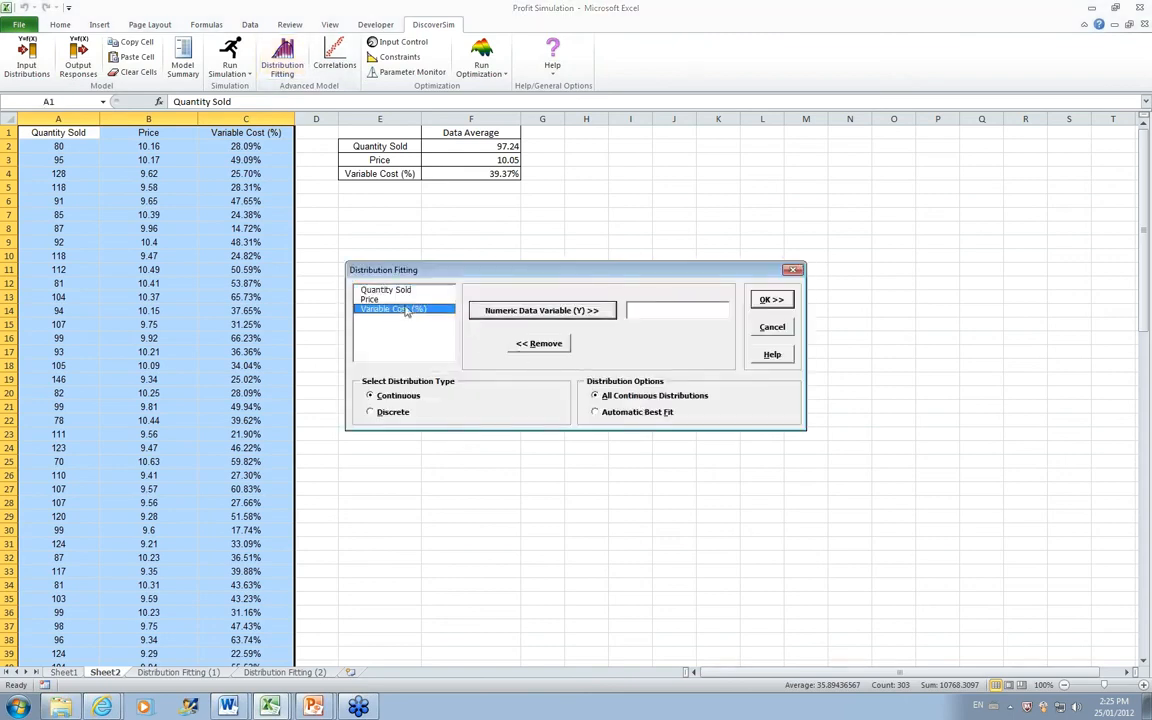
click(541, 313)
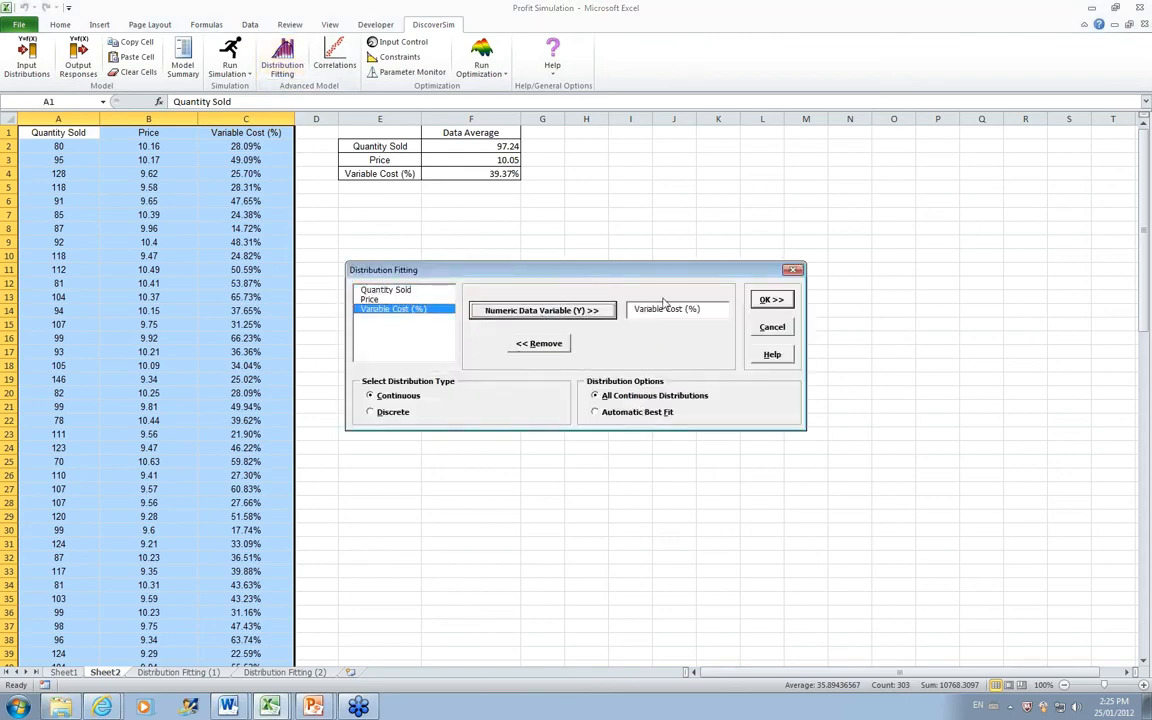
click(764, 302)
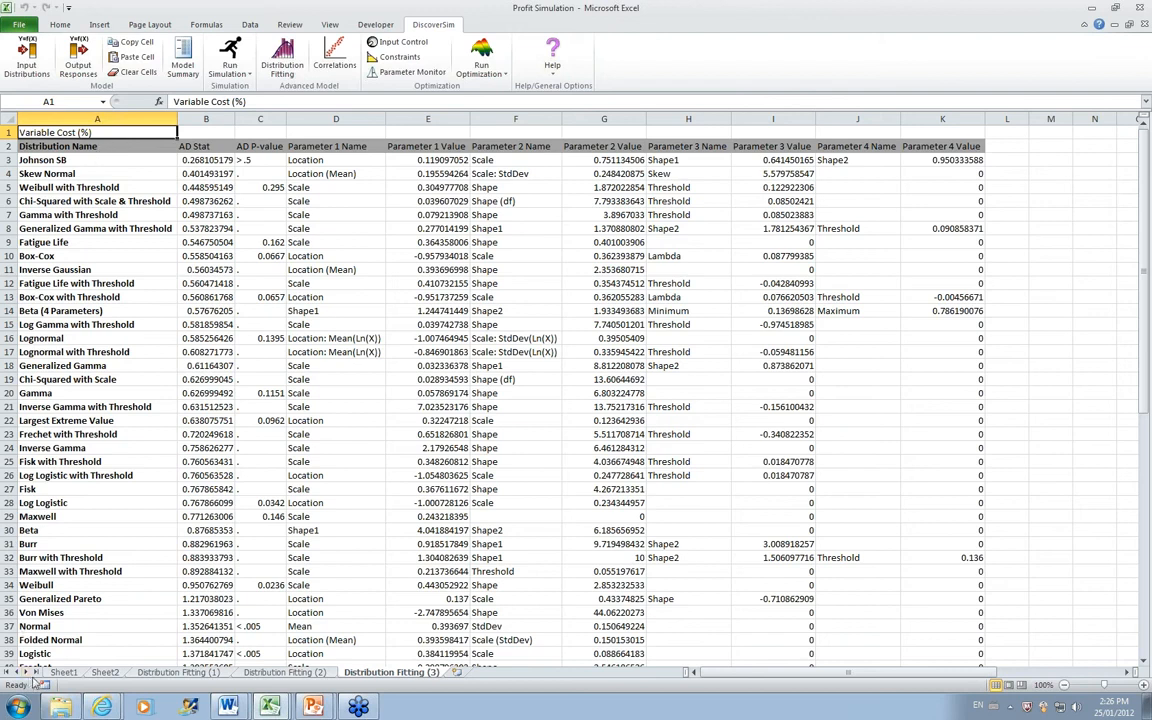
Assign the stored Negative Binomial fit for Quantity Sold as the input distribution of cell C11 on Sheet1.
click(66, 672)
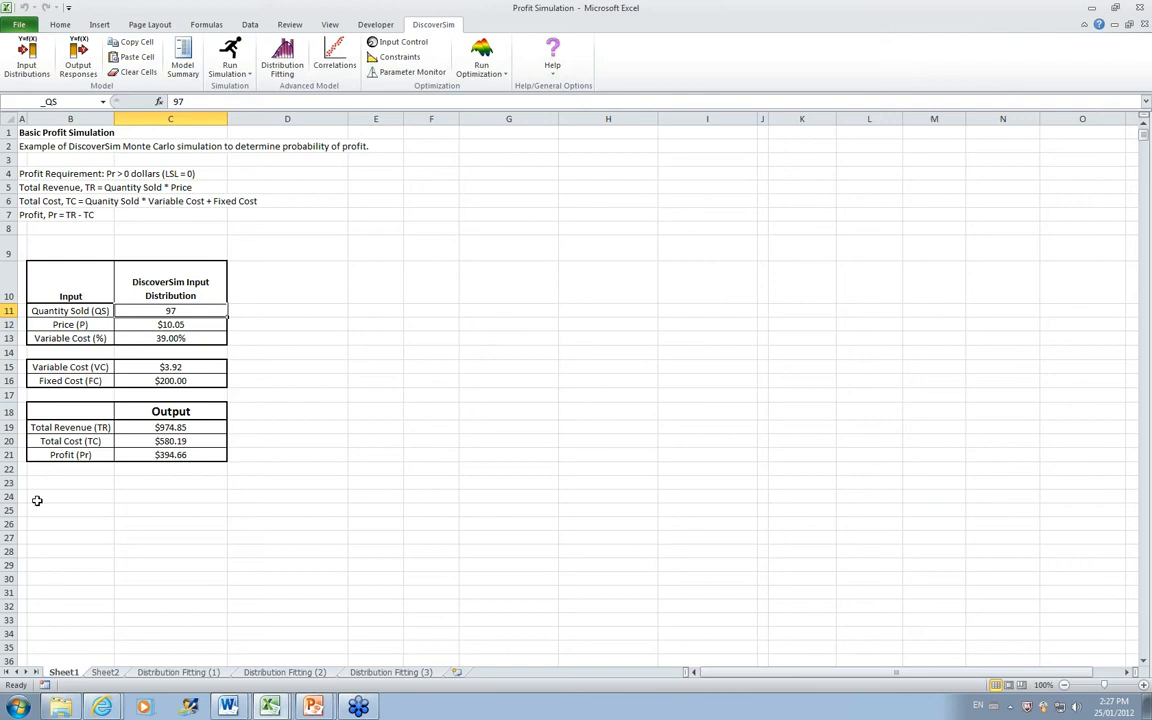
click(28, 50)
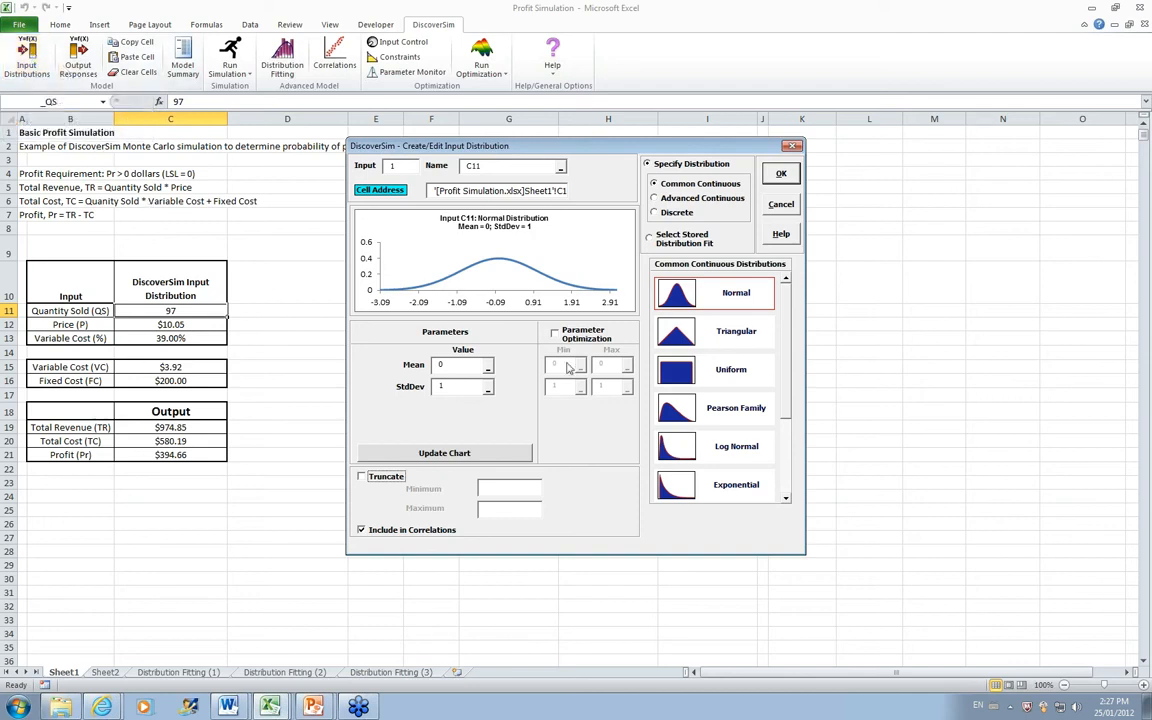
click(649, 238)
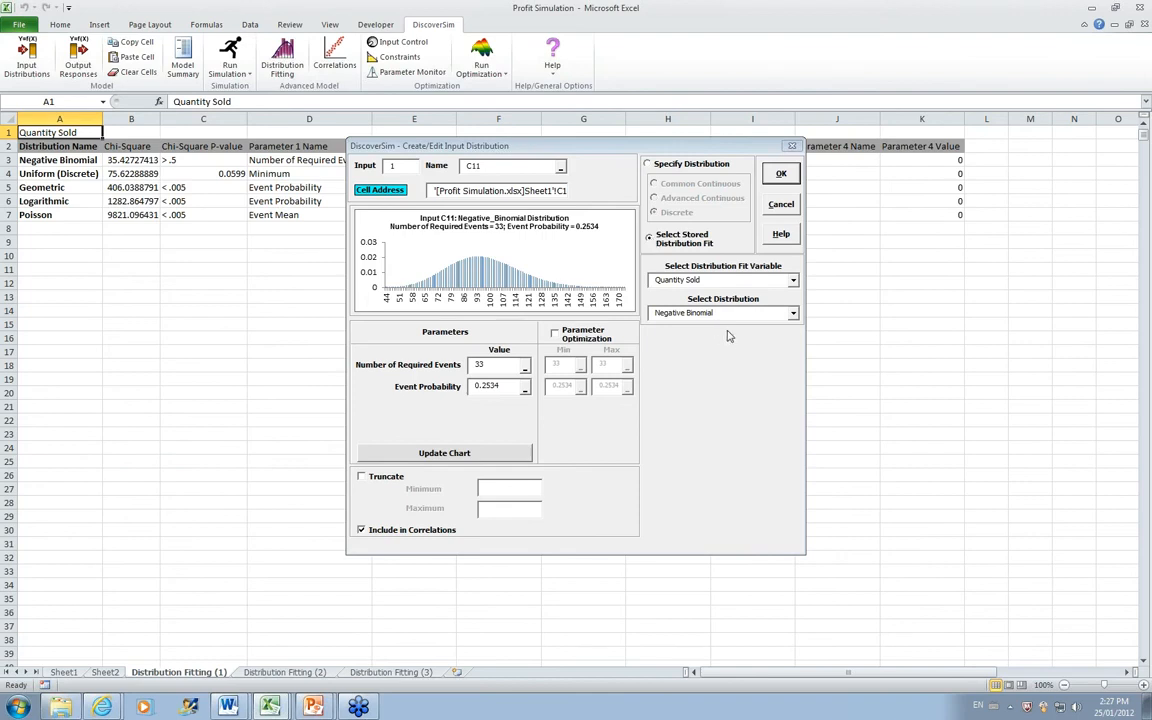
click(792, 315)
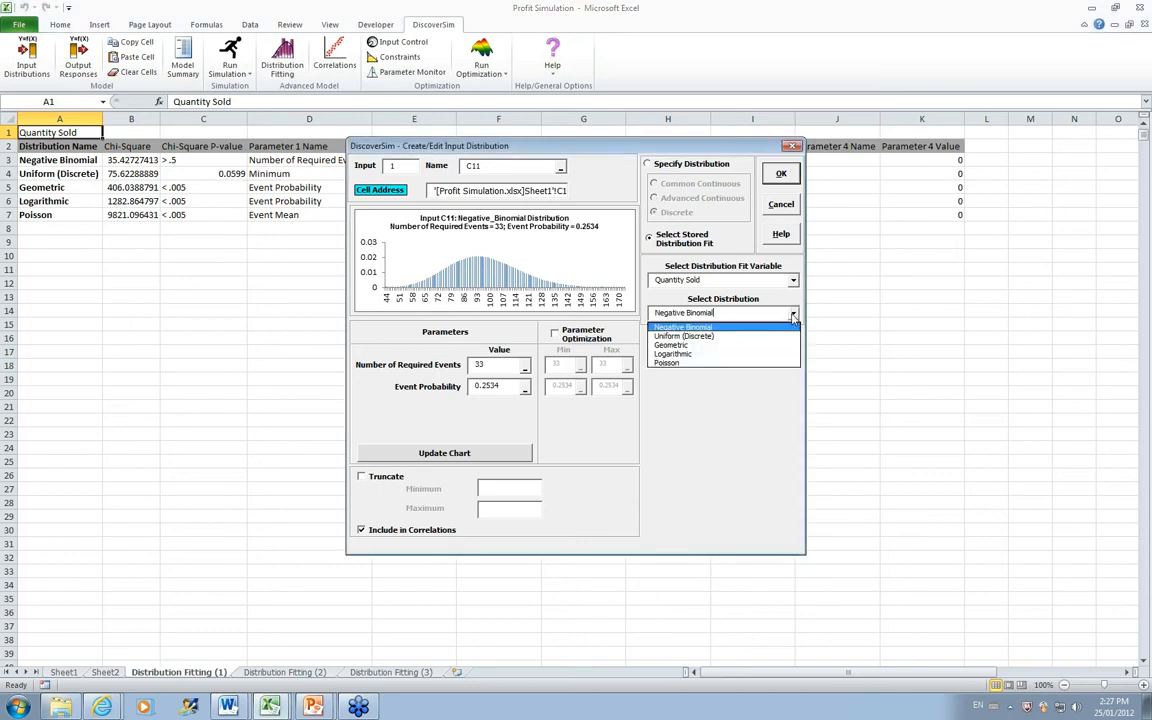
click(793, 316)
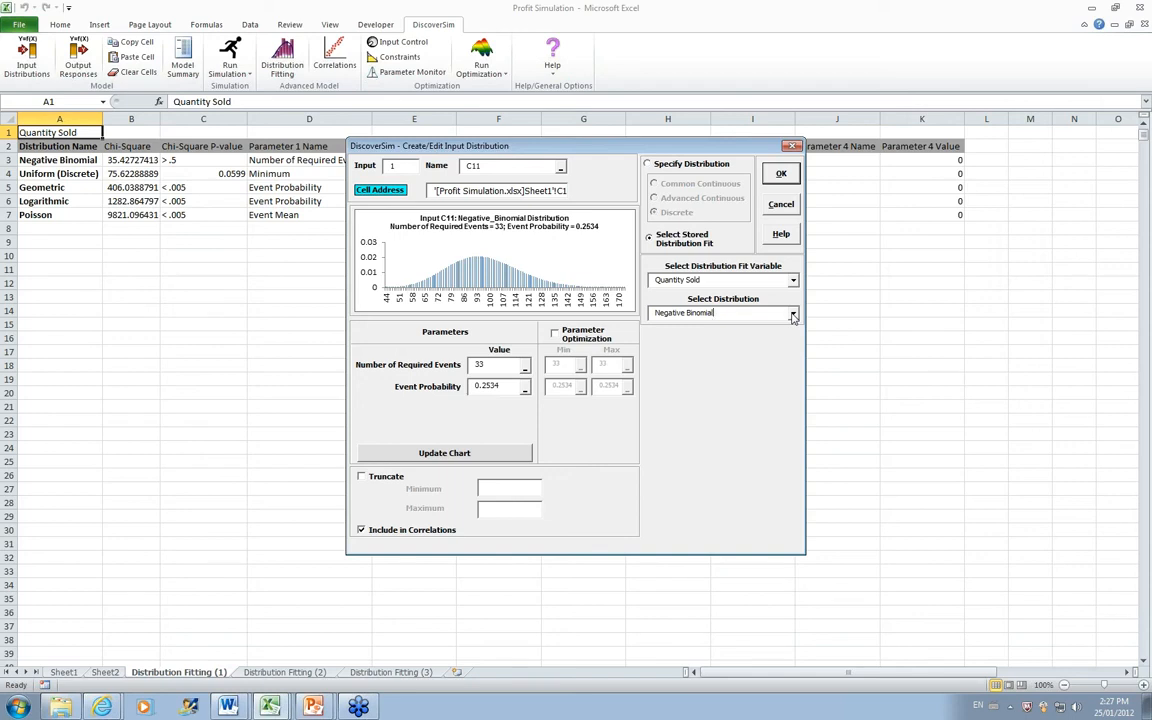
click(781, 174)
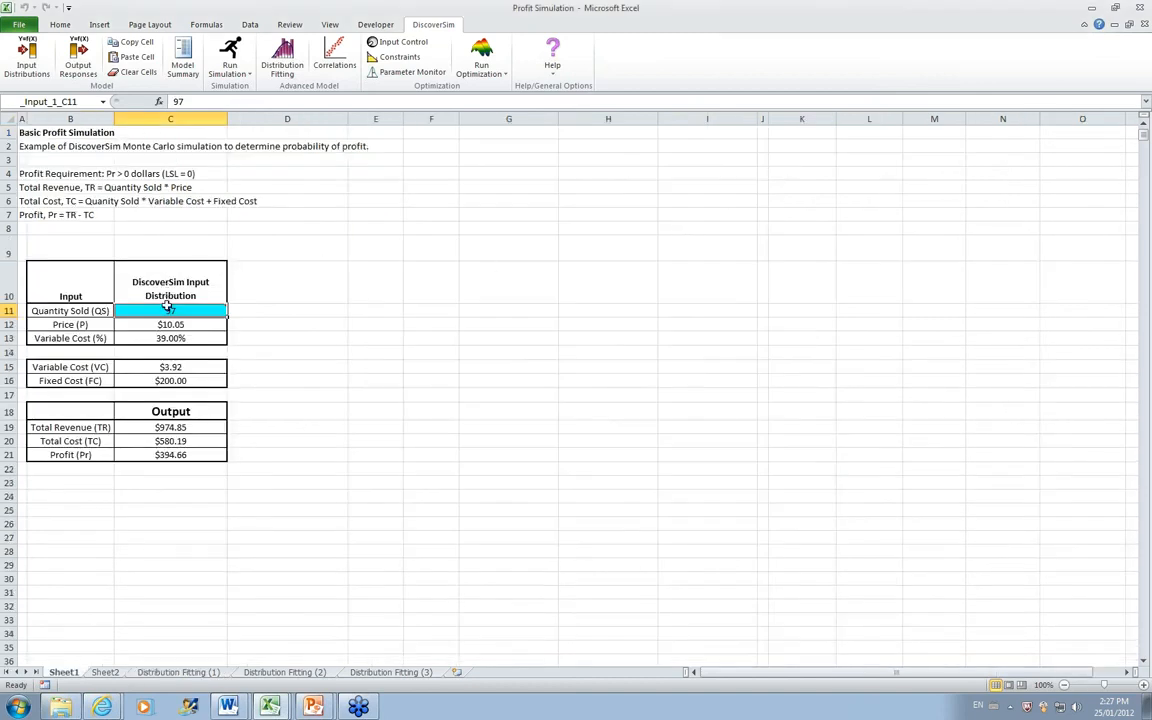
Assign the stored Beta (4 Parameters) fit for Price as the input distribution of the Price cell C12.
mouse_move(169, 311)
click(205, 323)
click(28, 62)
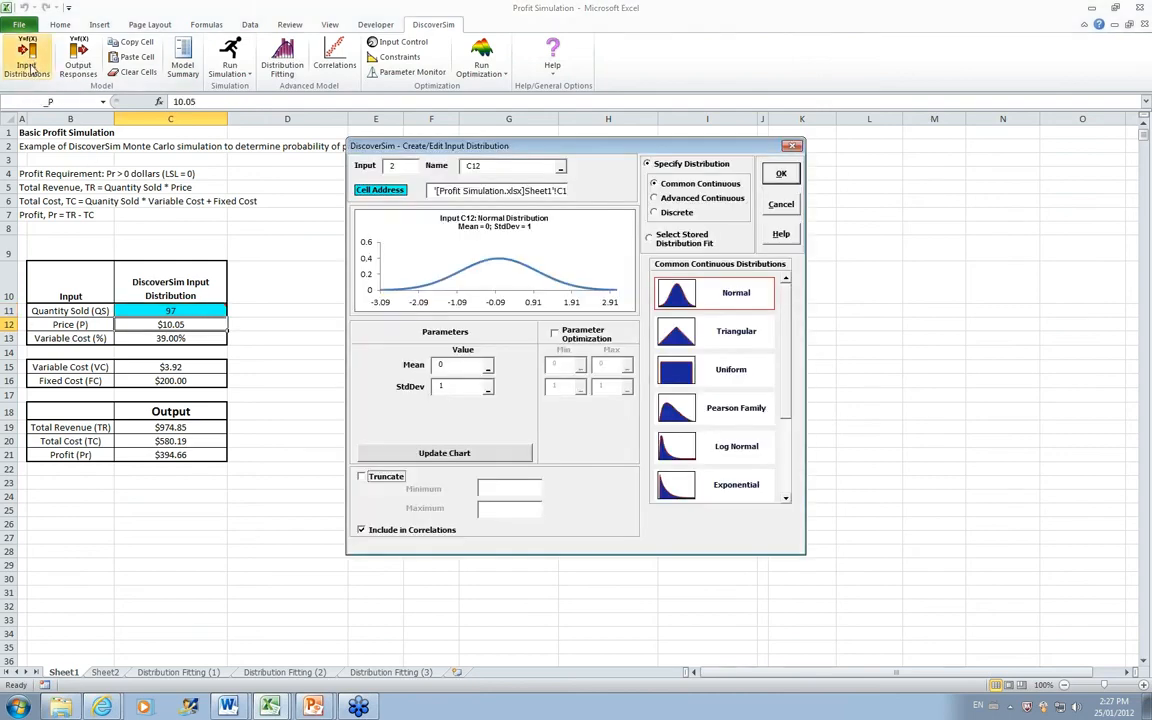
click(648, 237)
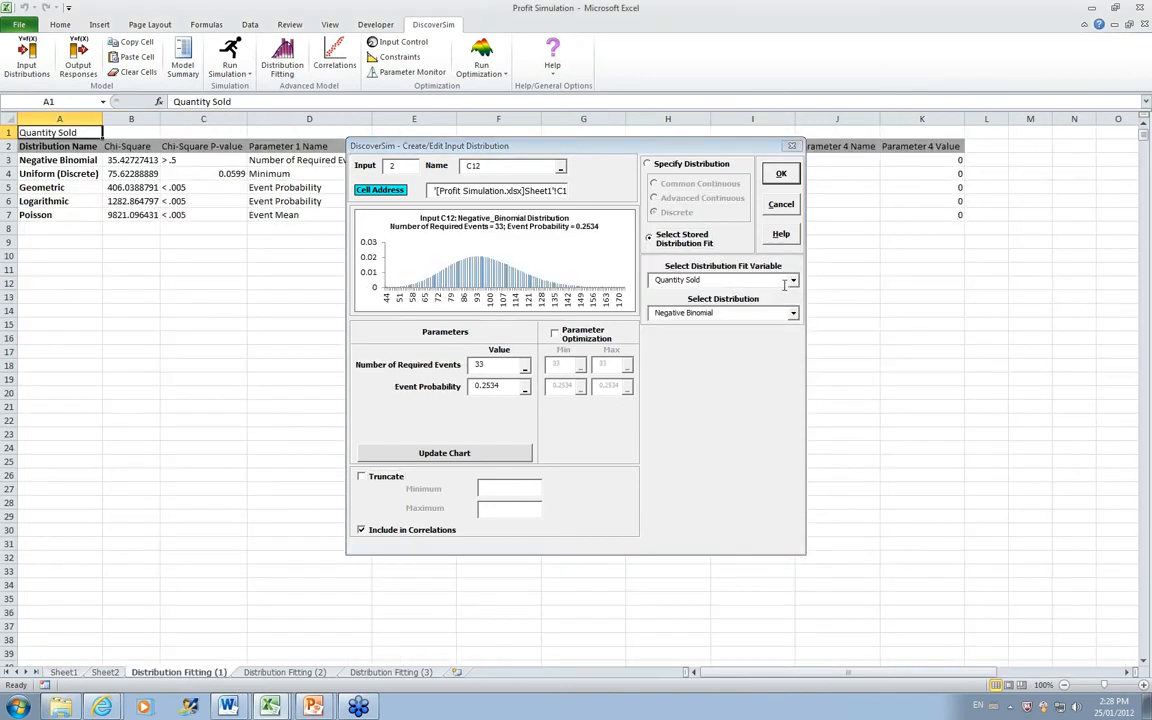
click(757, 281)
click(720, 302)
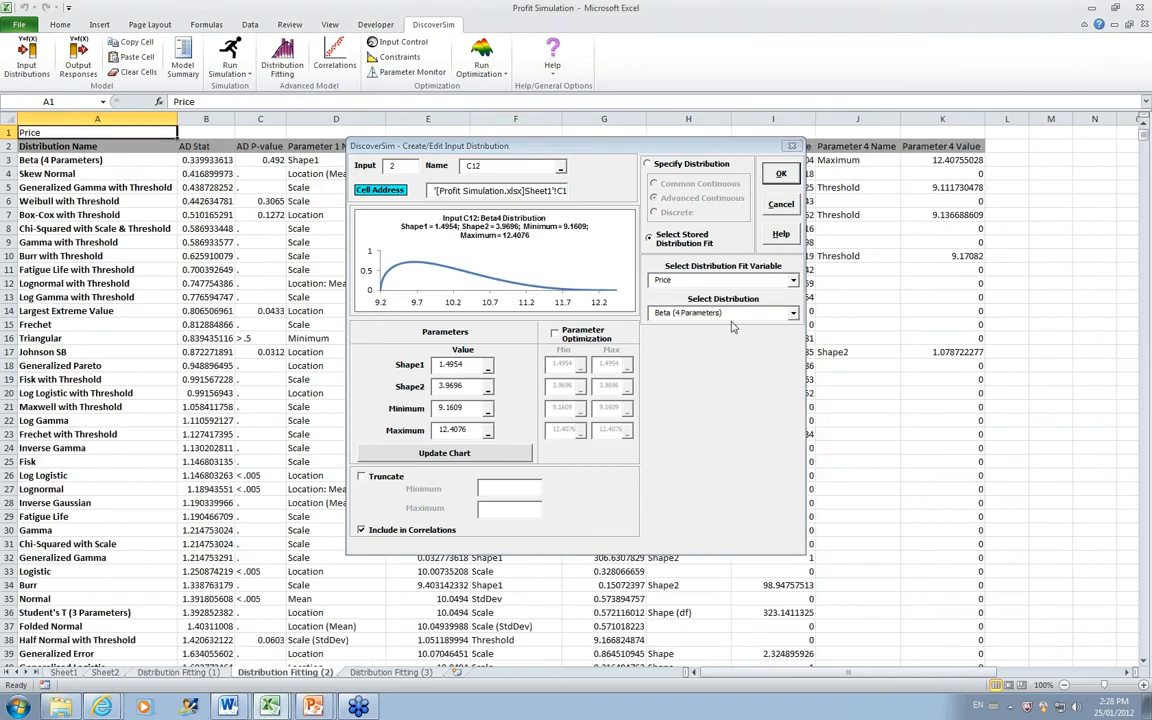
click(793, 313)
click(793, 313)
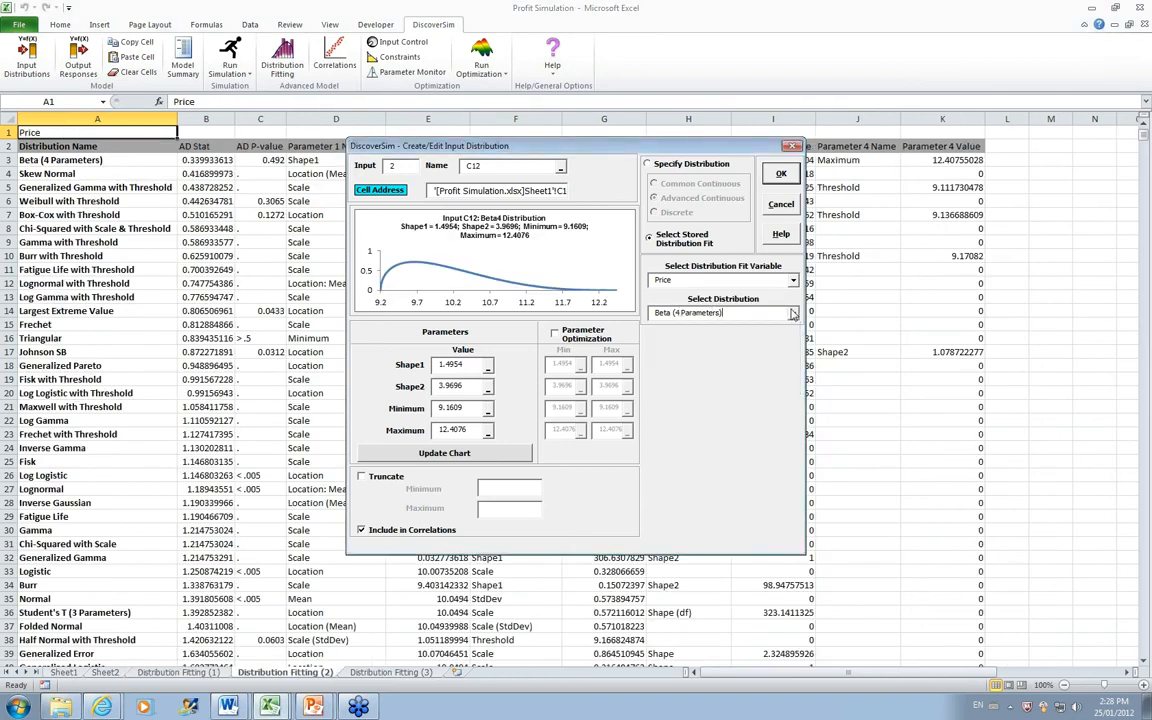
click(779, 176)
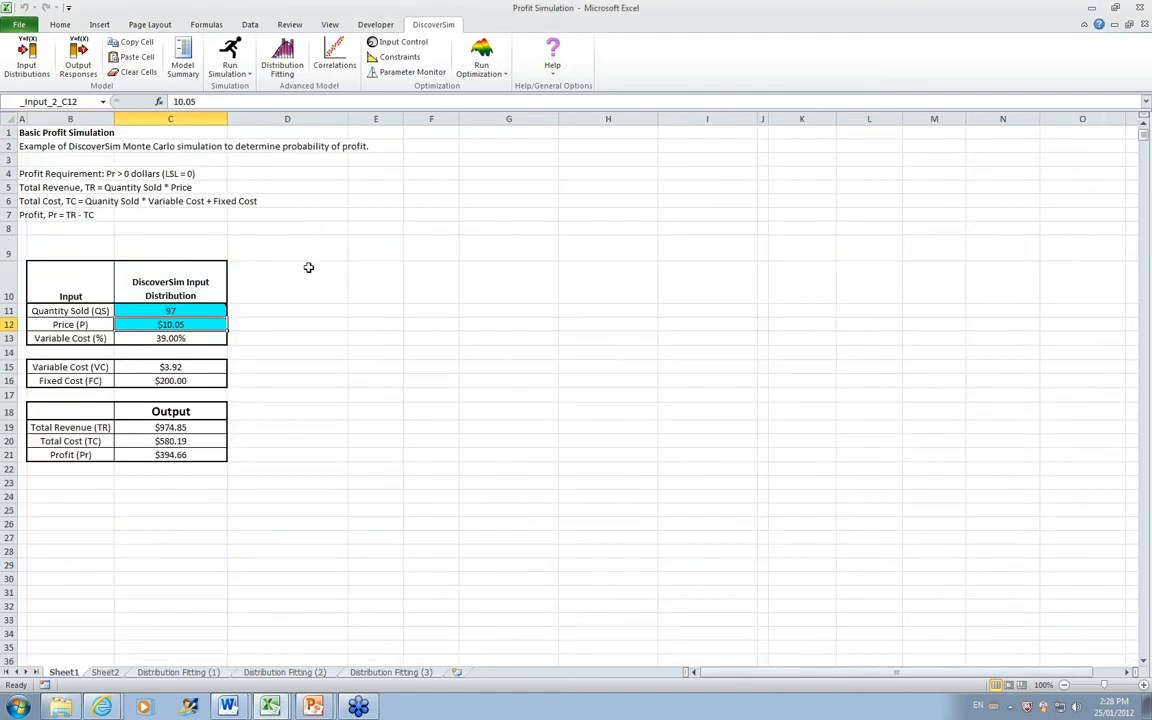
Assign the stored Johnson SB fit for Variable Cost (%) as the input distribution of cell C13.
mouse_move(206, 323)
click(206, 339)
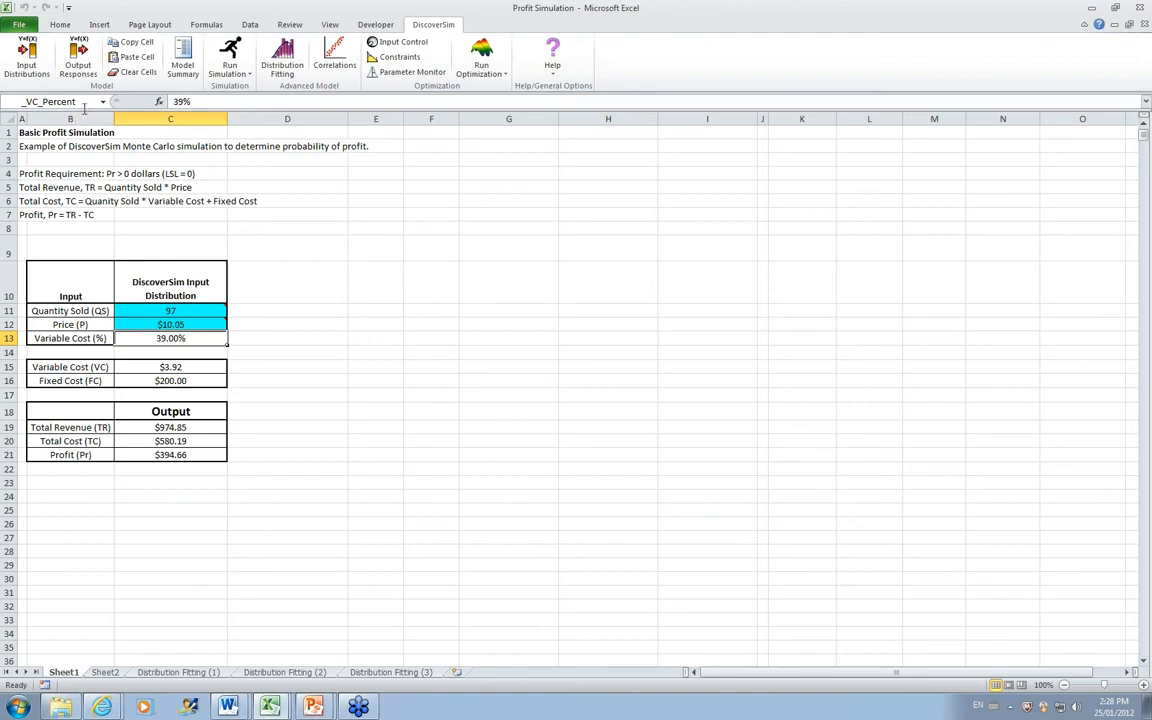
click(30, 58)
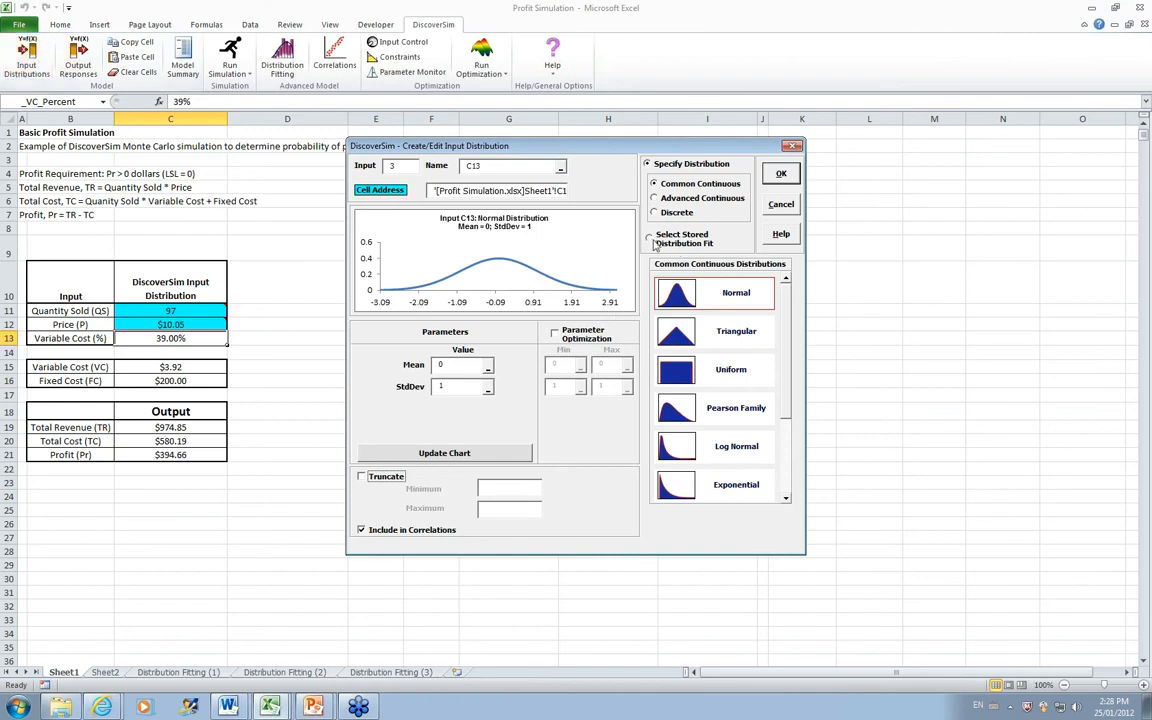
click(651, 240)
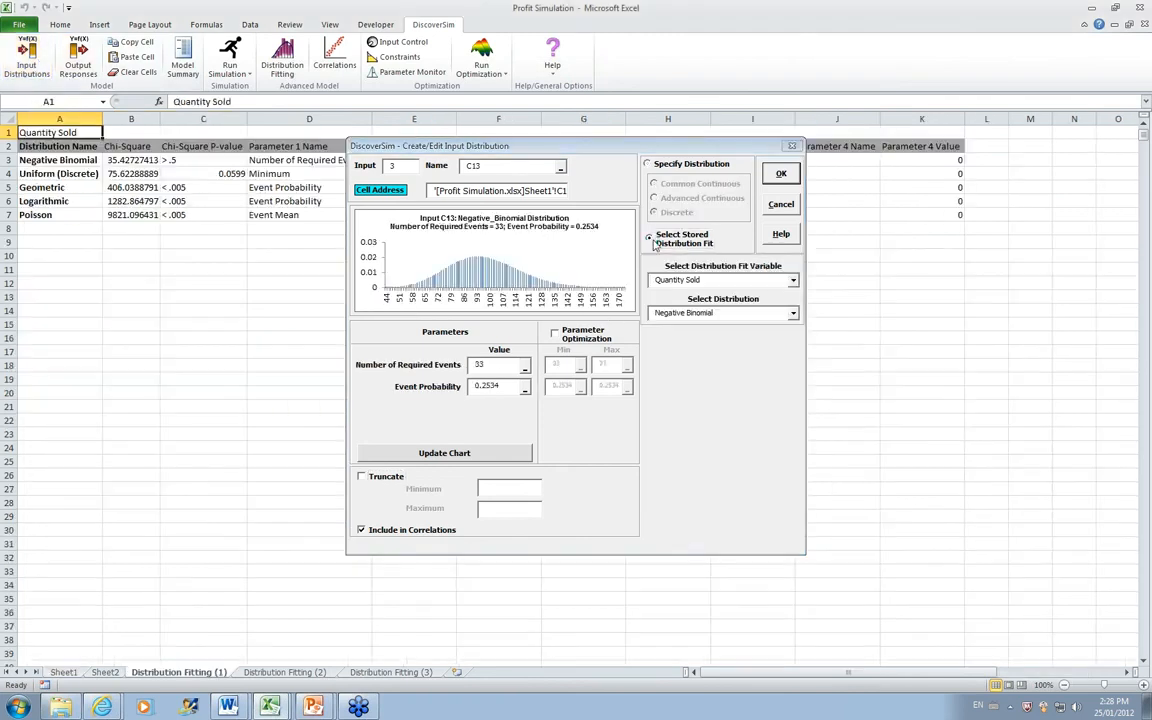
click(794, 281)
click(712, 311)
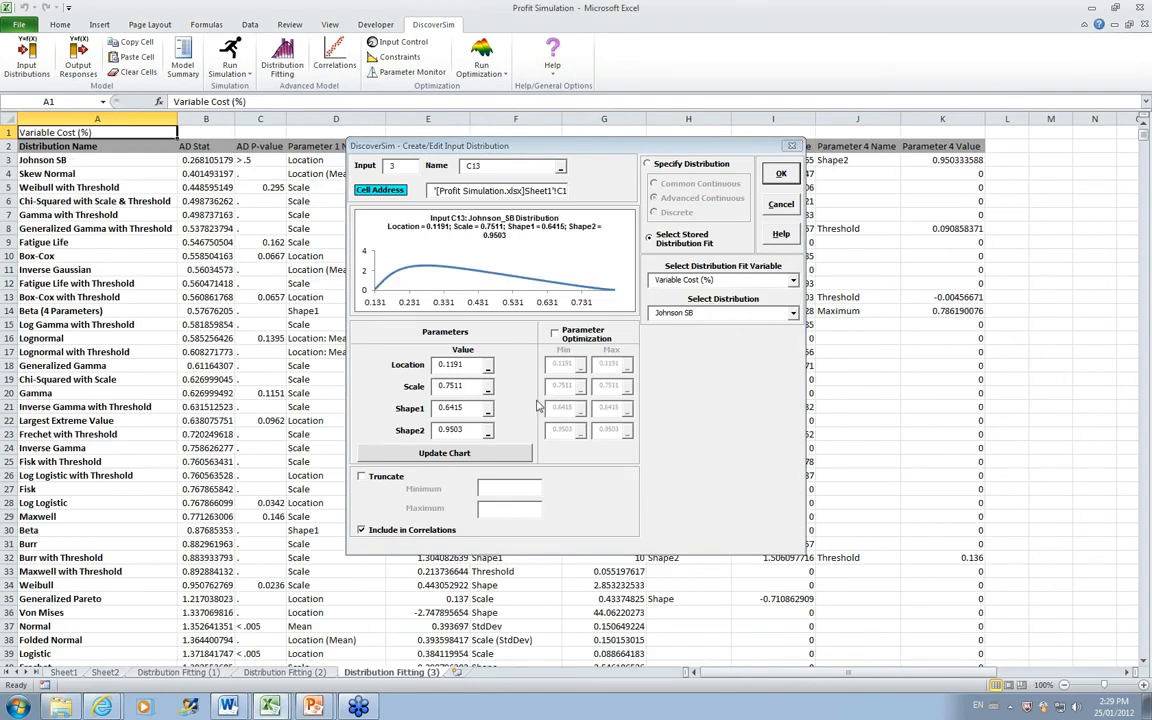
click(781, 175)
Review the contents of the Variable Cost, Fixed Cost and Profit cells in the profit model.
mouse_move(147, 338)
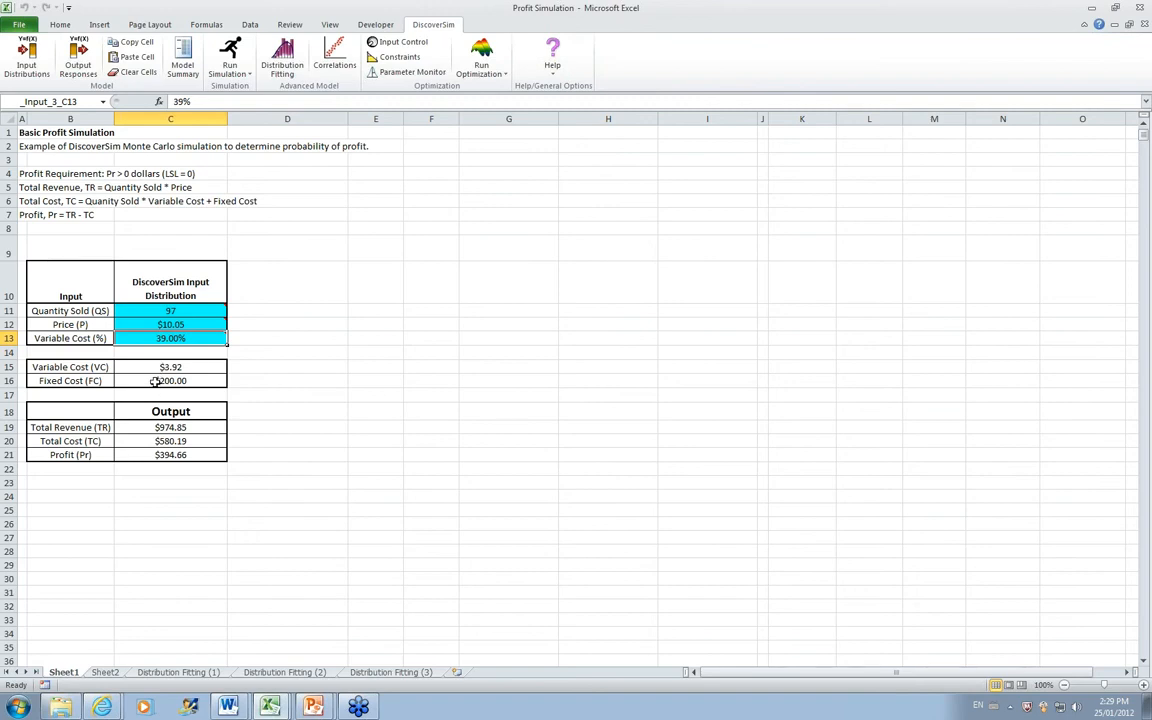
click(146, 368)
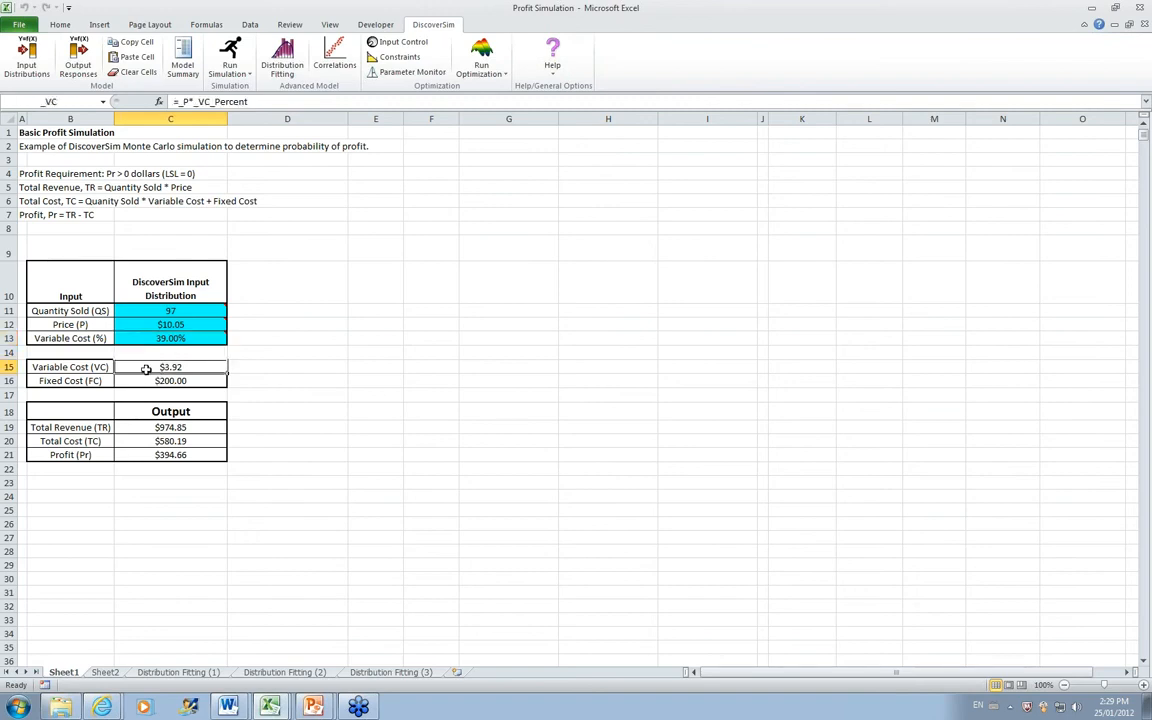
click(139, 383)
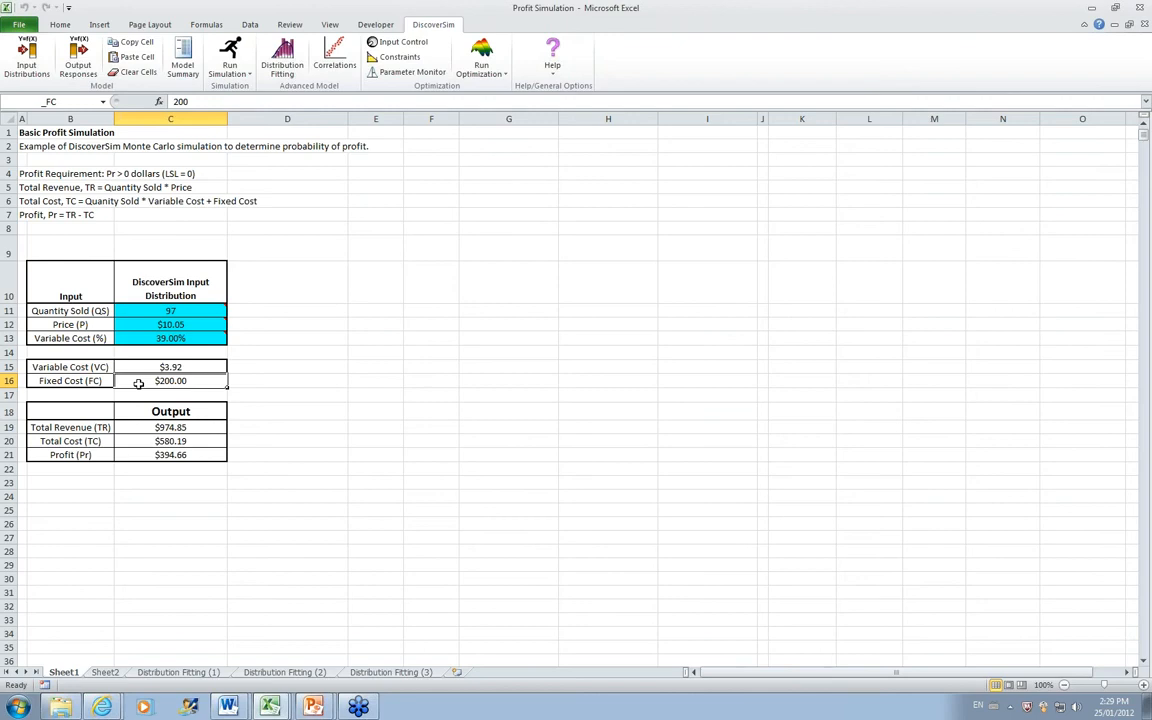
click(155, 456)
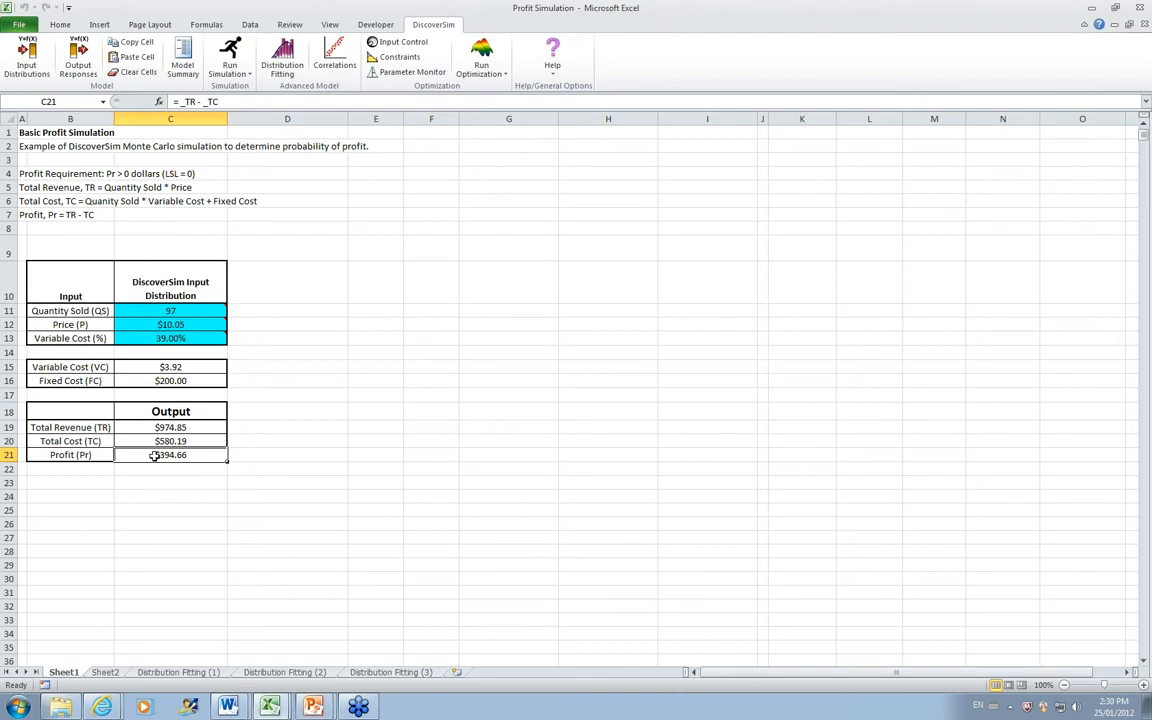
Specify a correlation of -0.8 between the Quantity Sold input C11 and the Price input C12.
click(118, 674)
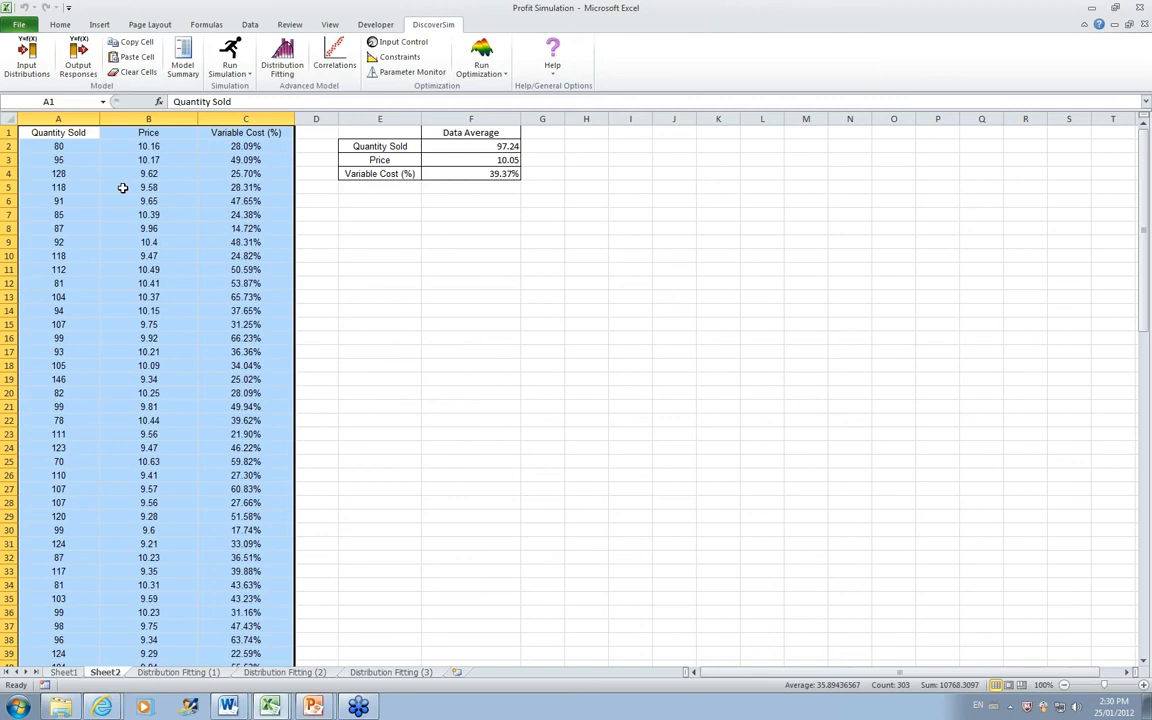
key(ctrl+Page_Up)
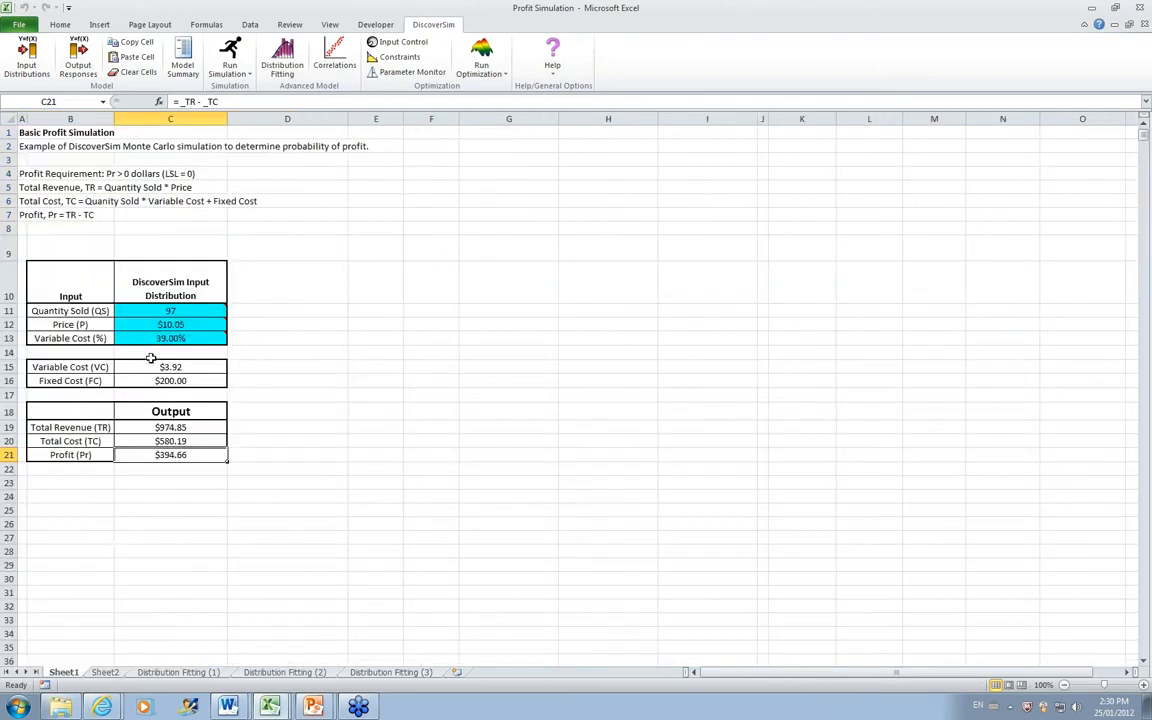
click(338, 55)
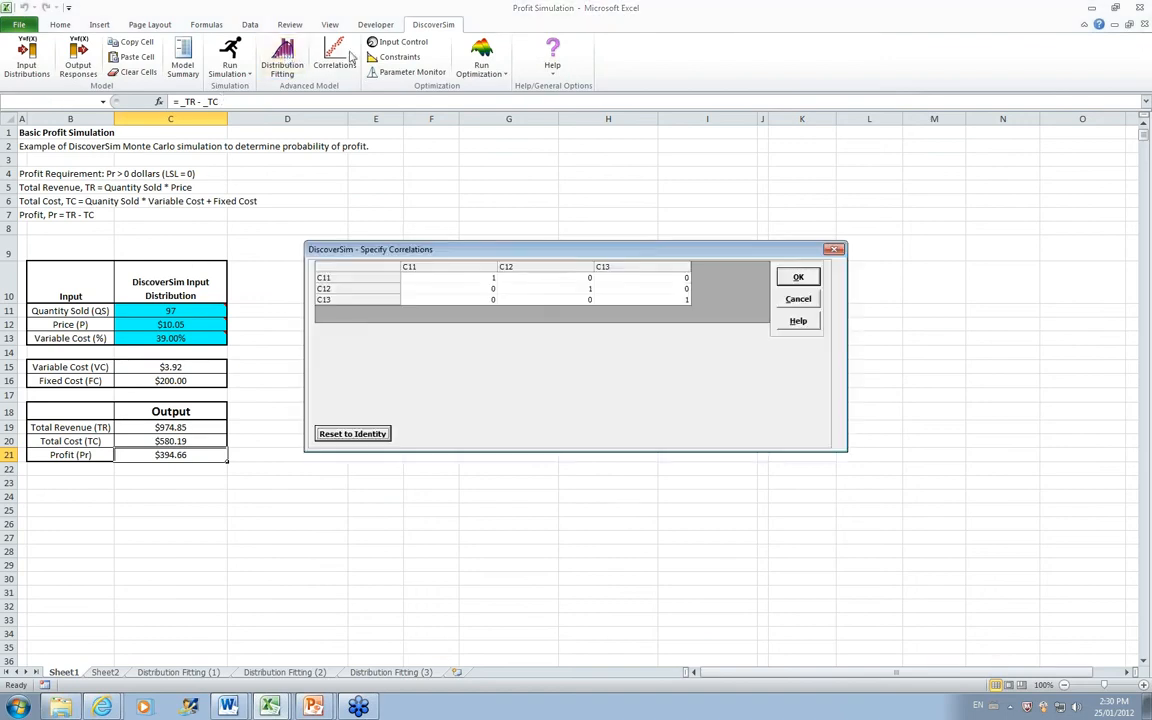
click(474, 293)
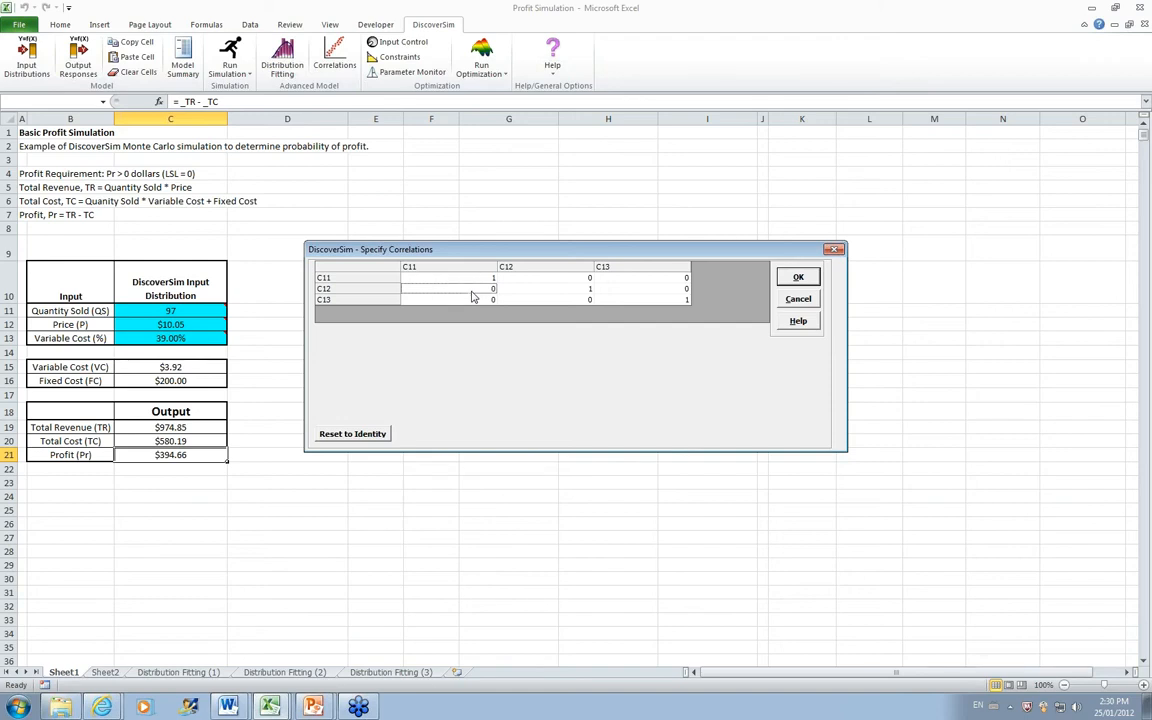
text(-.8)
key(Return)
click(806, 277)
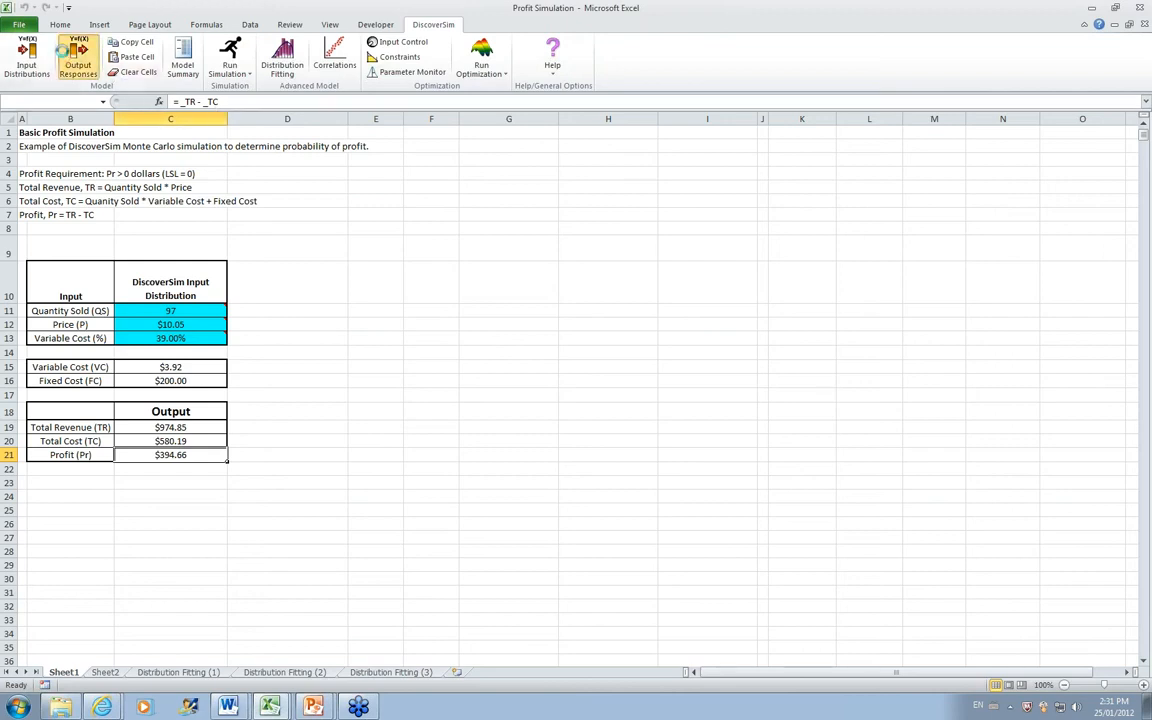
Create an output response for the Profit cell C21 with a lower specification limit of 0 and the goal Maximize.
click(64, 56)
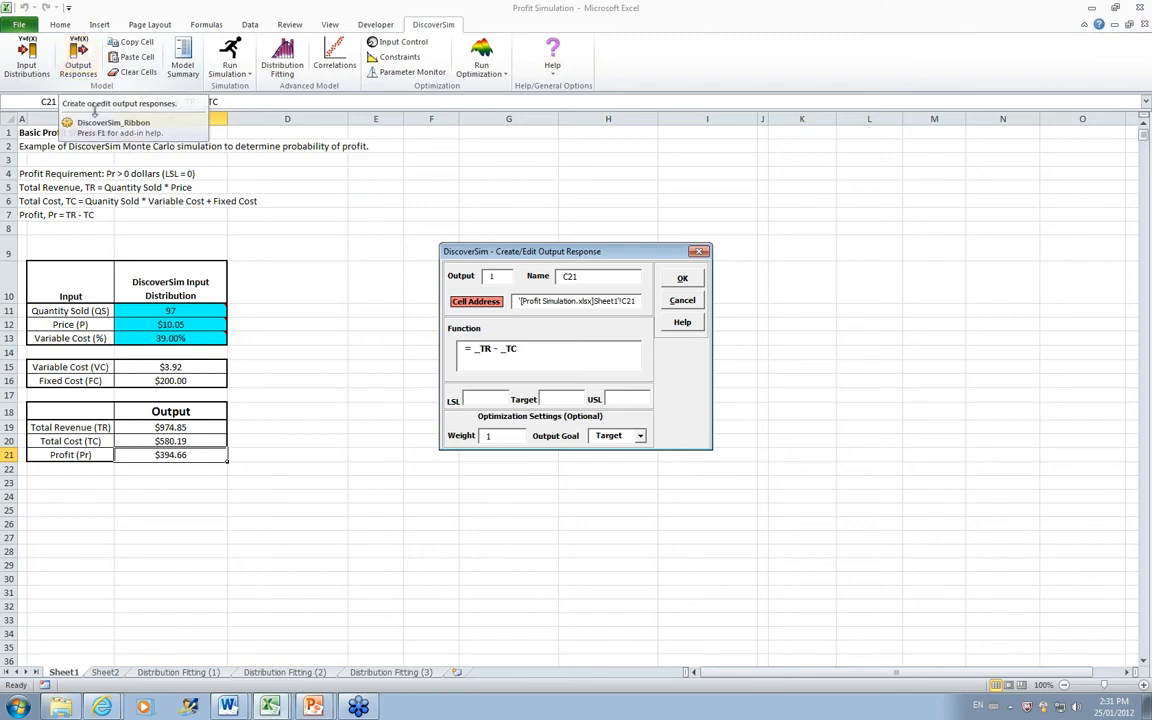
click(478, 399)
text(0)
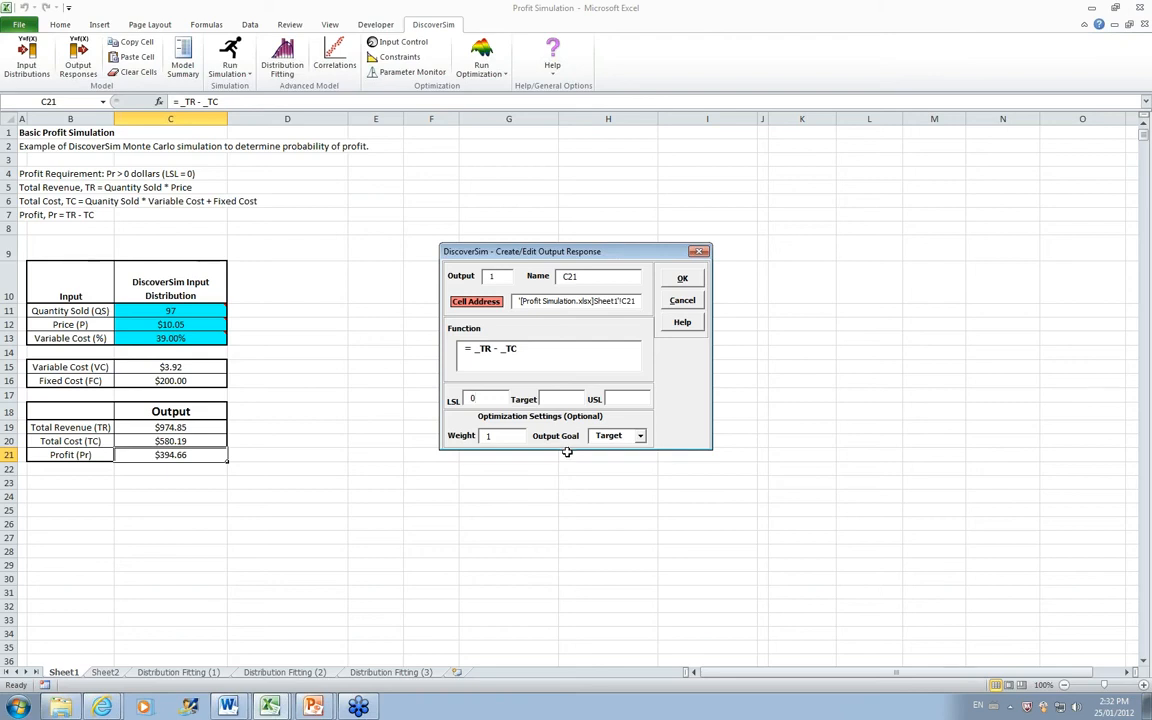
click(640, 436)
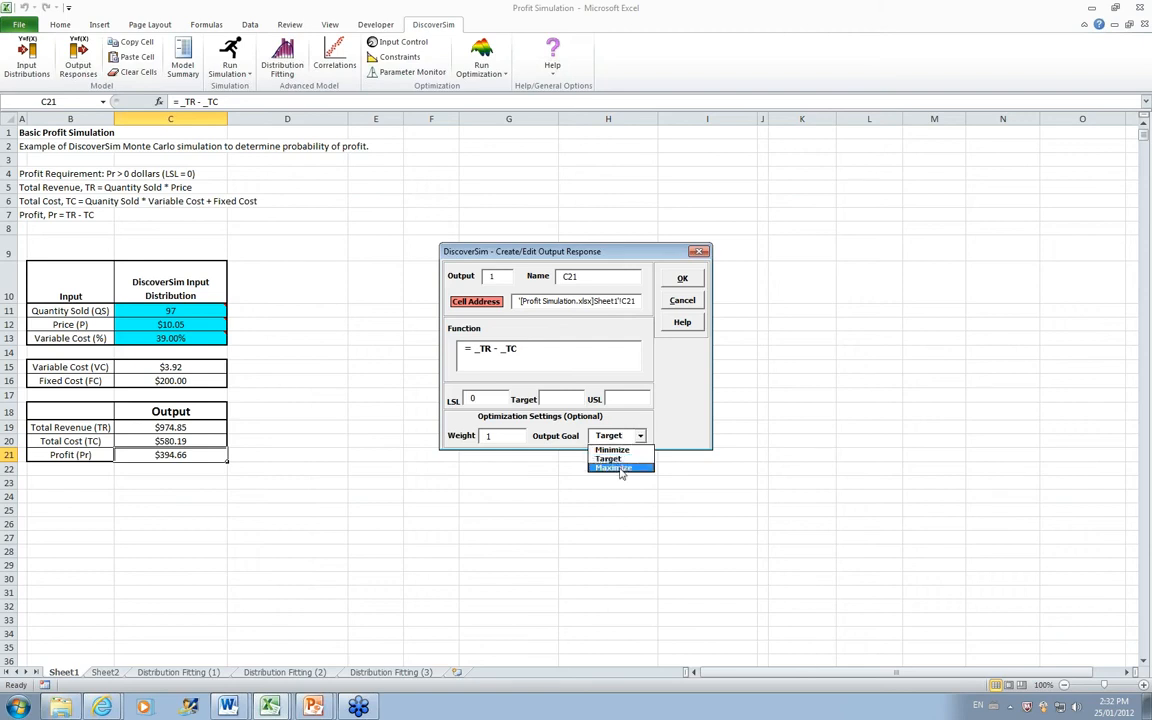
click(620, 470)
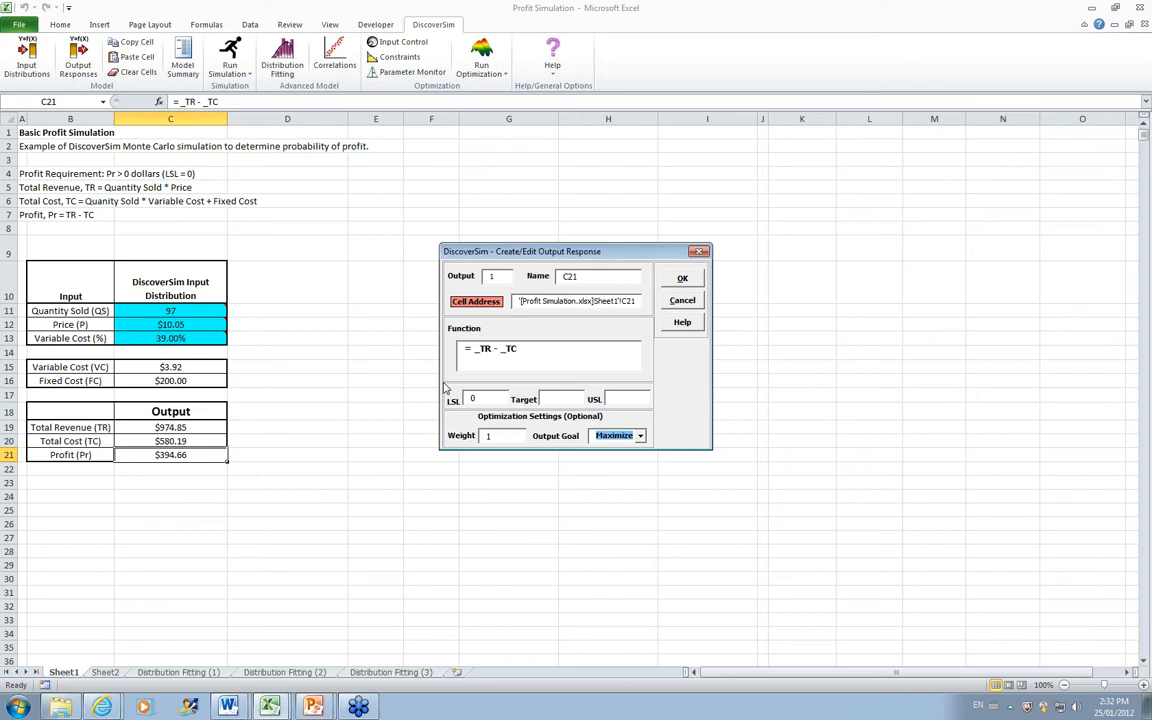
click(683, 279)
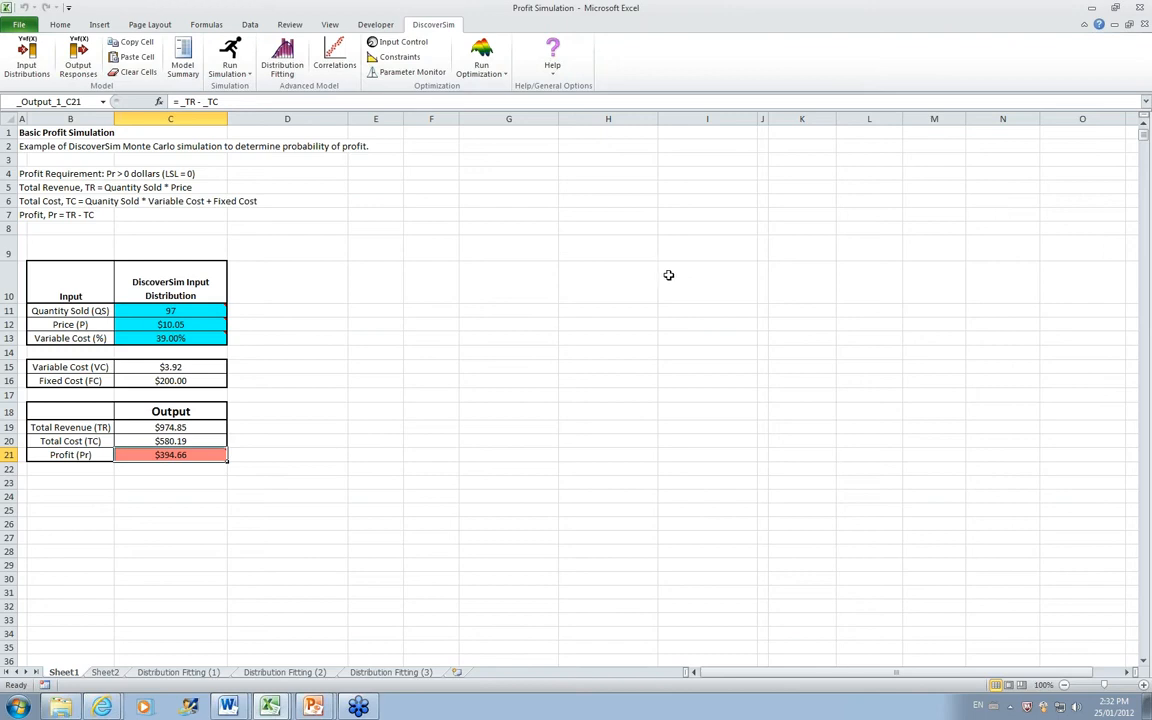
Run the Monte Carlo simulation with the scatter plot/correlation matrix and the correlation coefficient sensitivity charts added to the report.
click(230, 58)
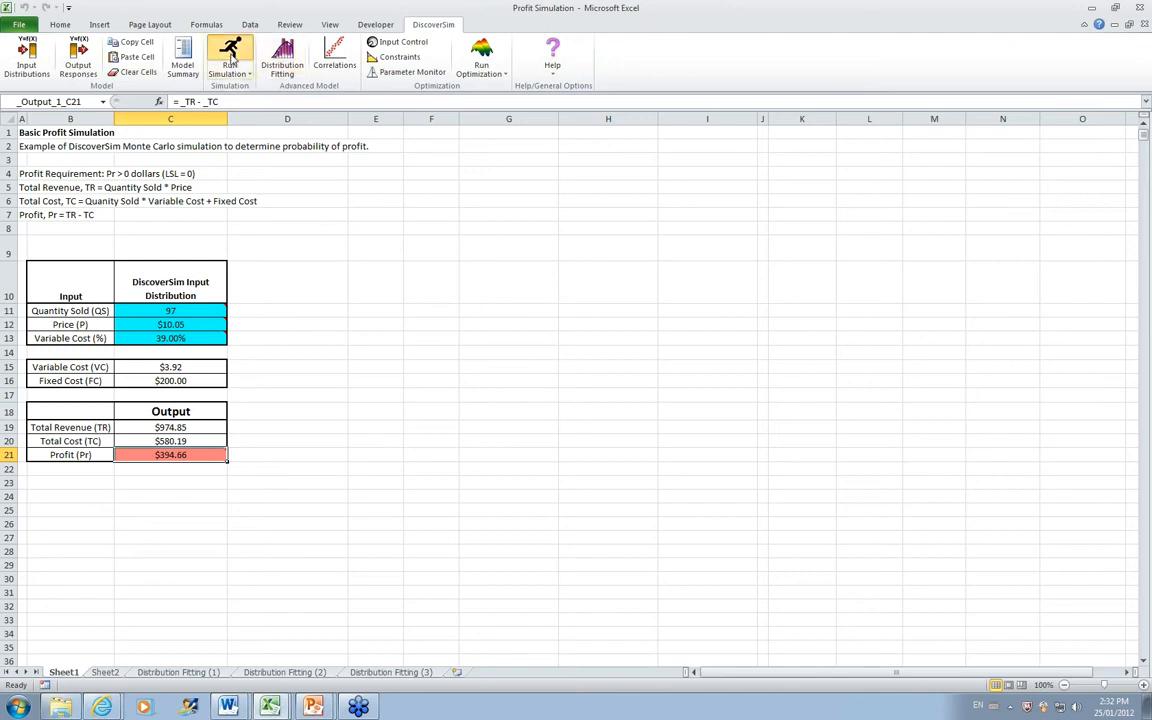
click(700, 415)
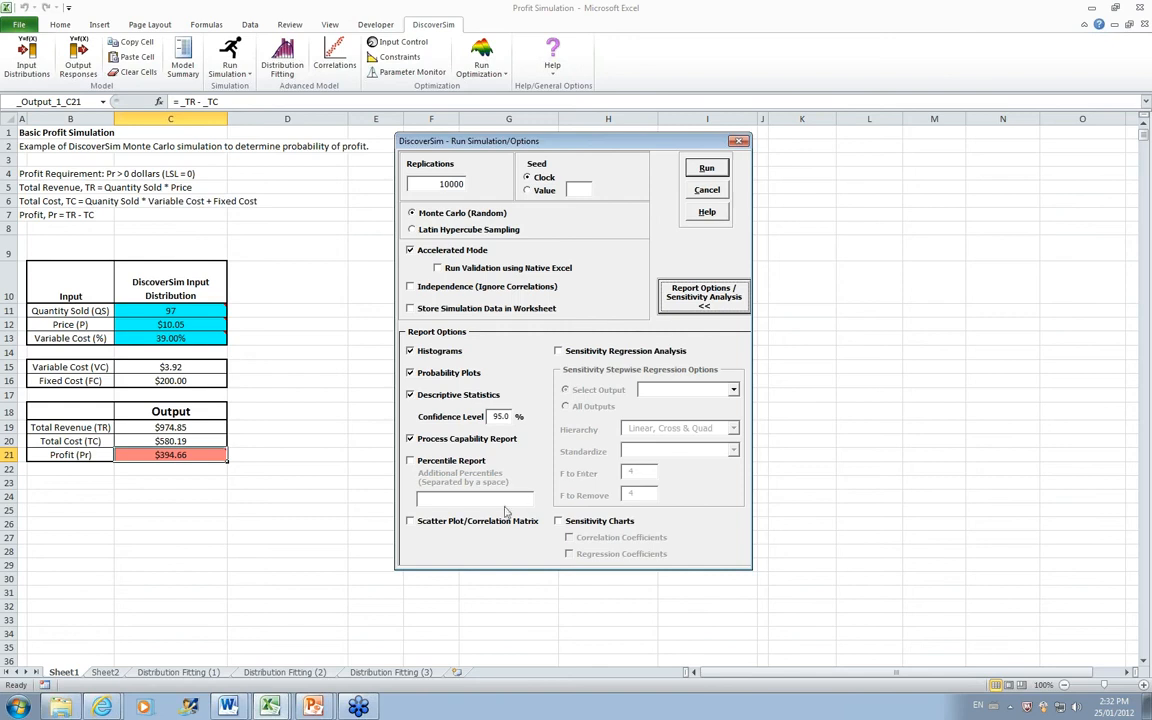
click(410, 521)
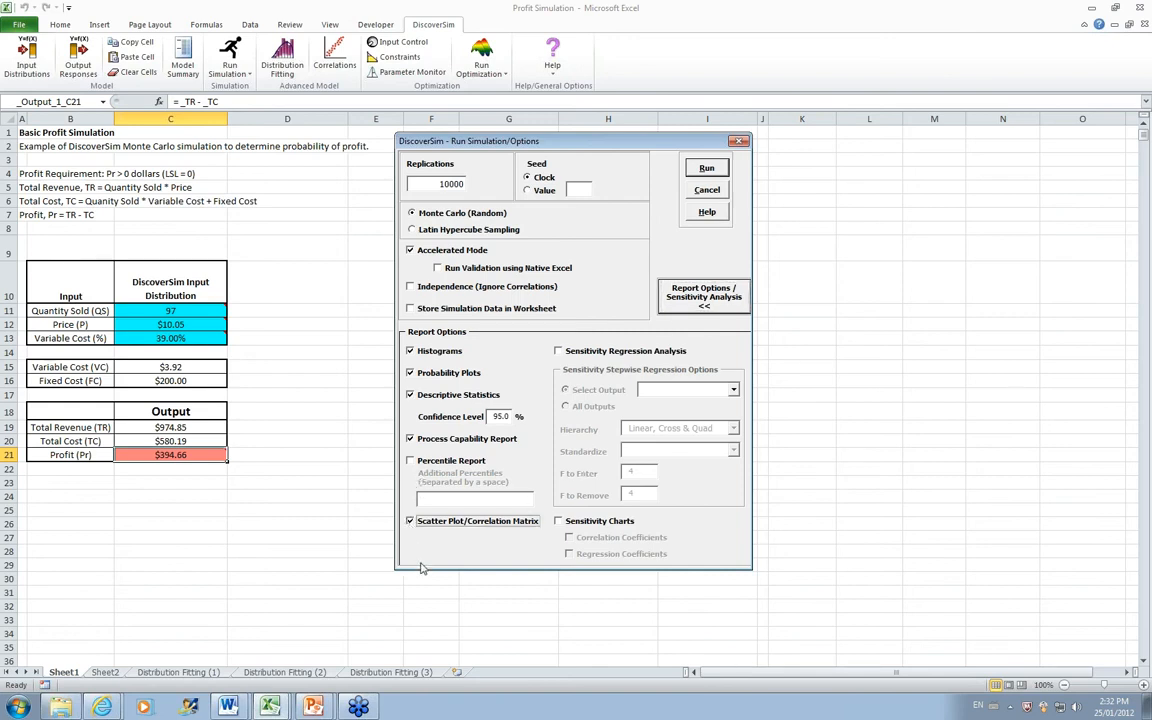
click(558, 521)
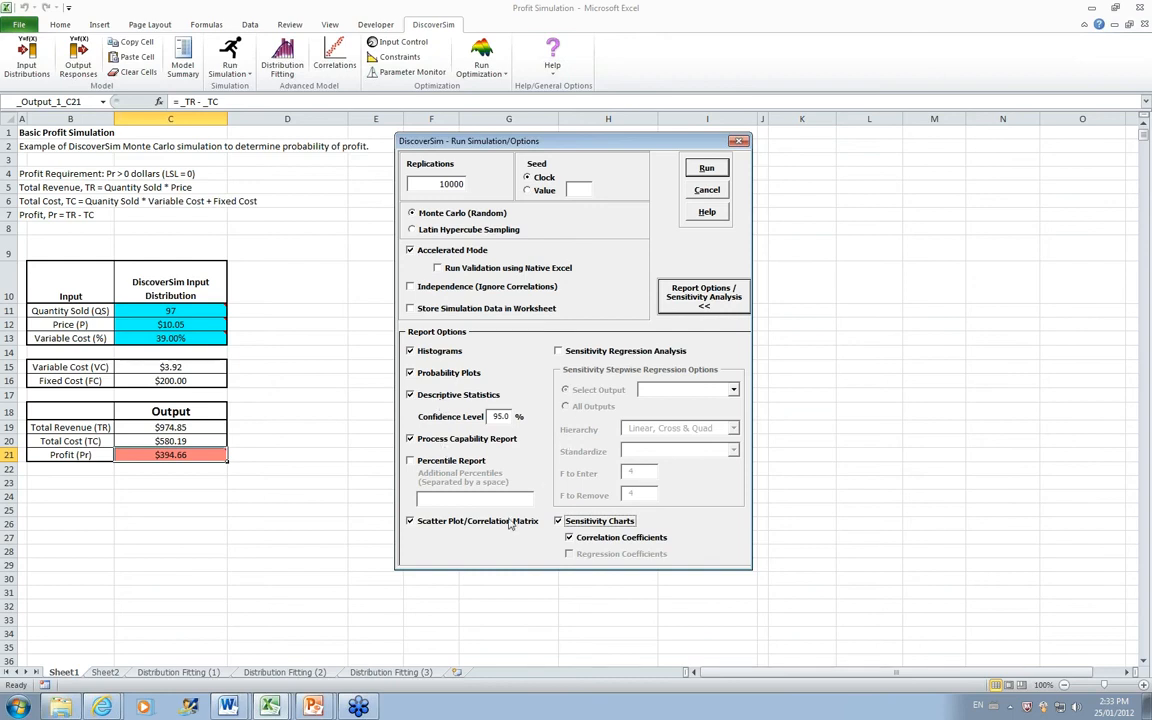
click(705, 170)
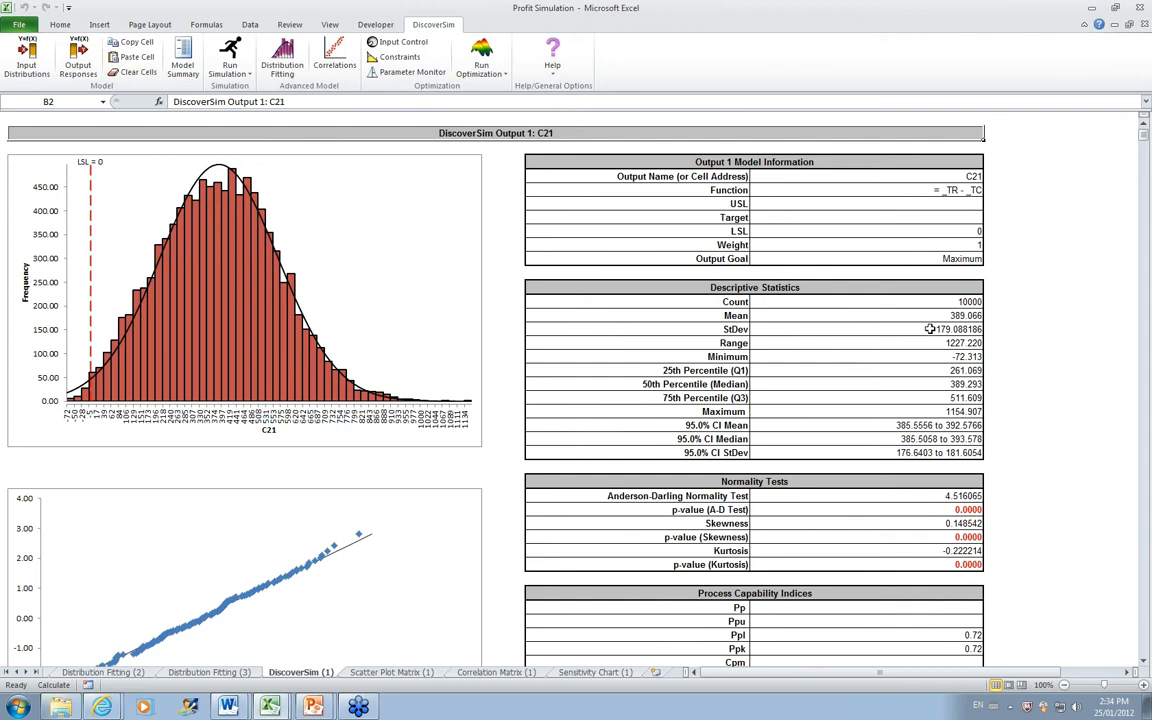
Examine the simulation report for output C21, from the histogram and descriptive statistics to the capability and performance tables.
click(1144, 662)
click(1144, 662)
click(1144, 662)
click(1144, 662)
click(1144, 662)
click(1144, 662)
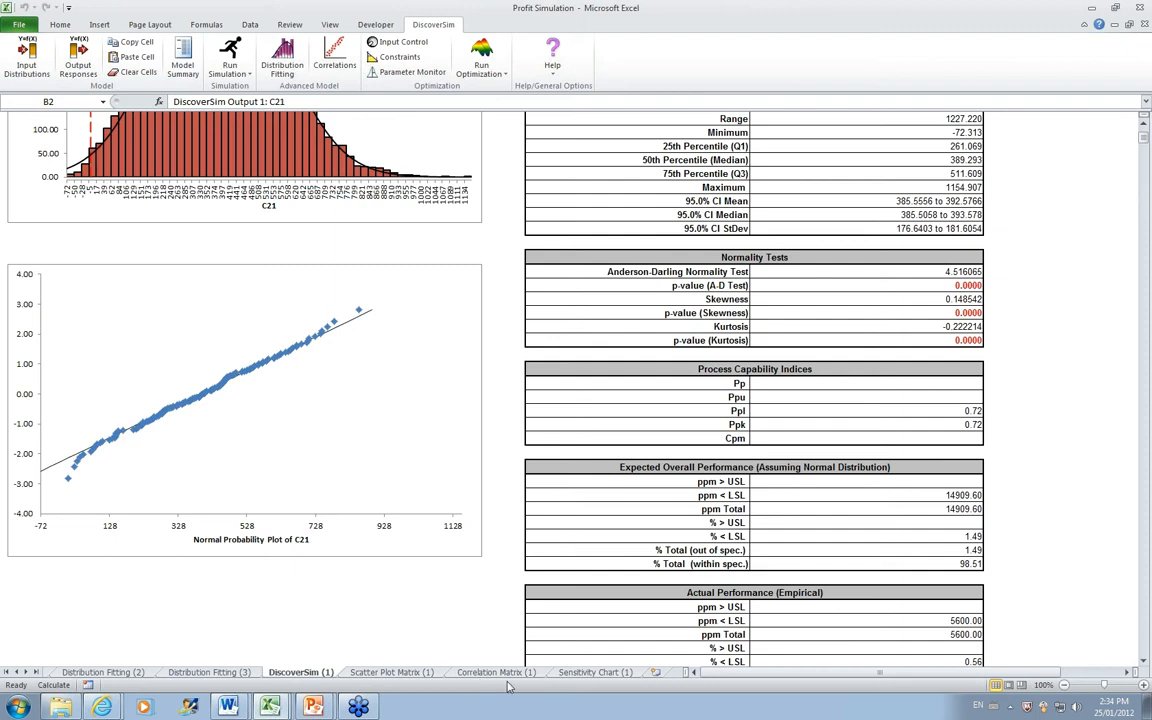
Review the simulation's sensitivity chart, scatter plot matrix and correlation matrix, and return to Sheet1 of the profit model.
click(597, 672)
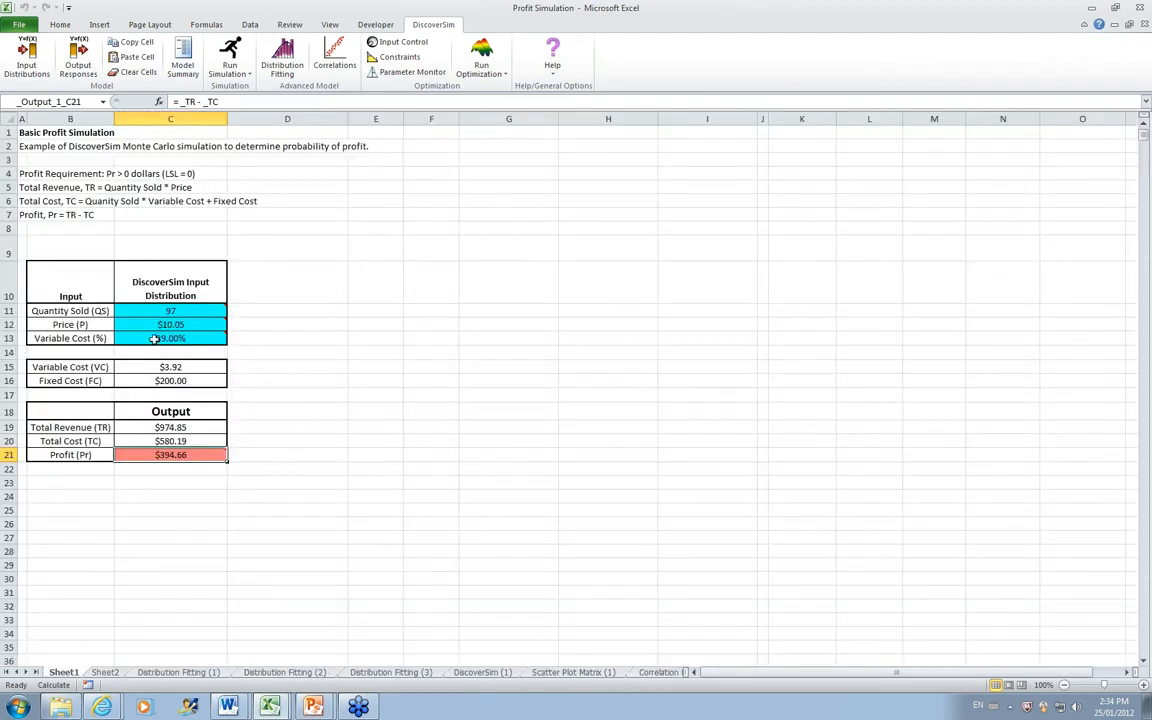
mouse_move(218, 334)
click(35, 674)
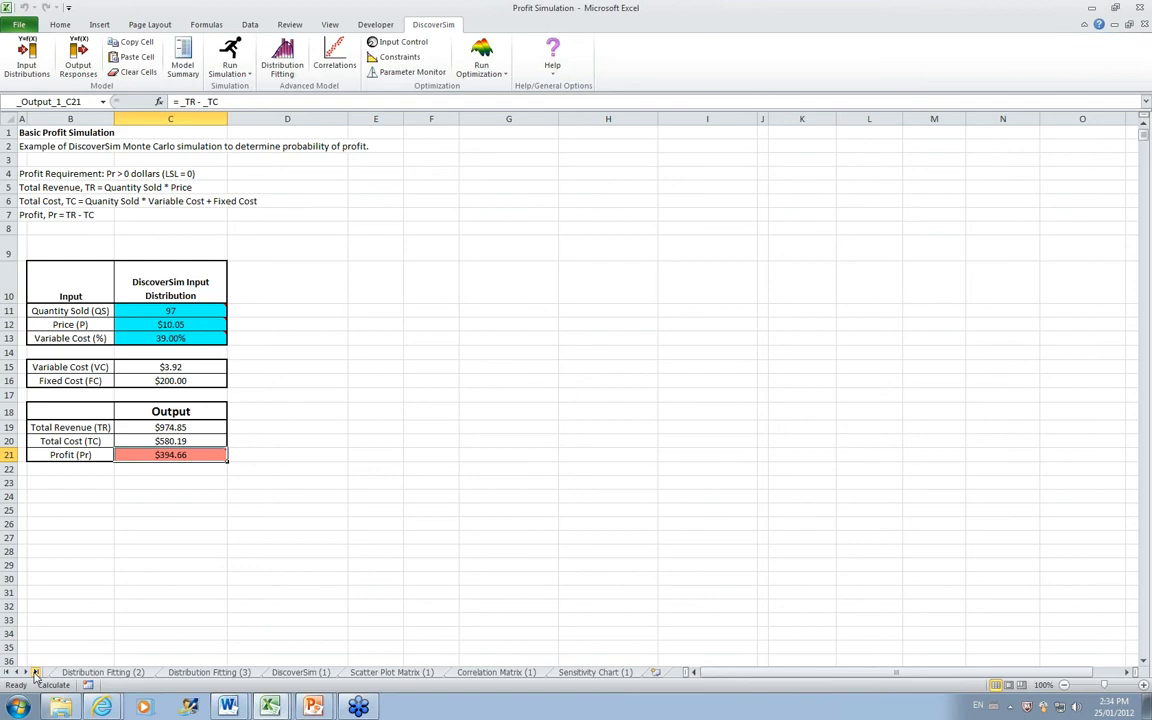
click(565, 674)
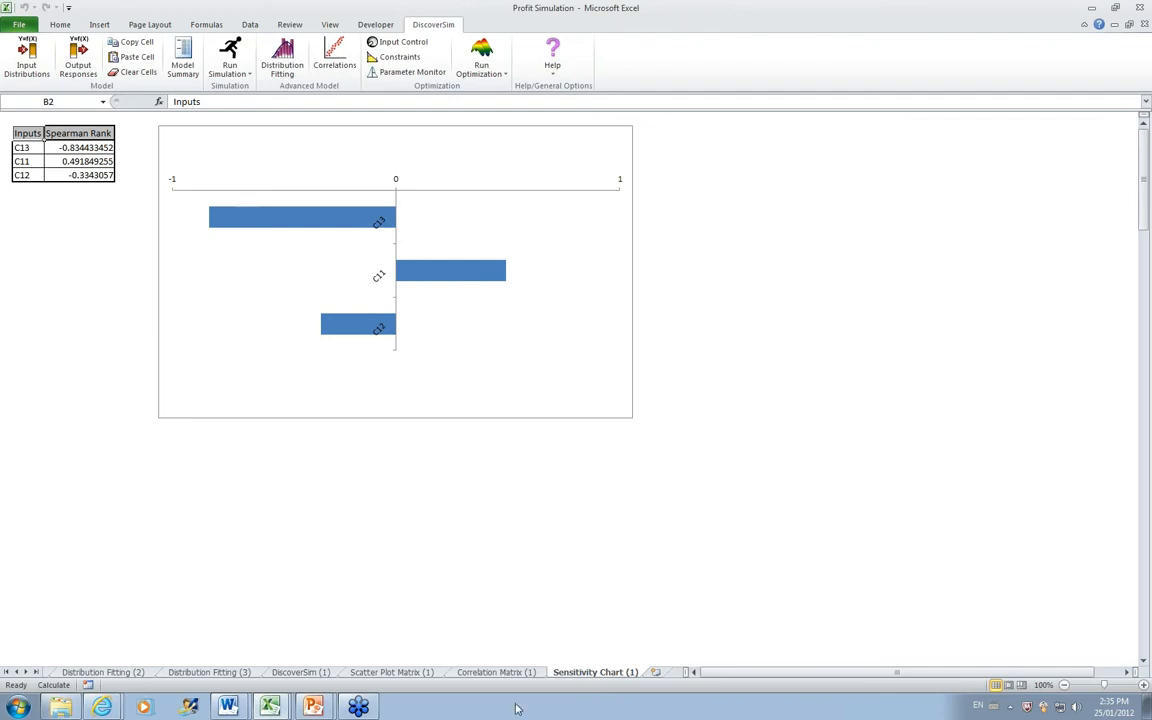
click(428, 673)
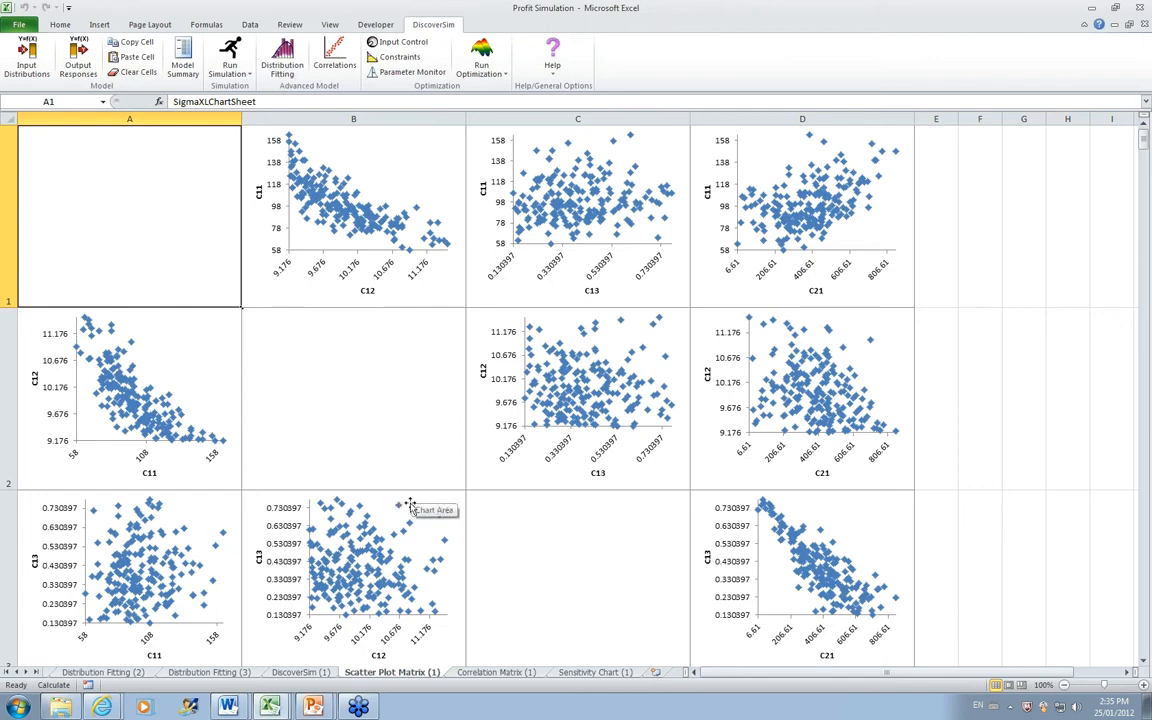
click(478, 674)
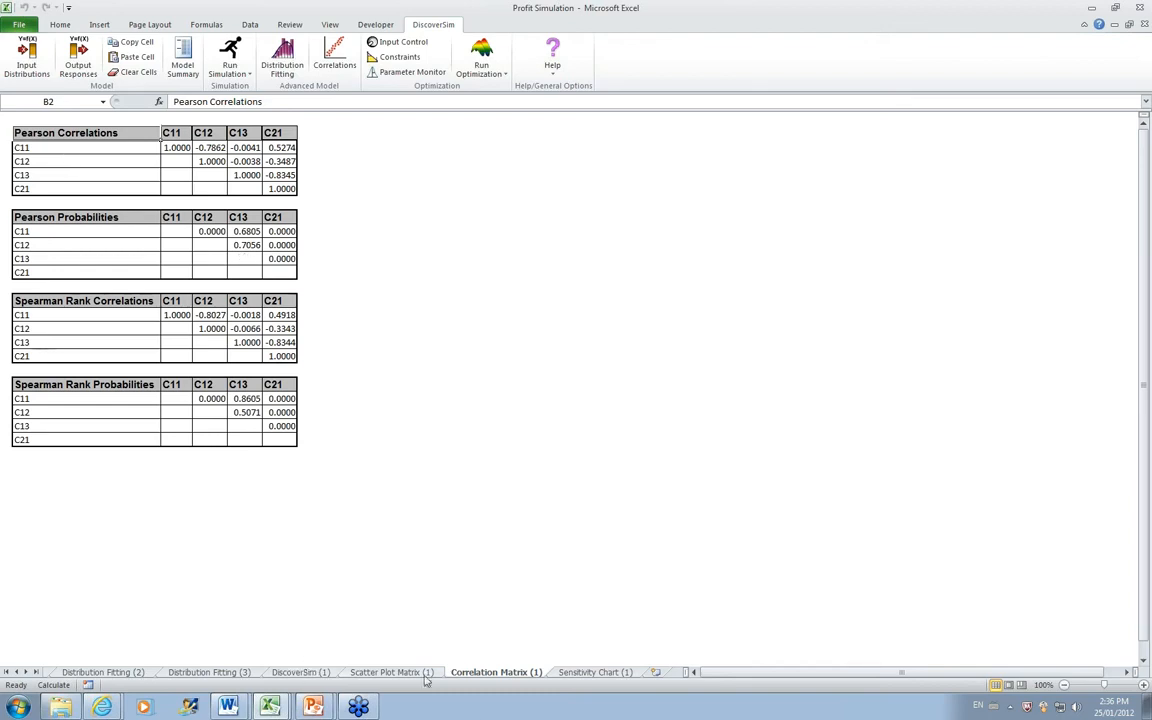
click(6, 672)
click(63, 672)
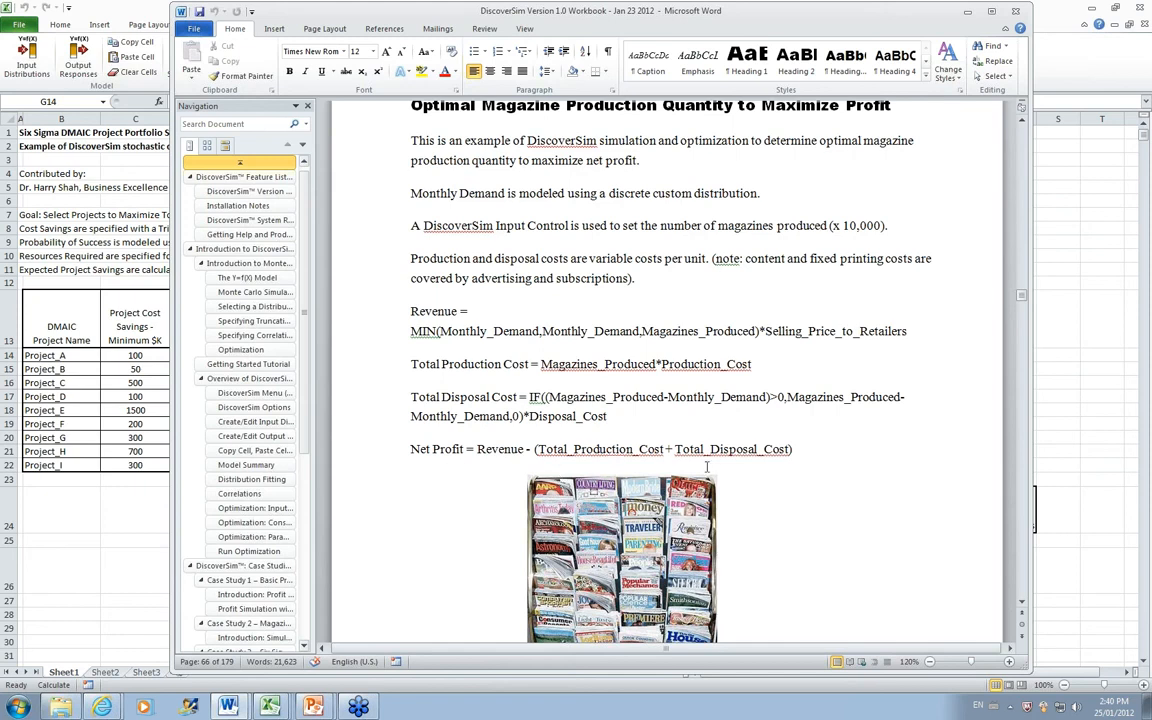
Switch to the Magazine Production - Optimization workbook and inspect the Calculated Probability formula in cell H15.
click(61, 706)
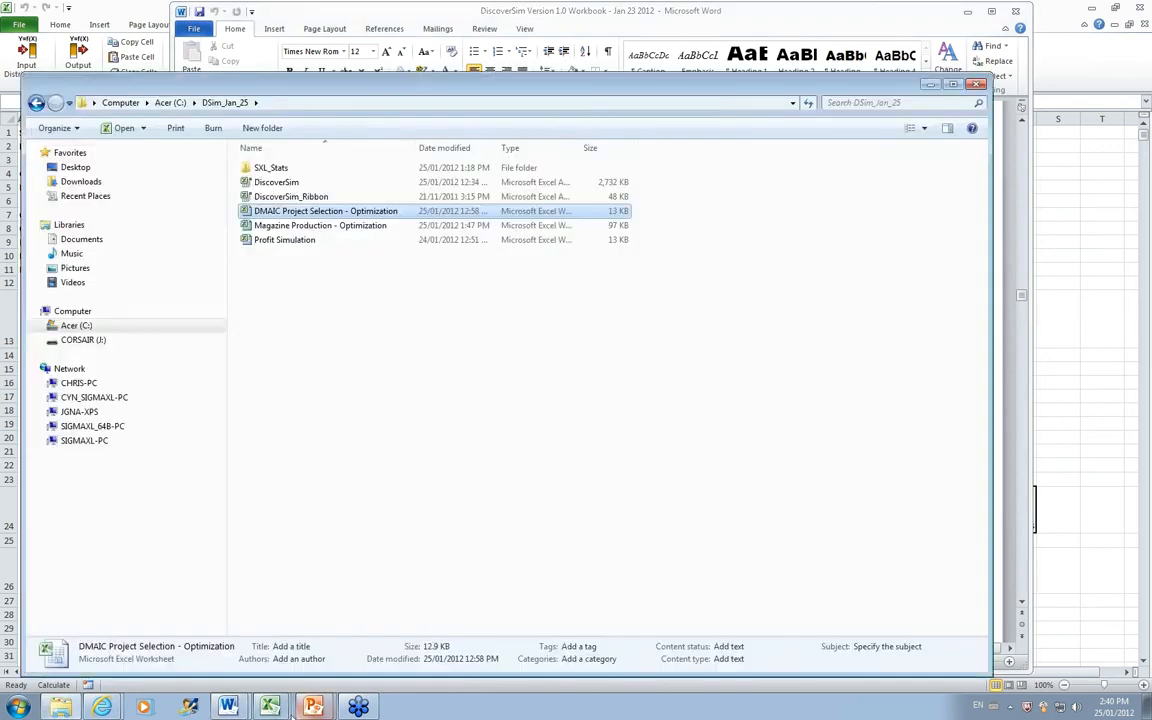
click(272, 706)
click(265, 653)
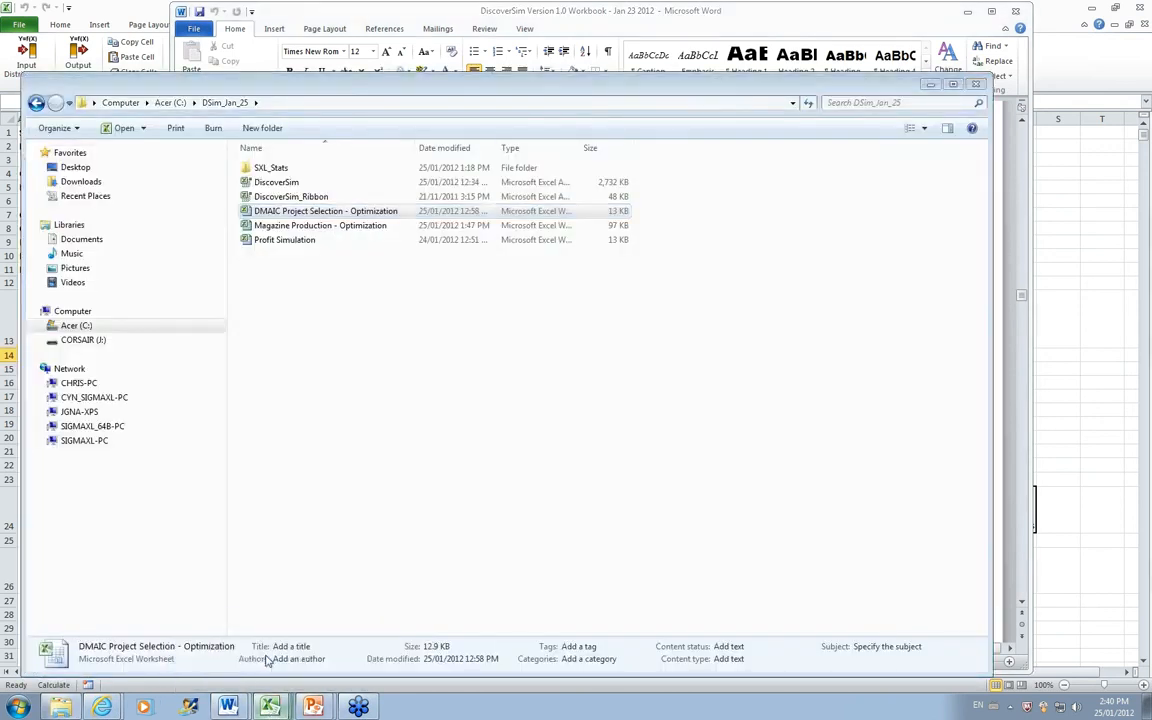
click(64, 671)
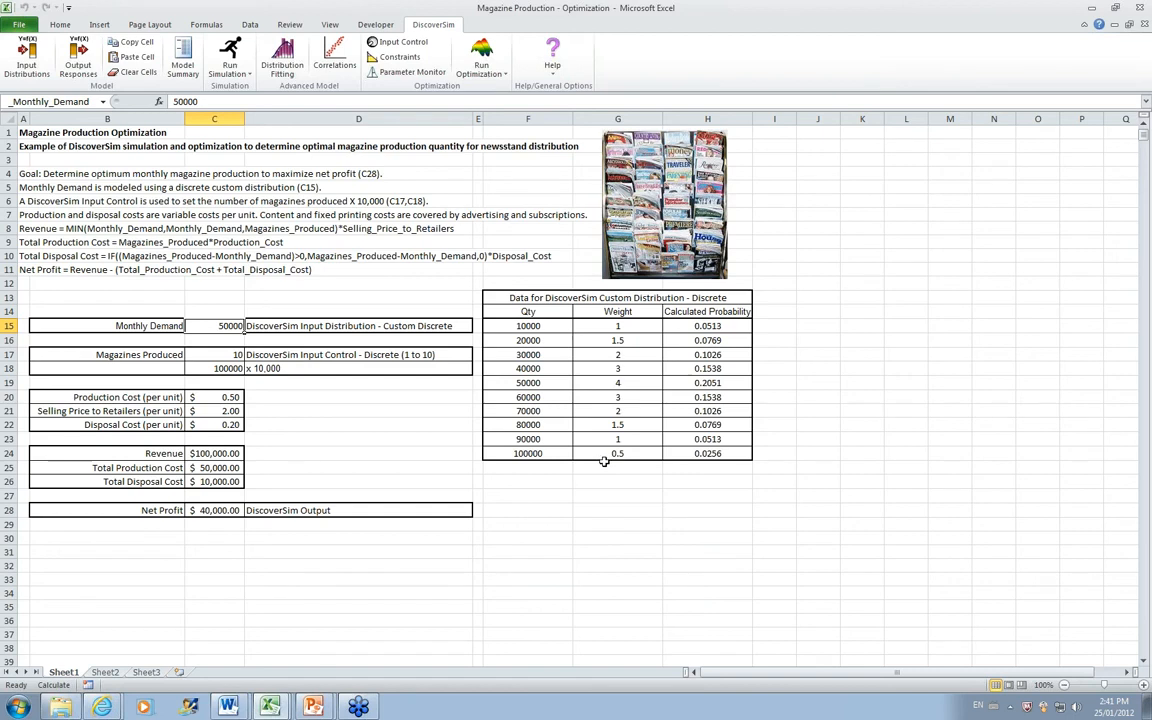
click(688, 326)
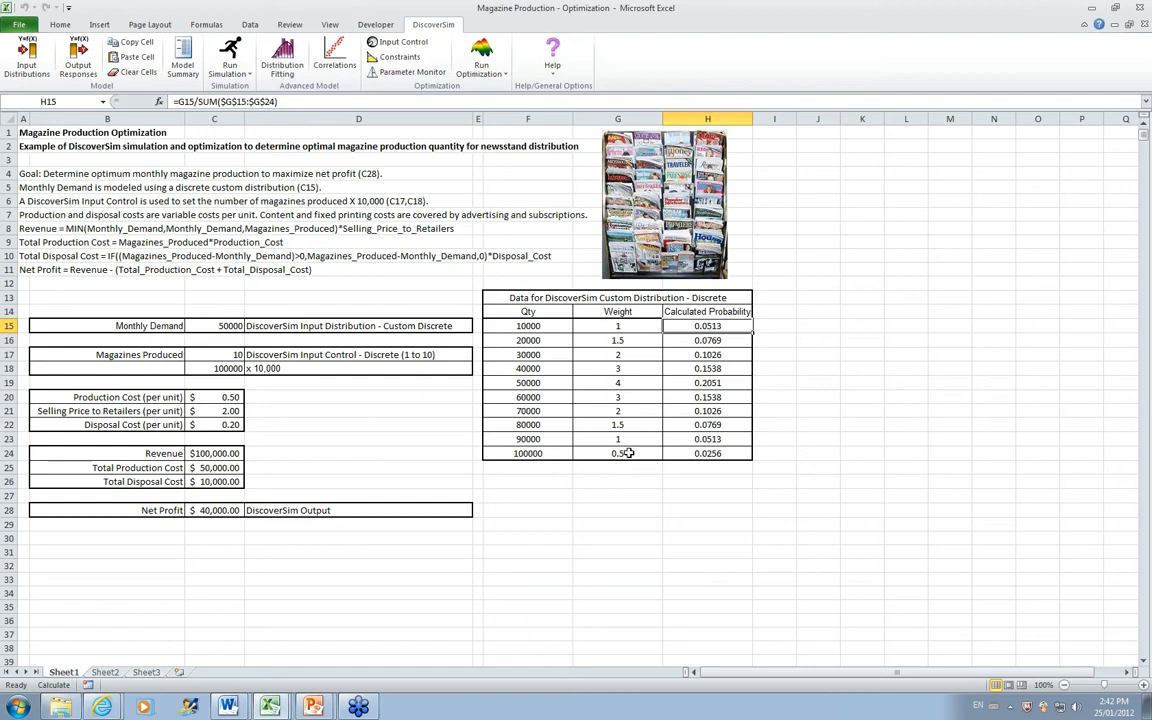
Start an input distribution for the Monthly Demand cell C15 and choose the Custom Discrete distribution.
click(216, 326)
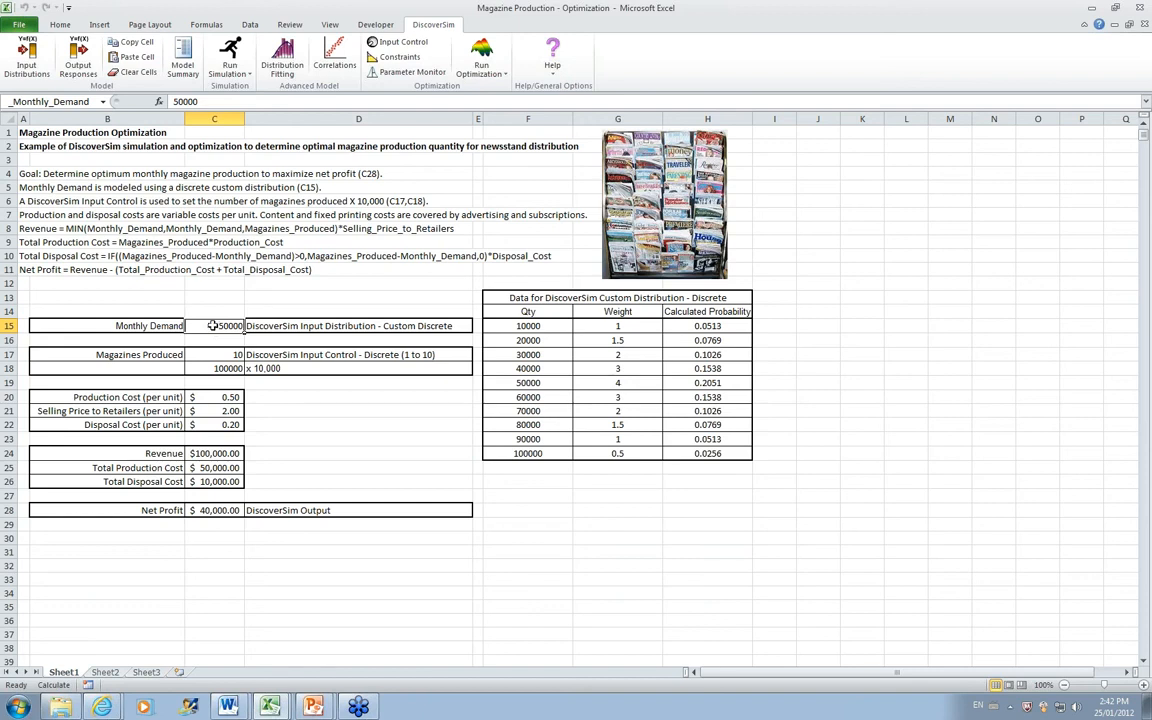
click(31, 64)
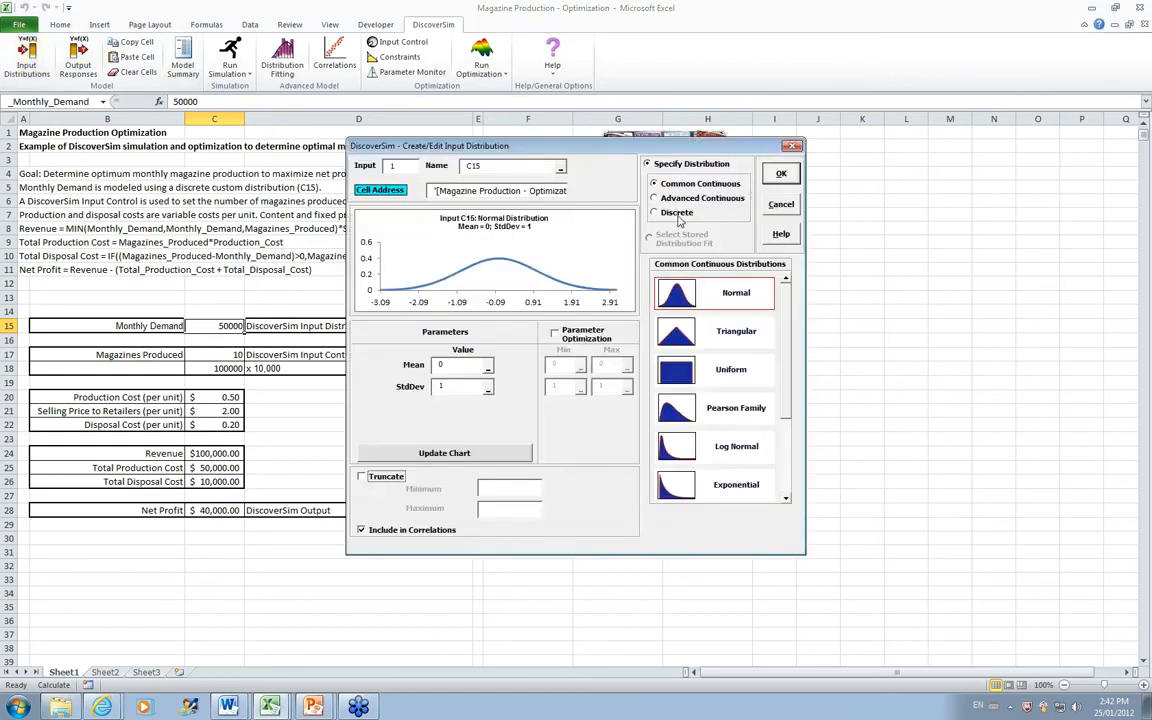
click(677, 219)
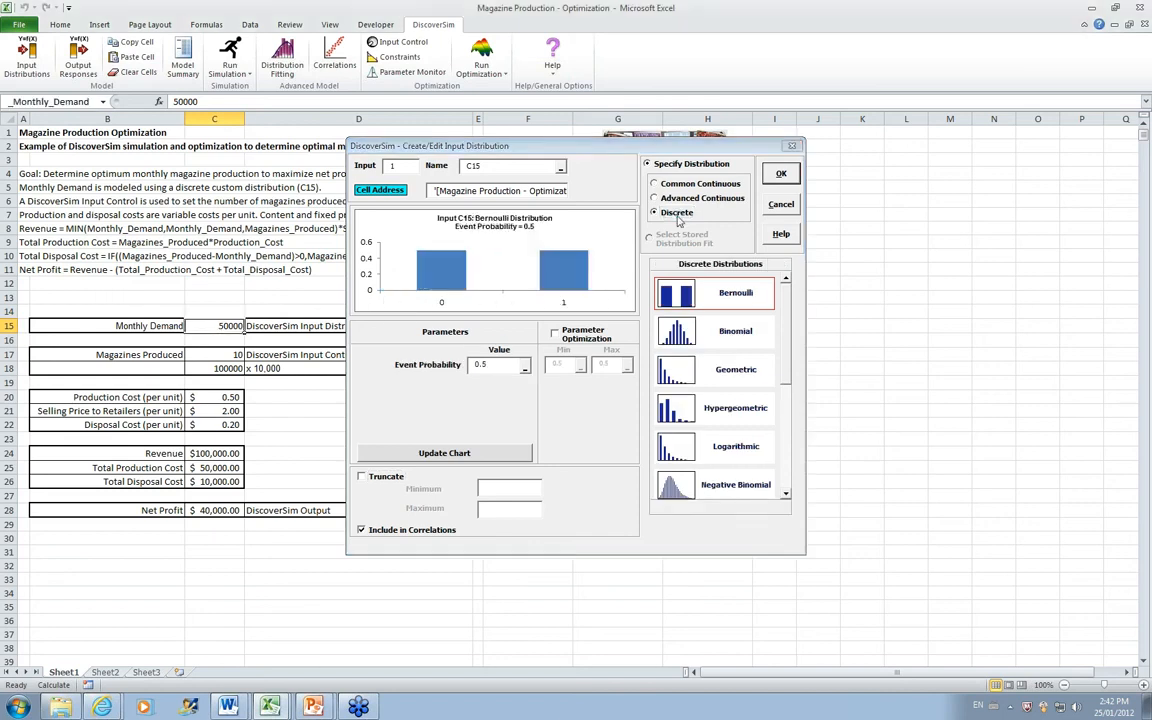
scroll(785, 362, down, 1)
scroll(785, 362, down, 3)
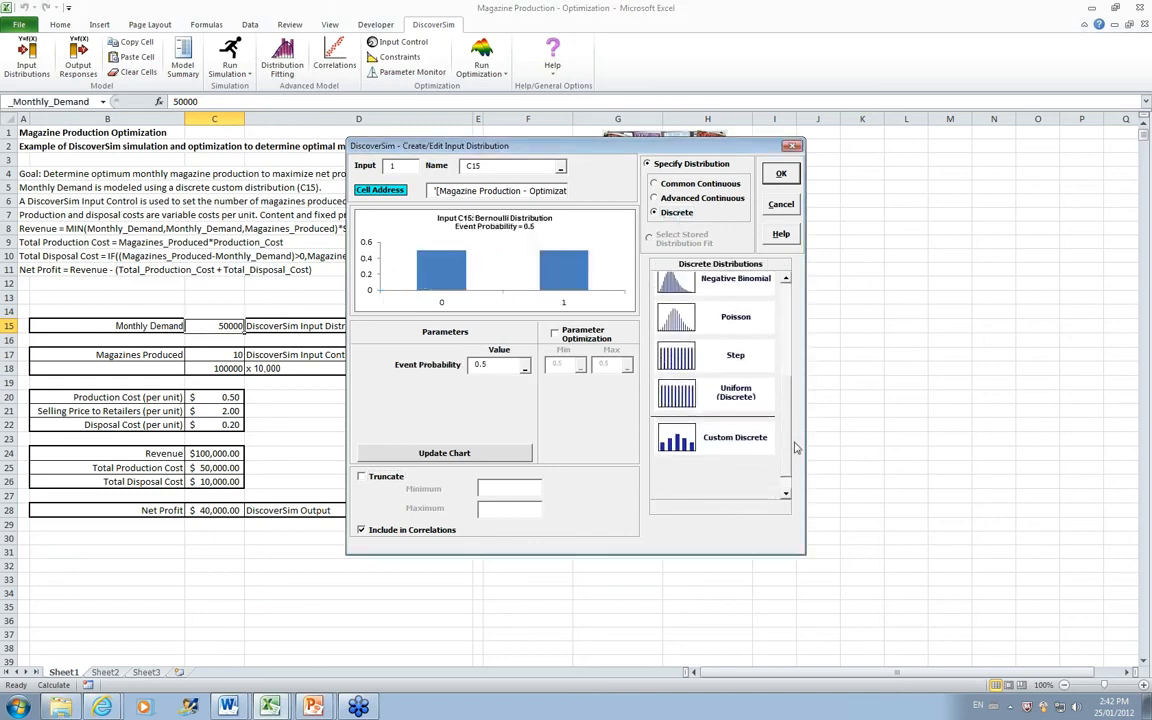
click(738, 437)
drag(591, 150, 928, 183)
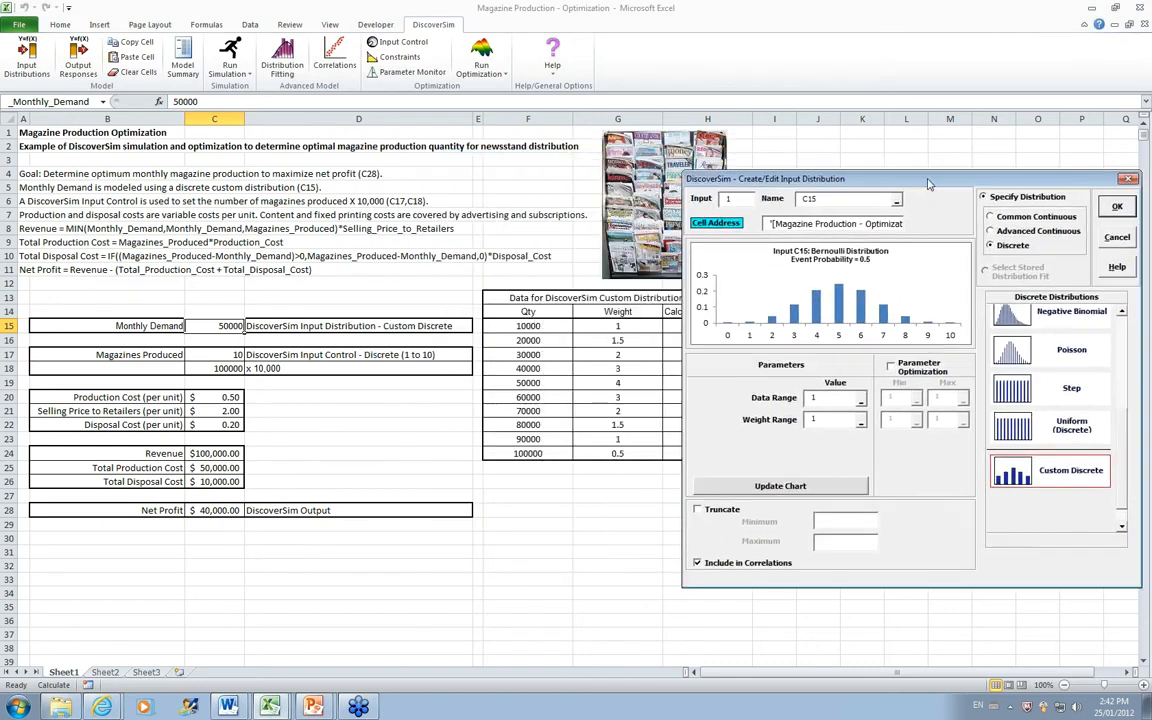
Set the custom distribution's data range to the Qty values F15:F24 and its weight range to G15:G24.
click(861, 398)
drag(523, 325, 523, 445)
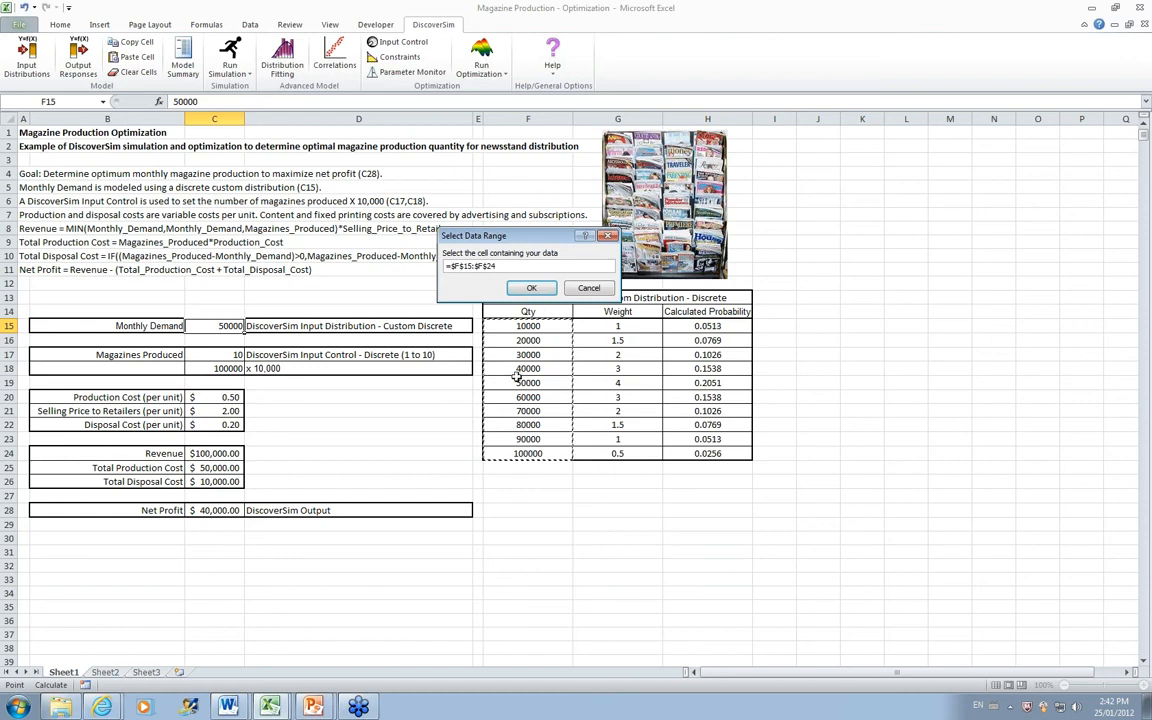
click(530, 289)
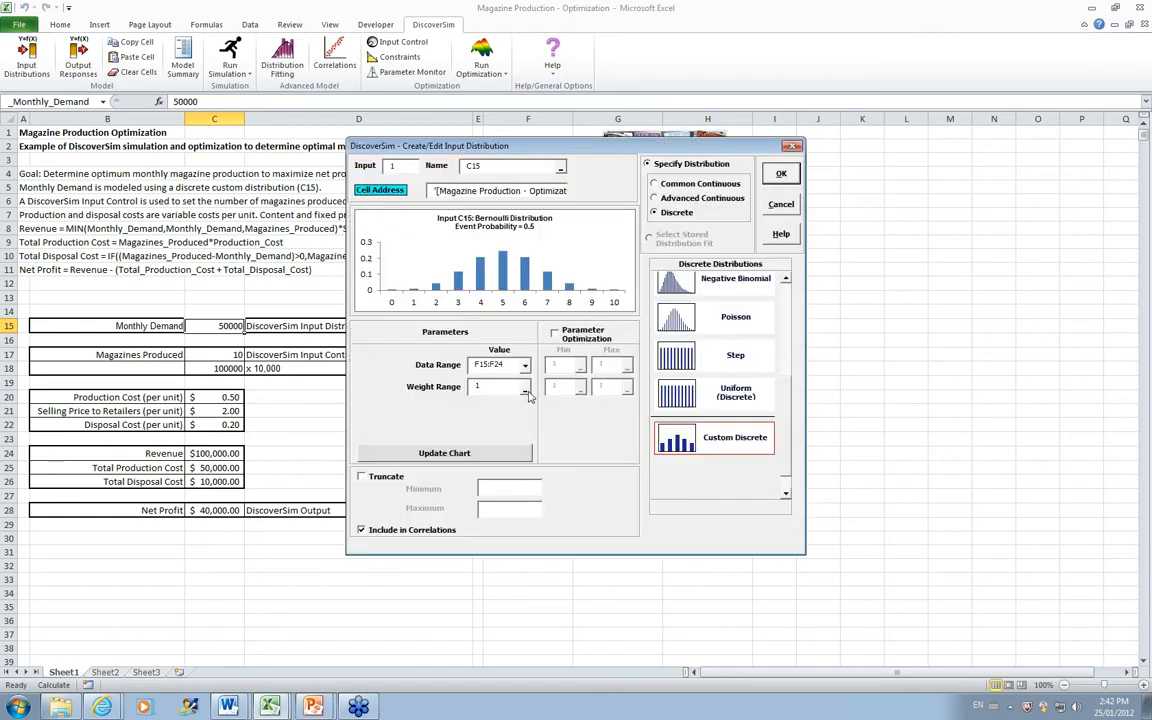
click(527, 388)
drag(599, 325, 609, 451)
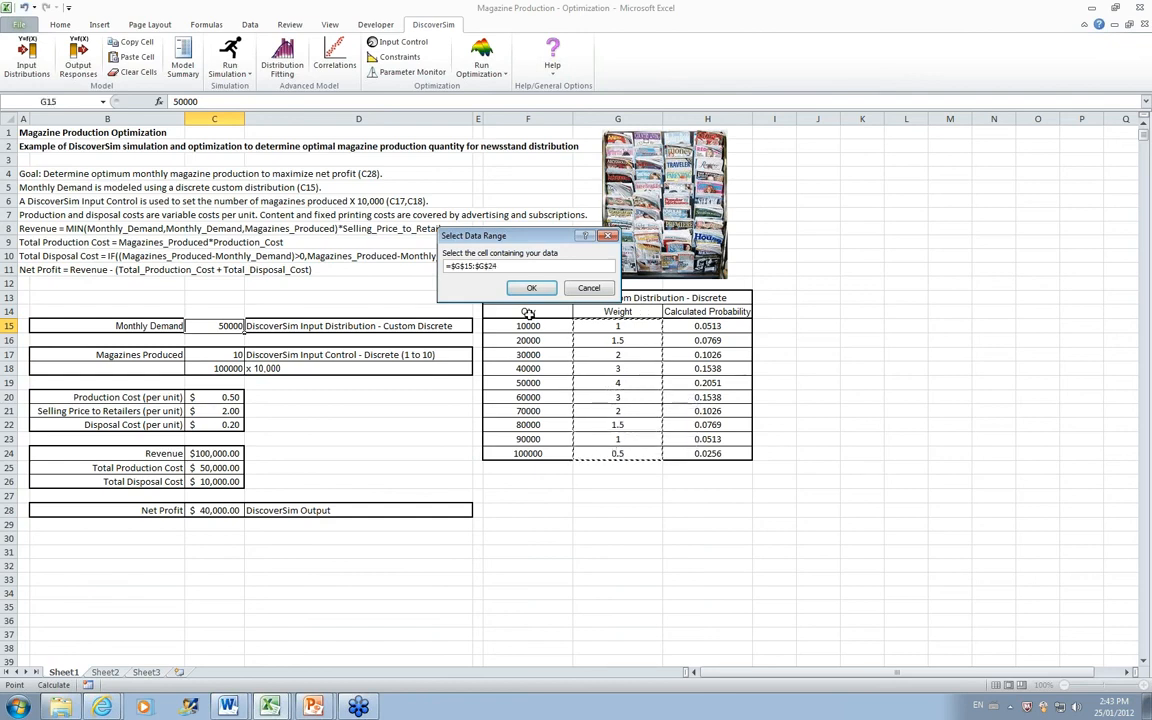
click(531, 288)
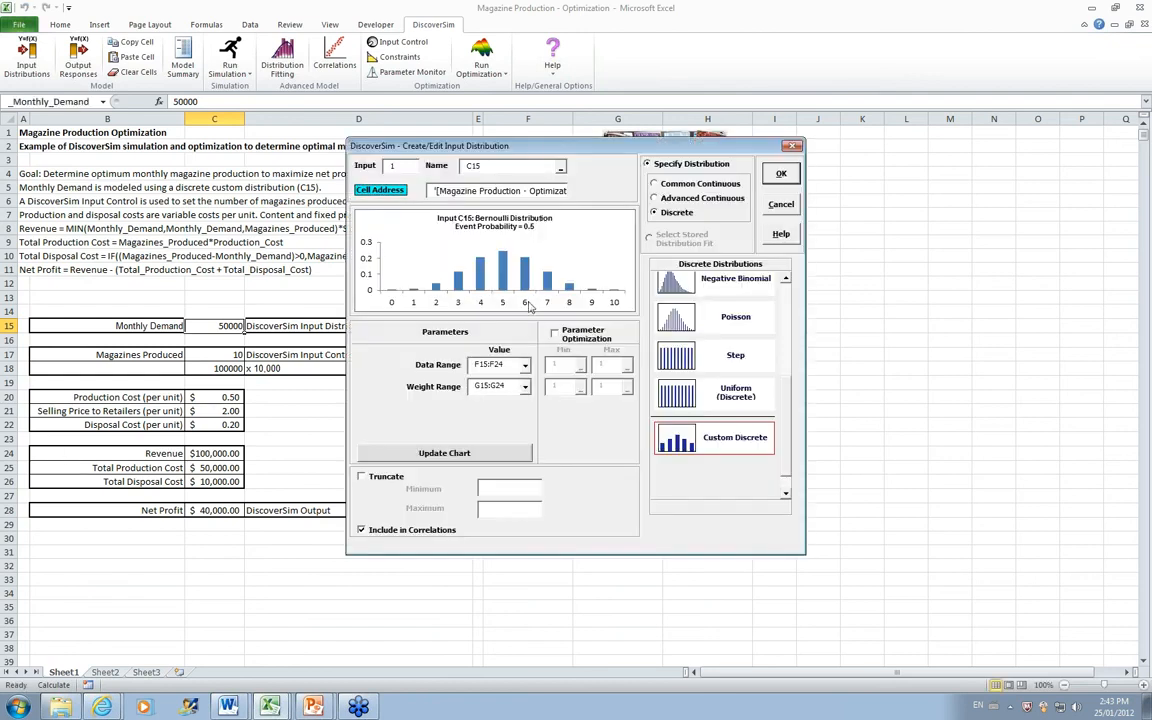
Update the custom discrete distribution's chart, name the input Demand and store it in cell C15.
click(500, 455)
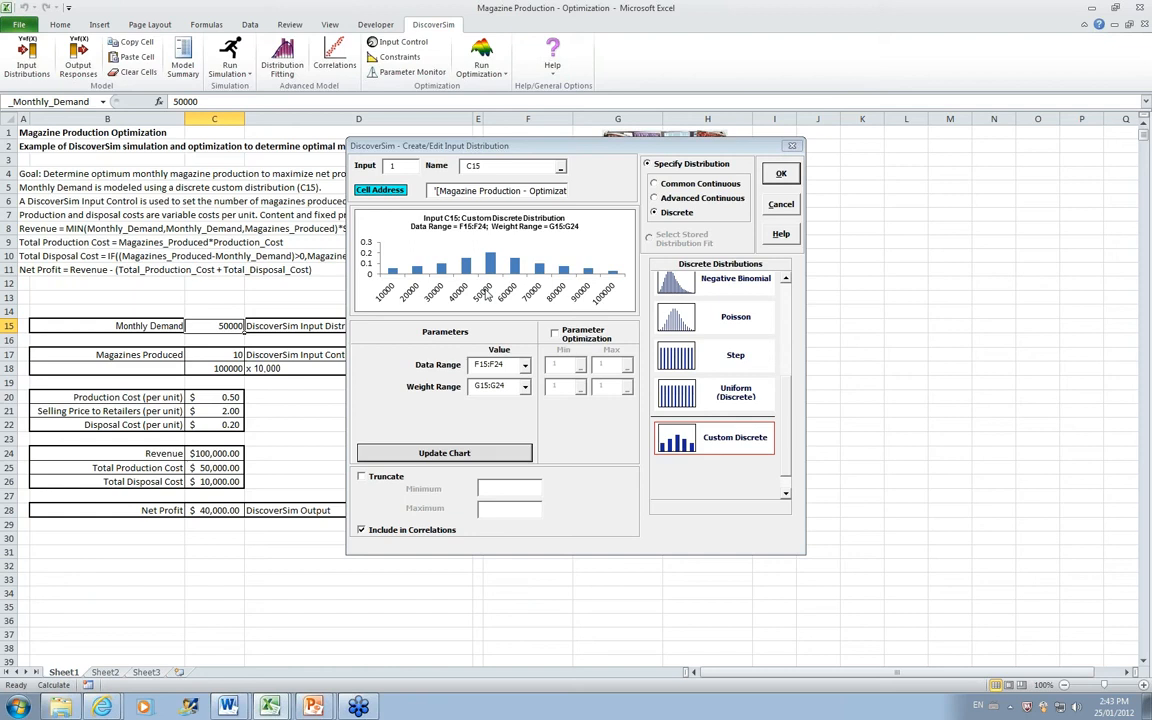
click(495, 168)
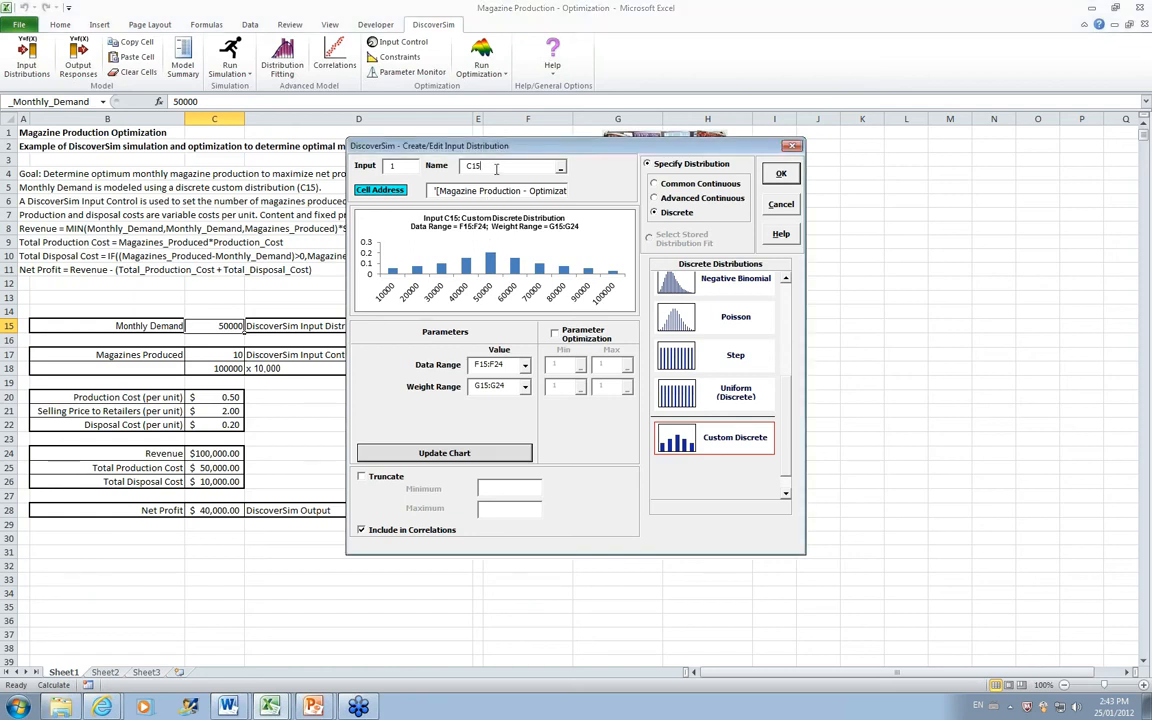
key(BackSpace)
key(BackSpace)
key(BackSpace)
text(Demand)
click(778, 174)
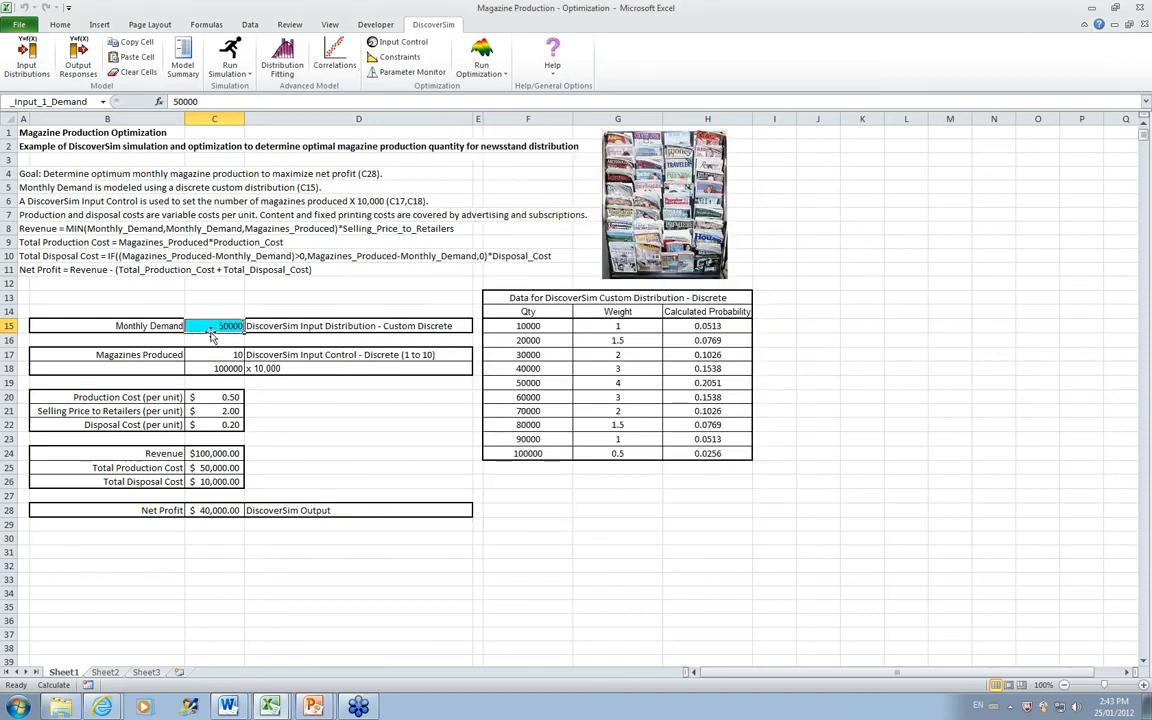
mouse_move(212, 326)
Start an input control for the Magazines Produced cell C17, name it Production and make it discrete.
click(208, 357)
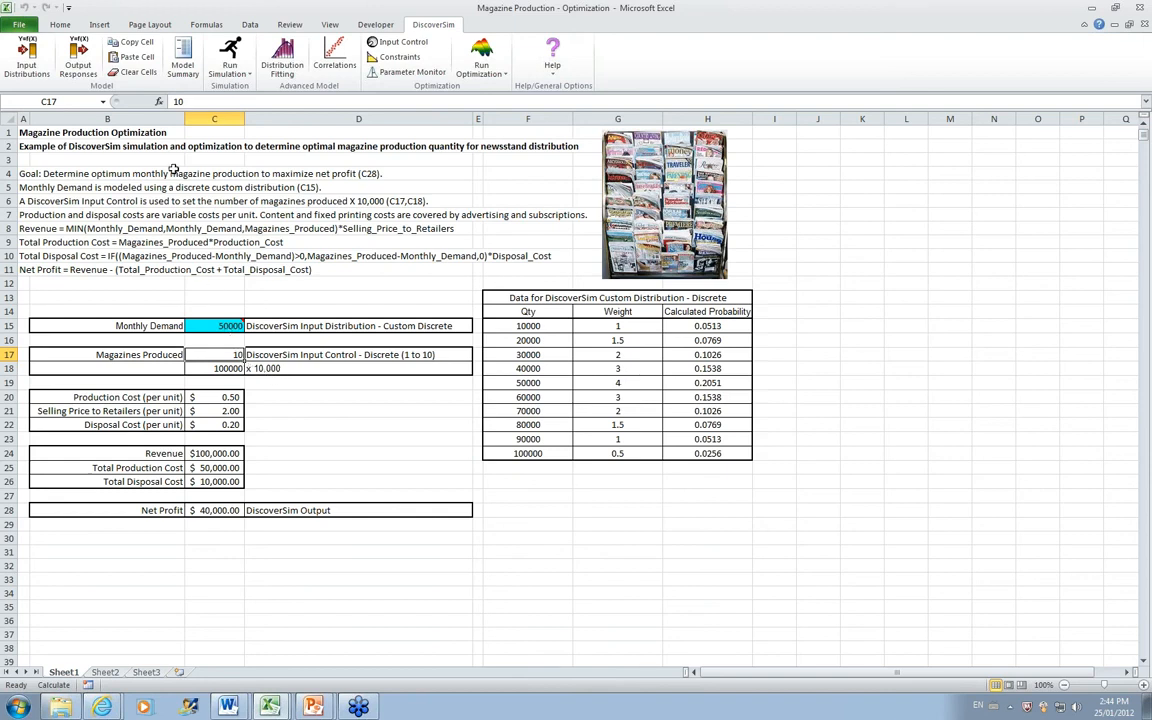
click(417, 45)
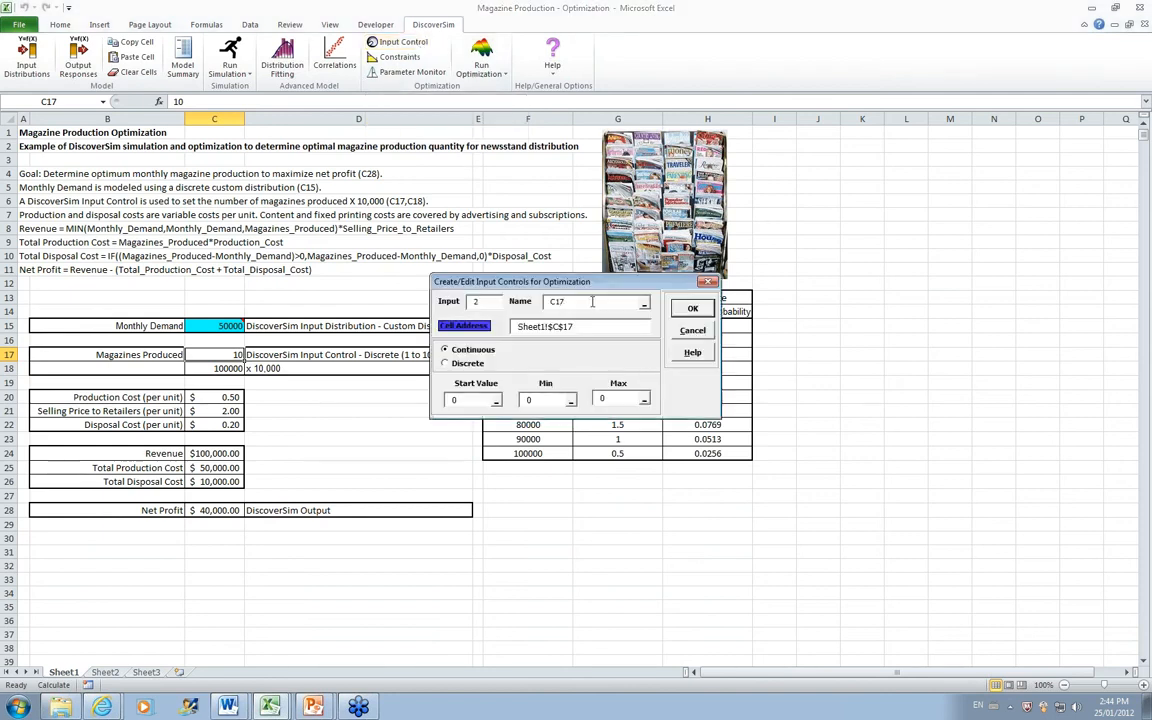
key(BackSpace)
key(BackSpace)
key(BackSpace)
text(Production)
click(444, 364)
Set the Production control's start value to 10, minimum to 1 and maximum to 10, and save it.
double_click(461, 401)
text(10)
double_click(547, 400)
text(1)
click(619, 400)
key(BackSpace)
text(10)
click(689, 309)
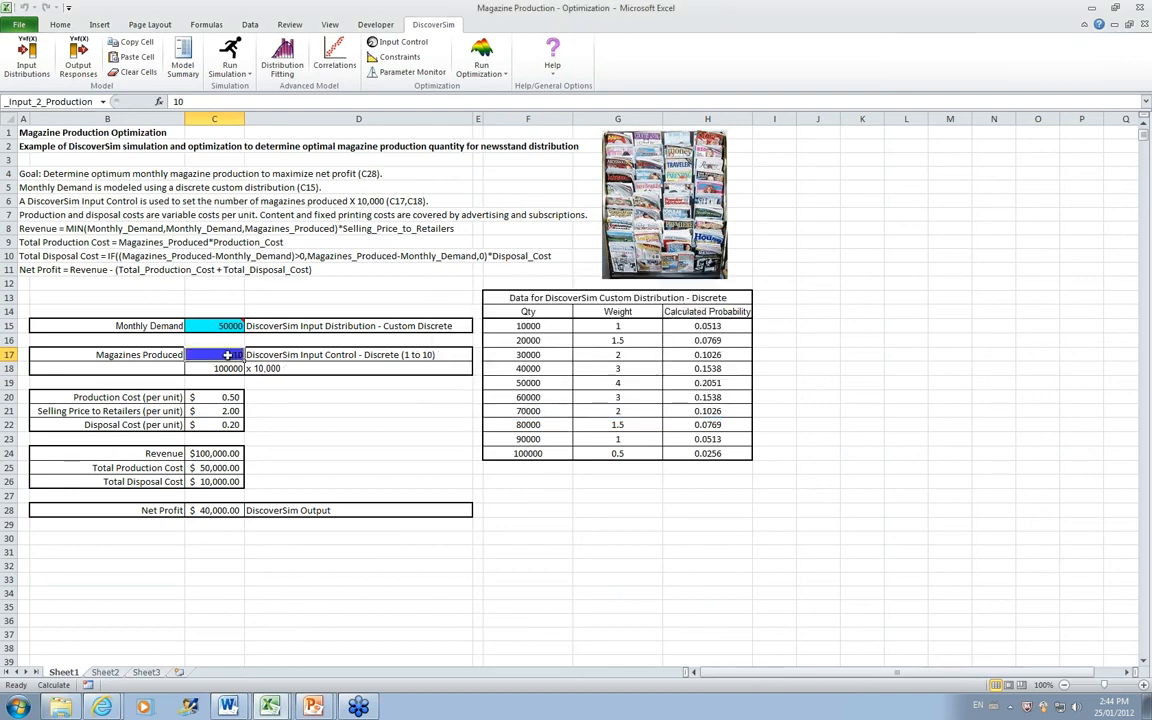
mouse_move(228, 355)
Start an output response for the Net Profit cell C28 with an LSL of 0 and the output goal Maximum.
click(226, 511)
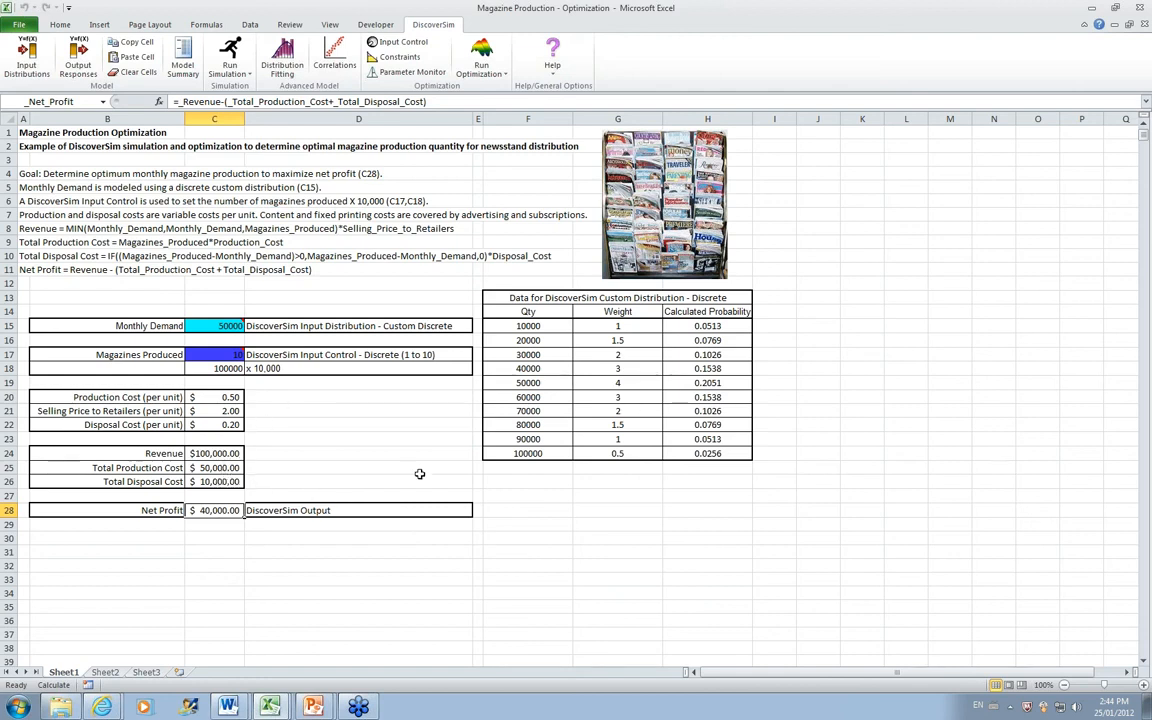
click(82, 60)
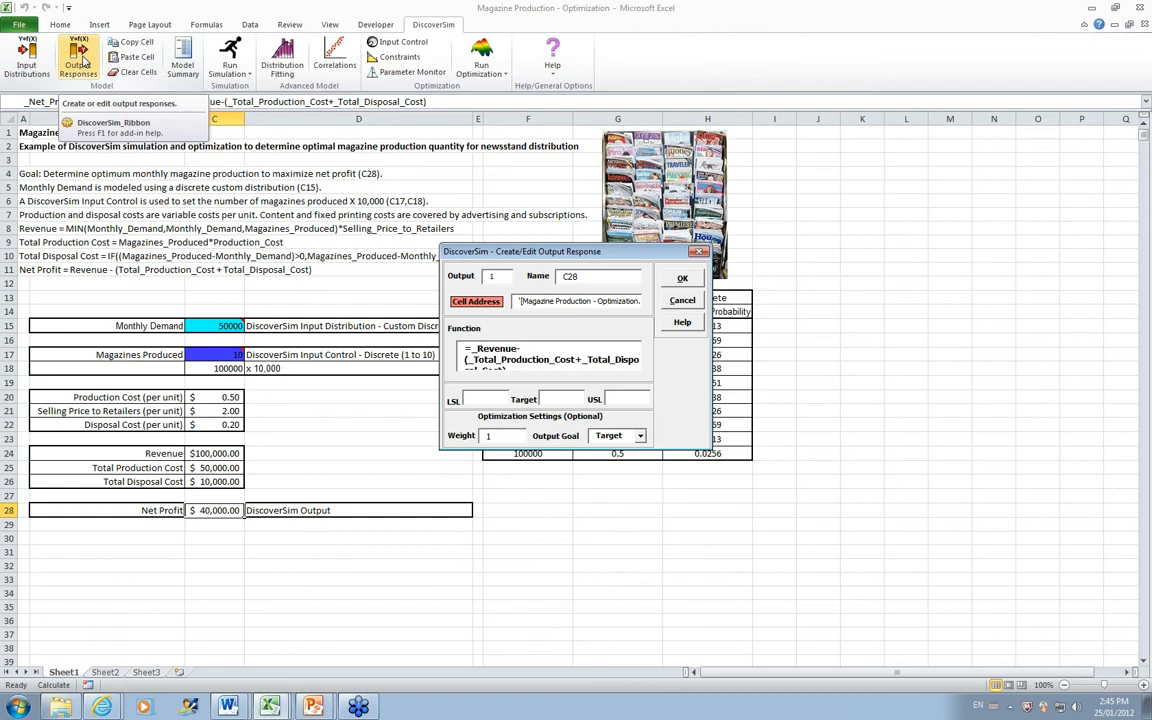
click(484, 399)
text(0)
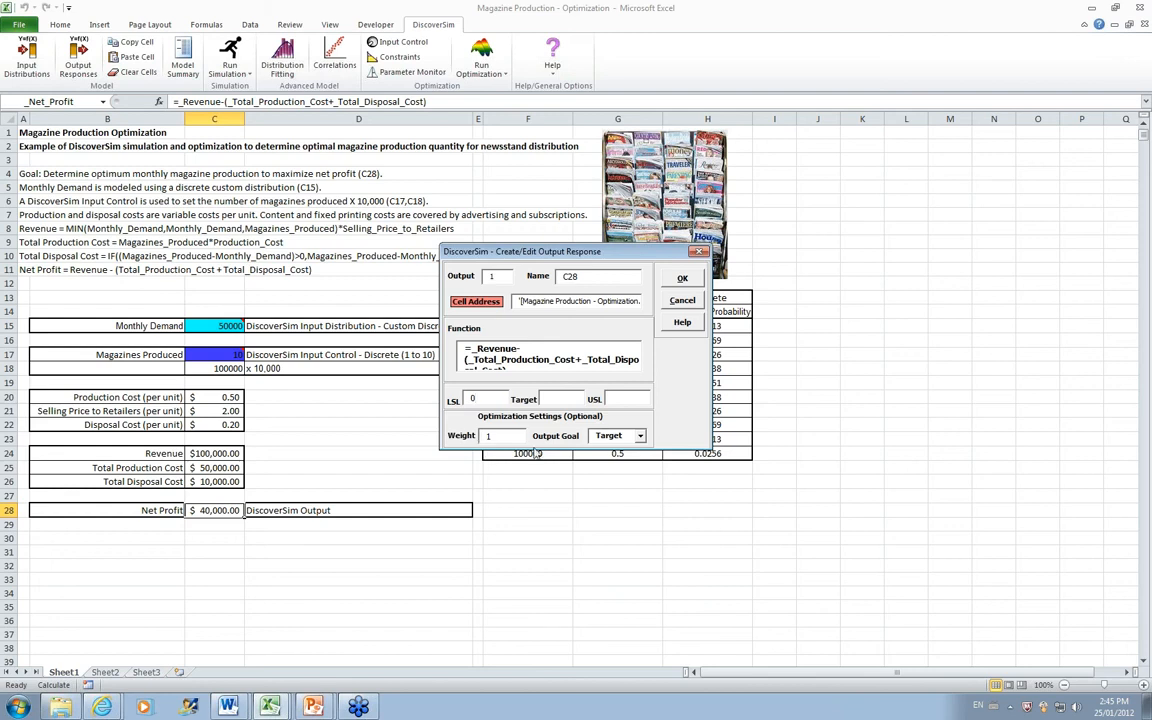
click(640, 436)
click(618, 467)
Name the Net Profit output response Profit and save it.
click(599, 277)
key(BackSpace)
key(BackSpace)
key(BackSpace)
text(Profit)
click(672, 280)
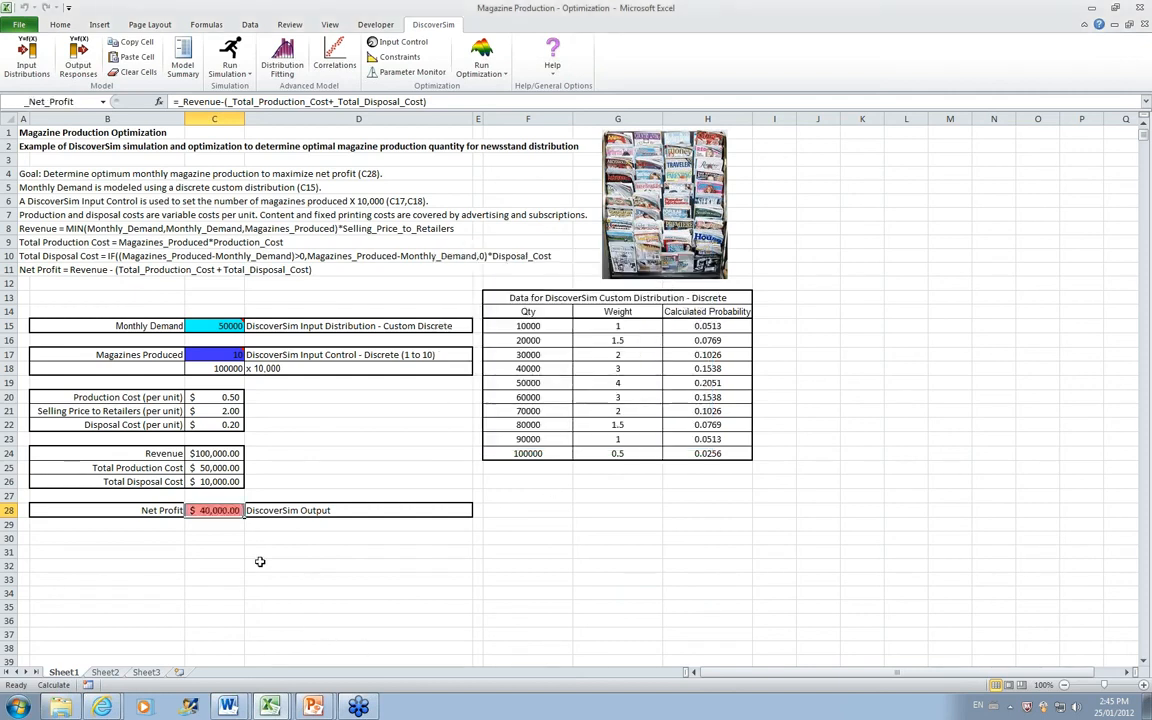
mouse_move(222, 511)
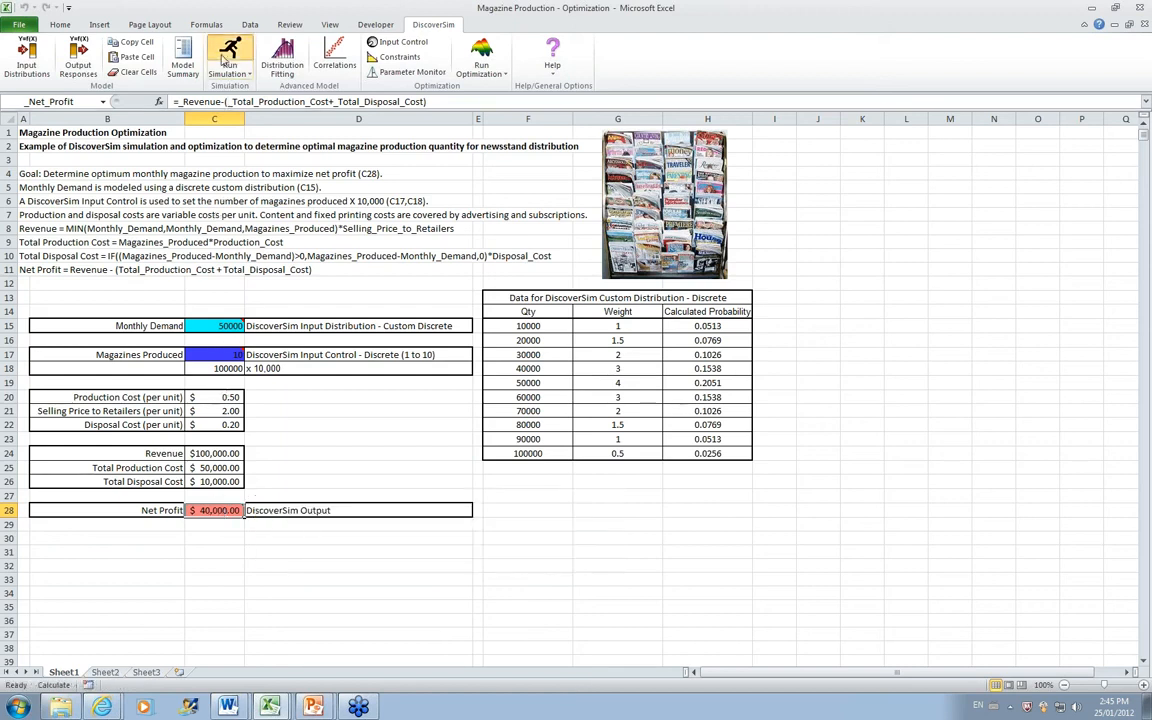
Run a Monte Carlo simulation with 10000 replications and review the Profit report down to the Actual Performance table.
click(225, 60)
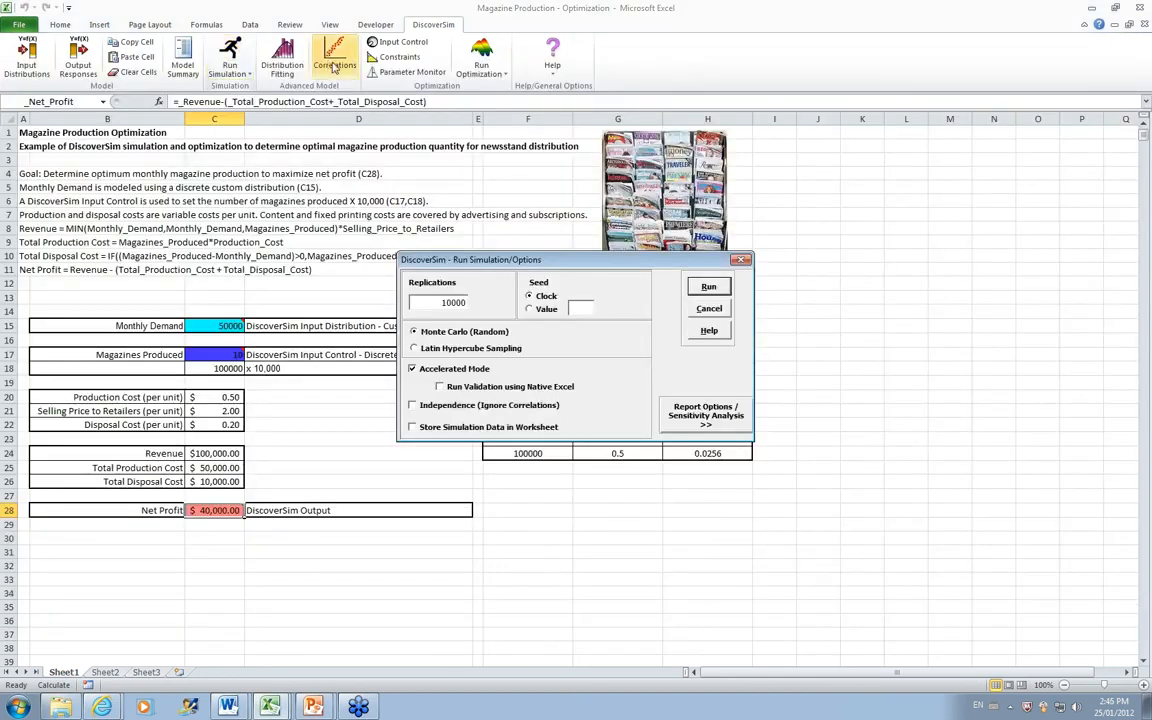
click(720, 289)
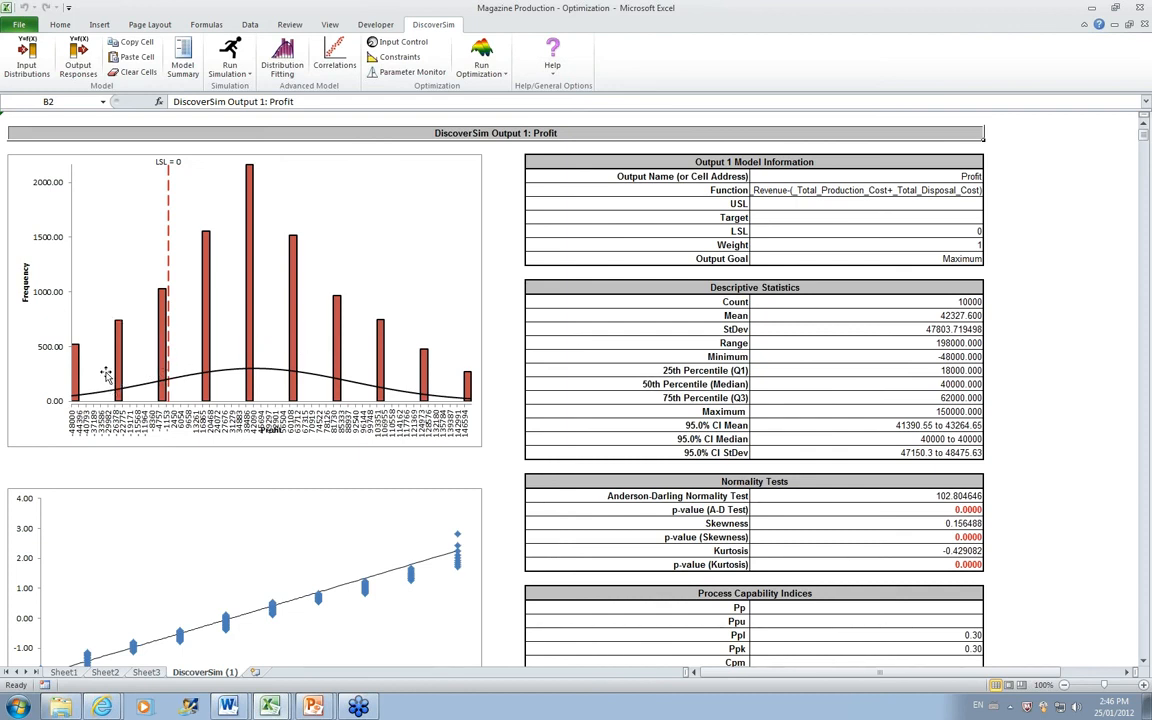
click(1143, 664)
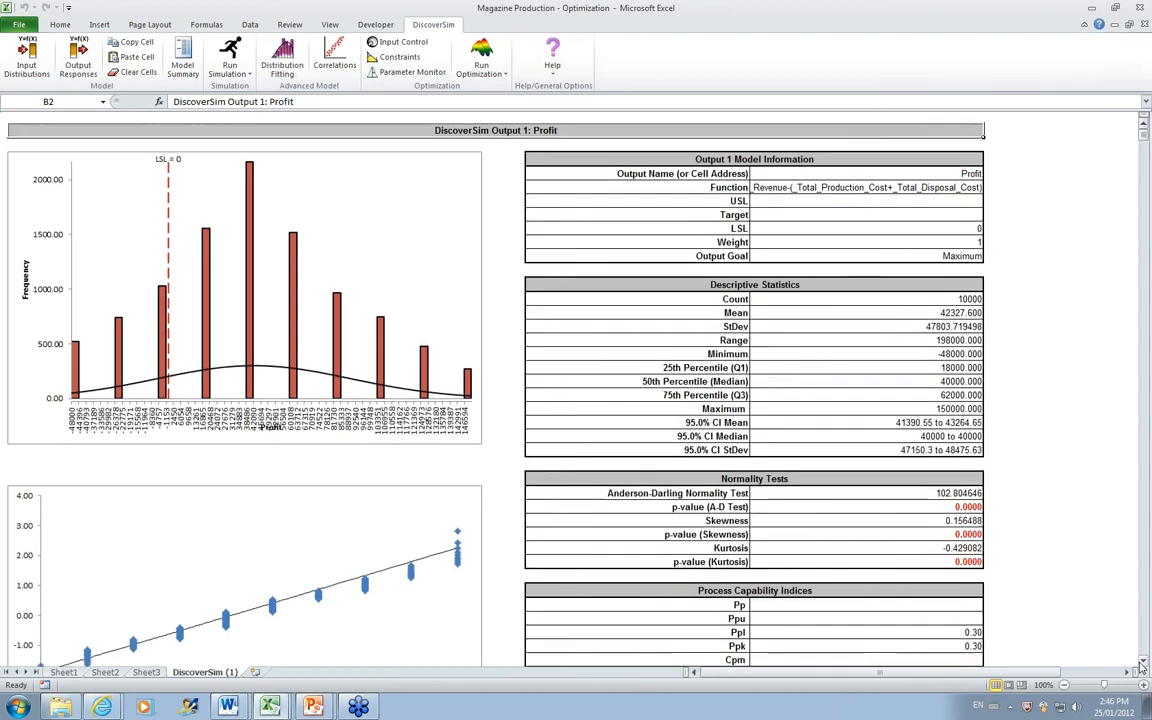
click(1143, 664)
click(1143, 664)
click(1143, 664)
click(1143, 664)
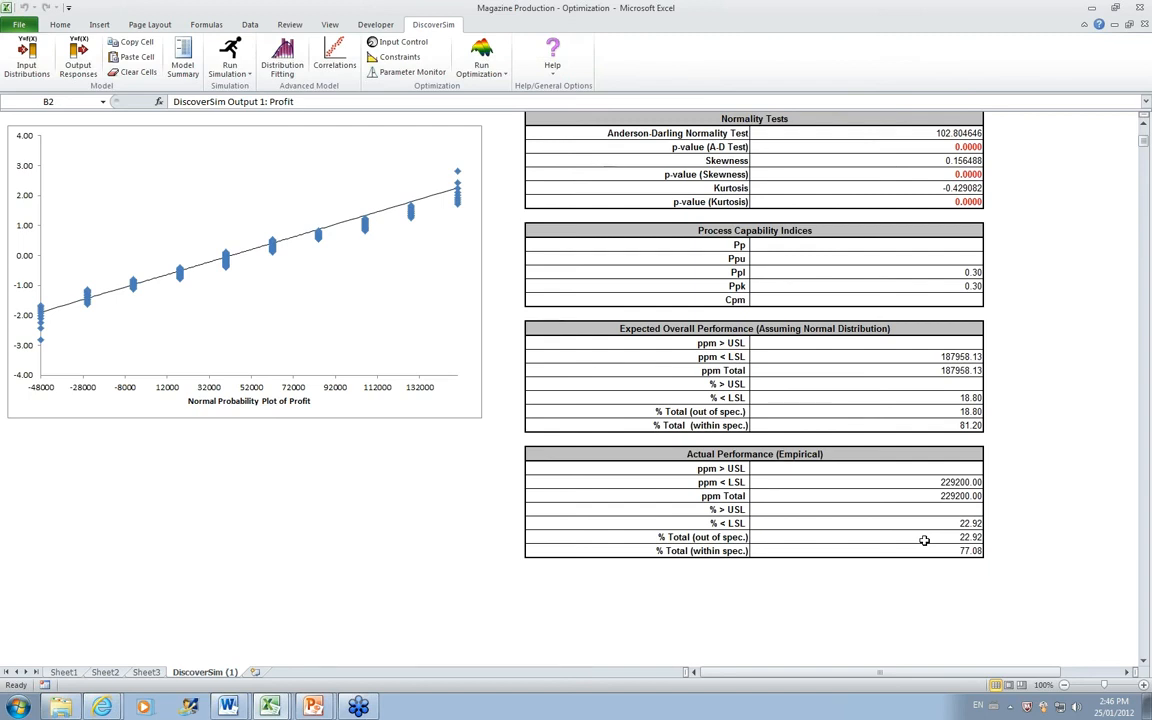
Return to Sheet1 and run an optimization with the goal Maximize and the Genetic Algorithm (Global) method.
click(65, 674)
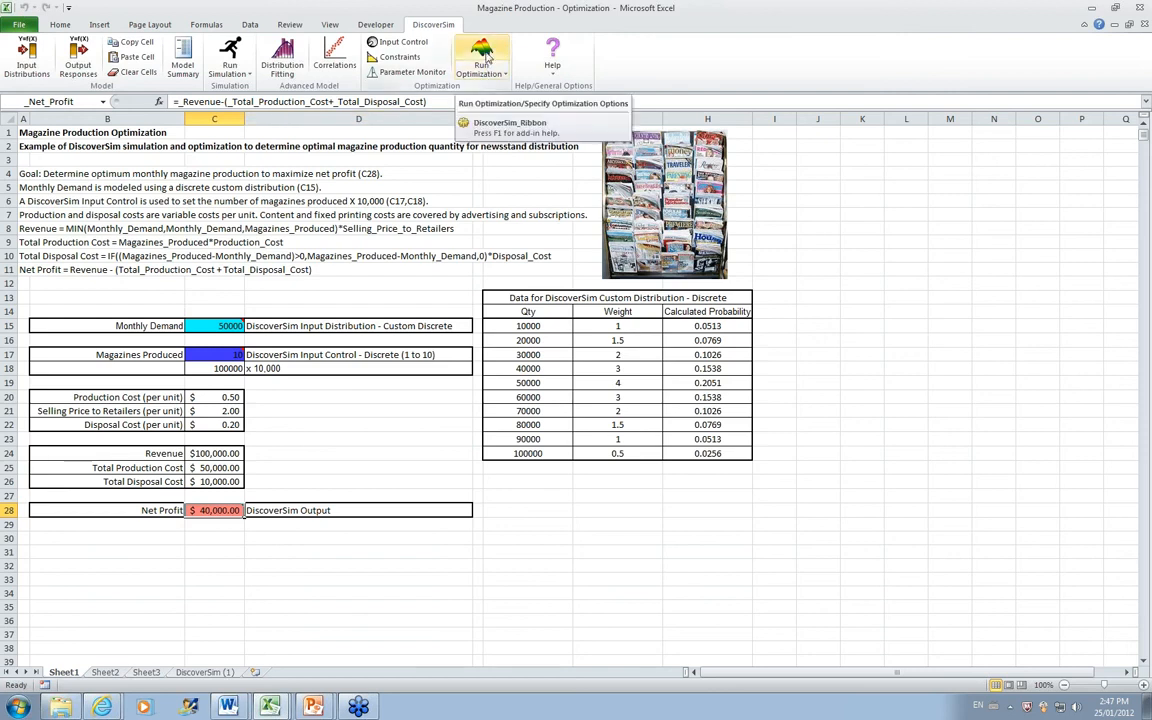
click(486, 60)
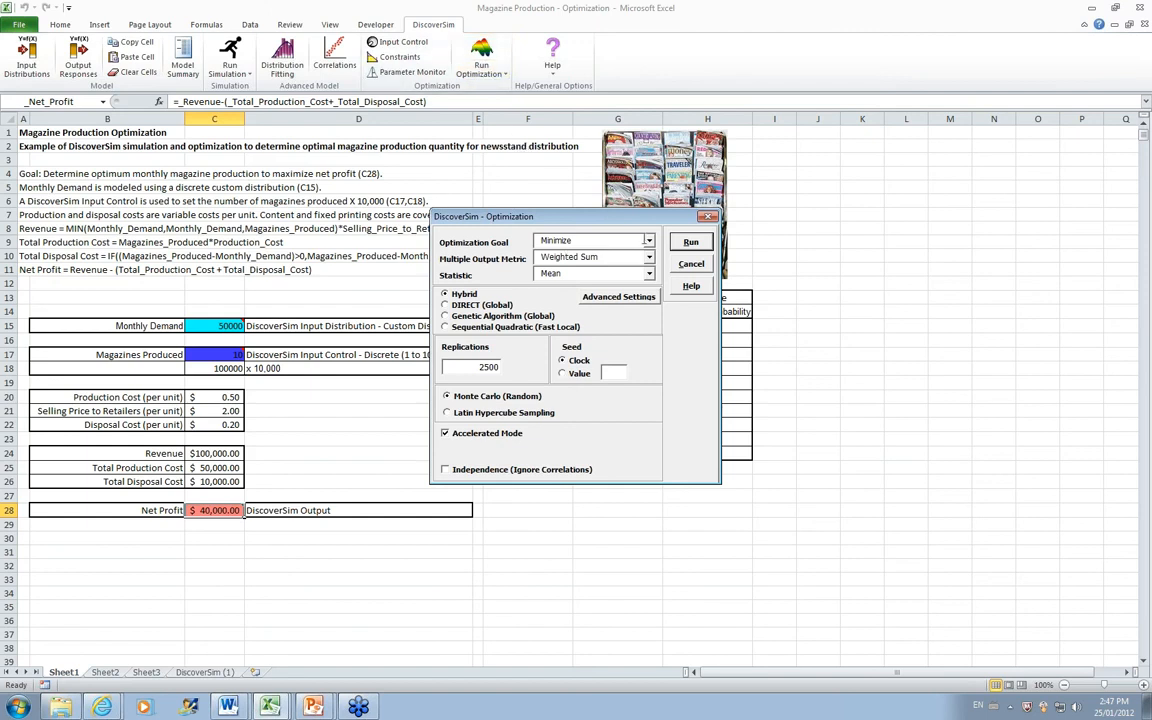
click(648, 241)
click(630, 264)
click(449, 318)
click(691, 243)
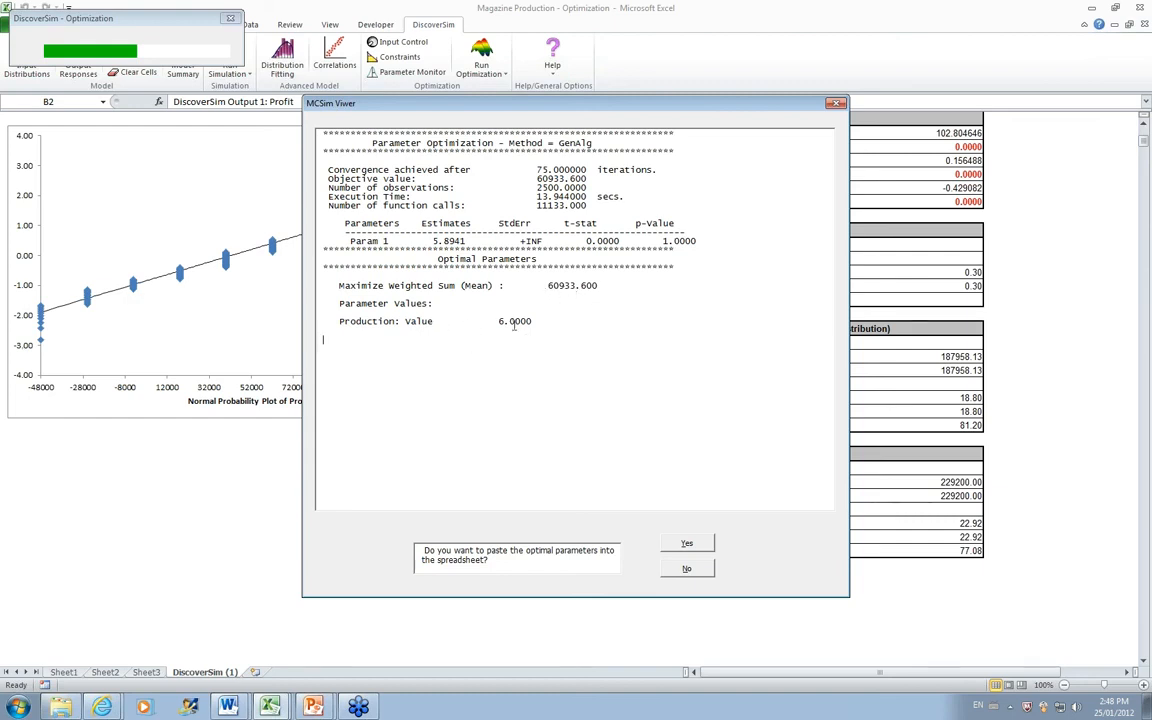
Paste the optimal parameters into the spreadsheet, check the Magazines Produced cell on Sheet1 and rerun the simulation with 10000 replications.
click(685, 546)
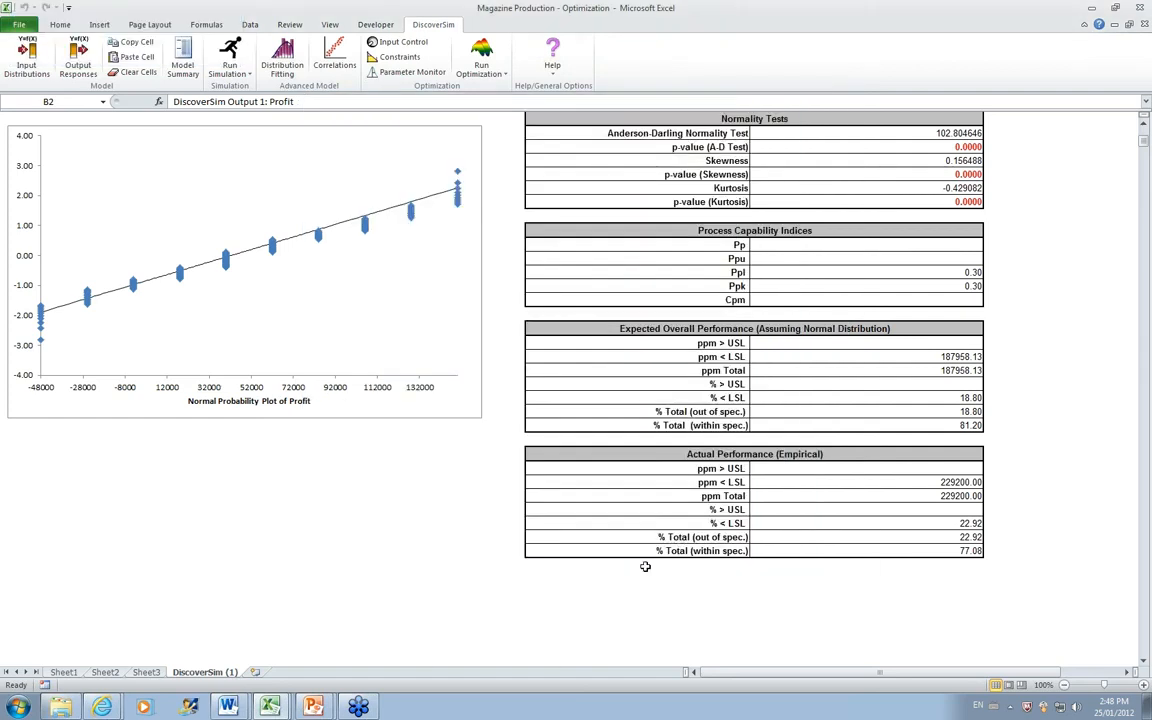
click(62, 672)
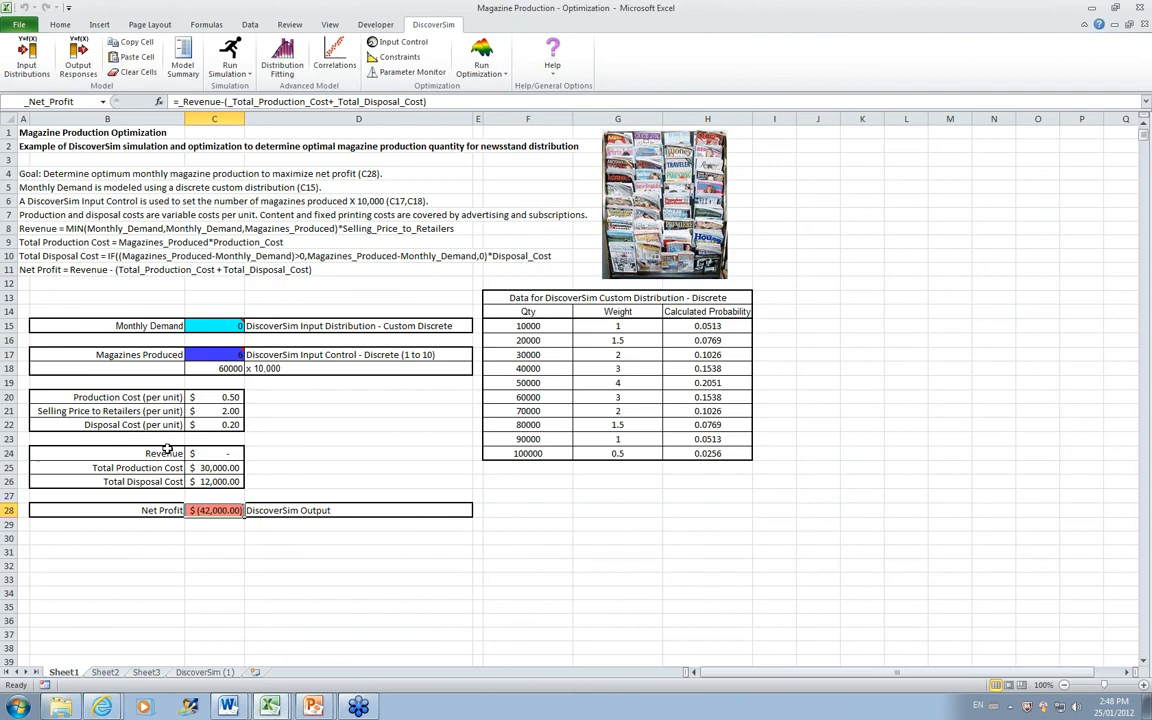
mouse_move(212, 355)
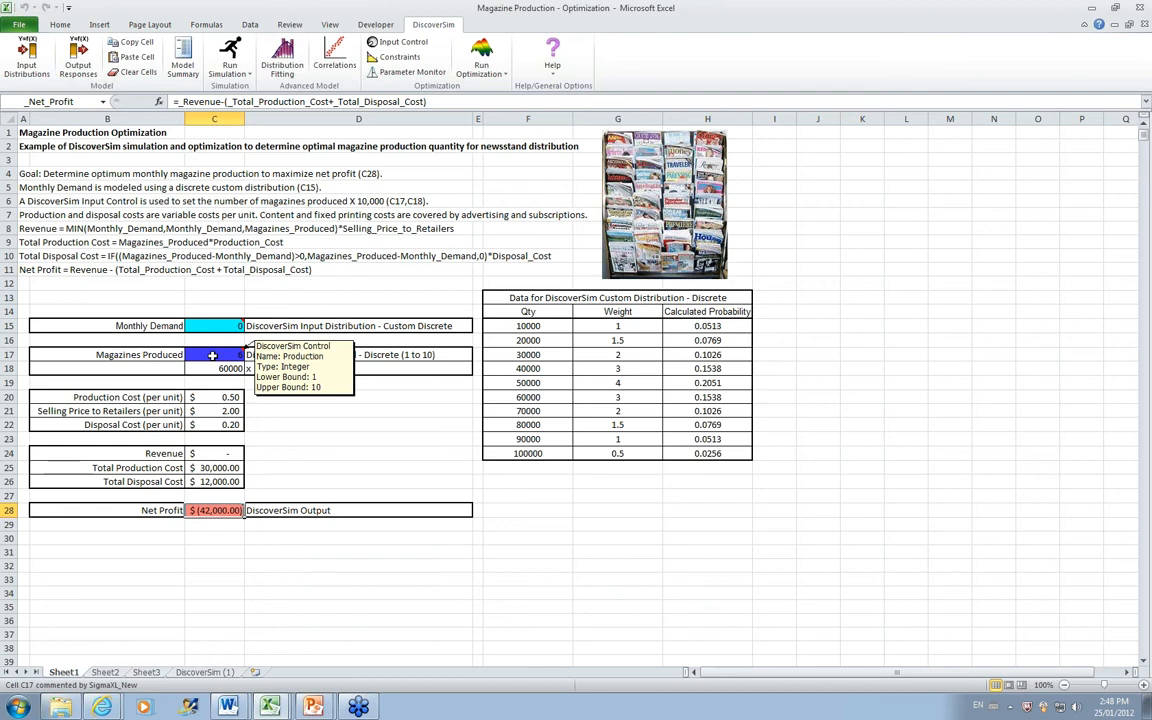
click(229, 52)
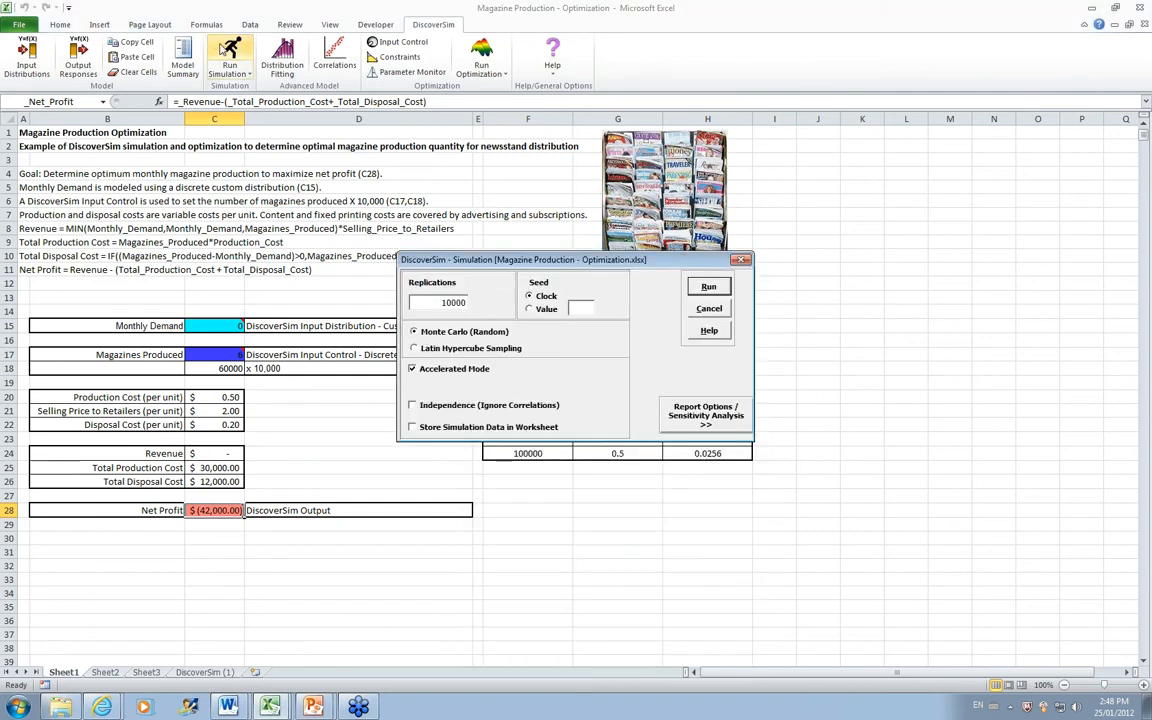
click(708, 286)
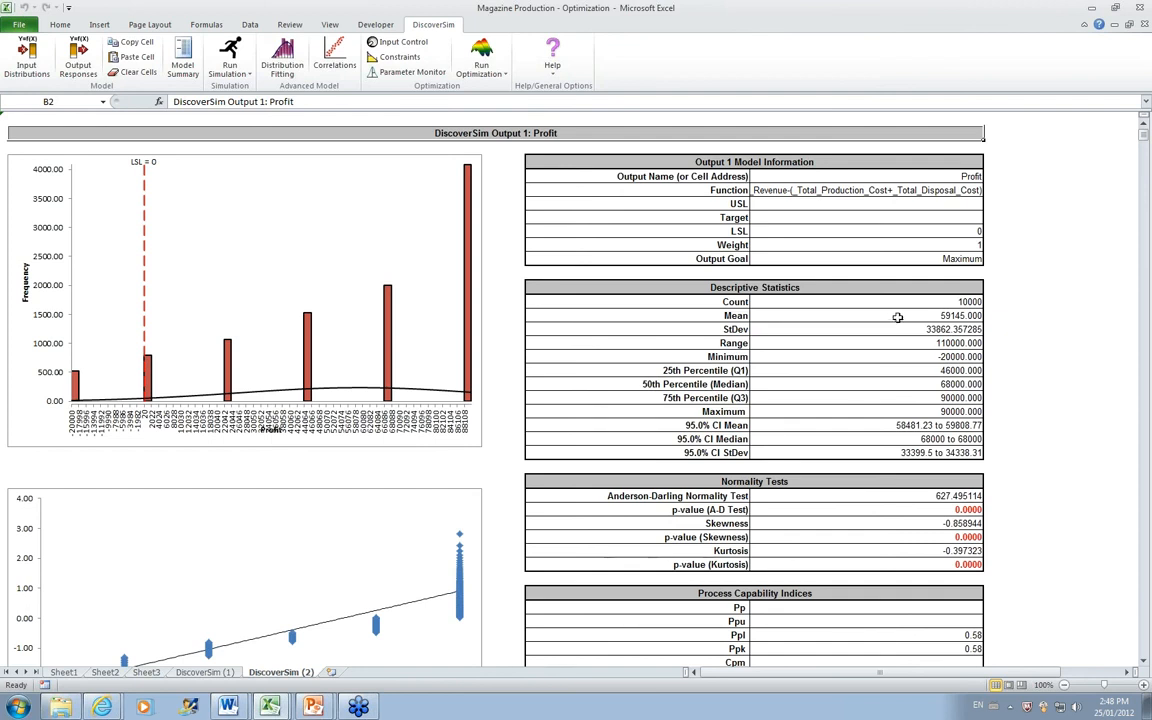
Compare the first simulation report's statistics with the new report's, including the new report's capability and Actual Performance tables.
click(205, 672)
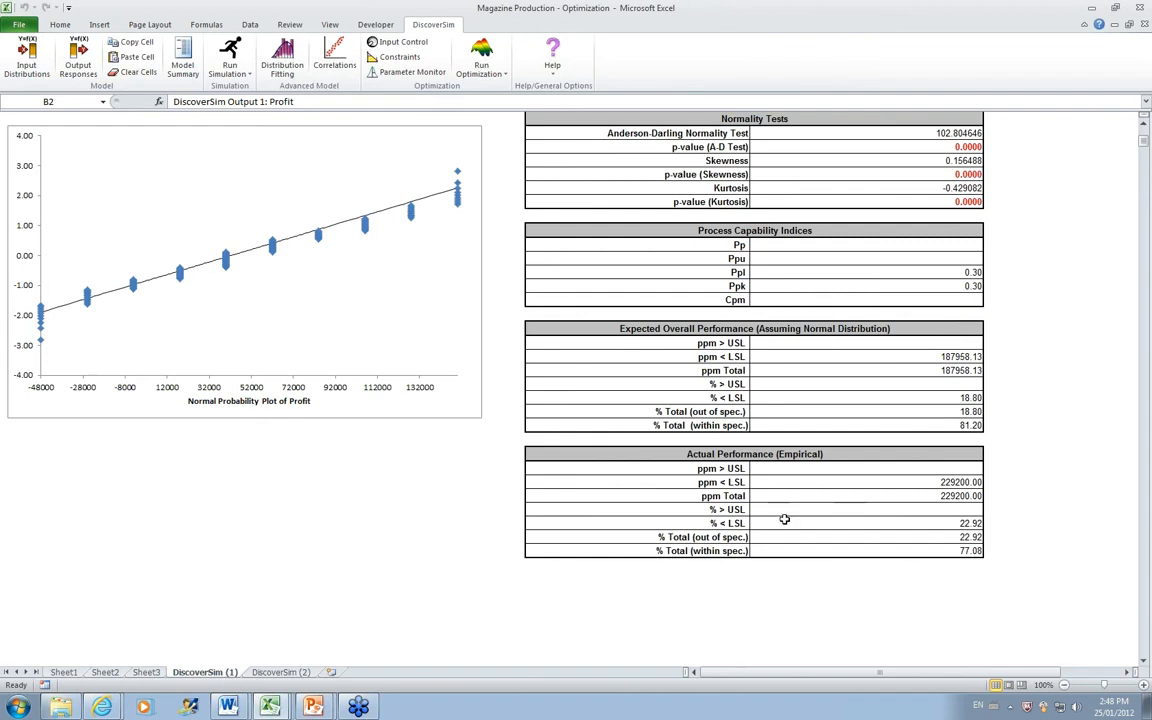
click(1145, 119)
scroll(1146, 131, up, 3)
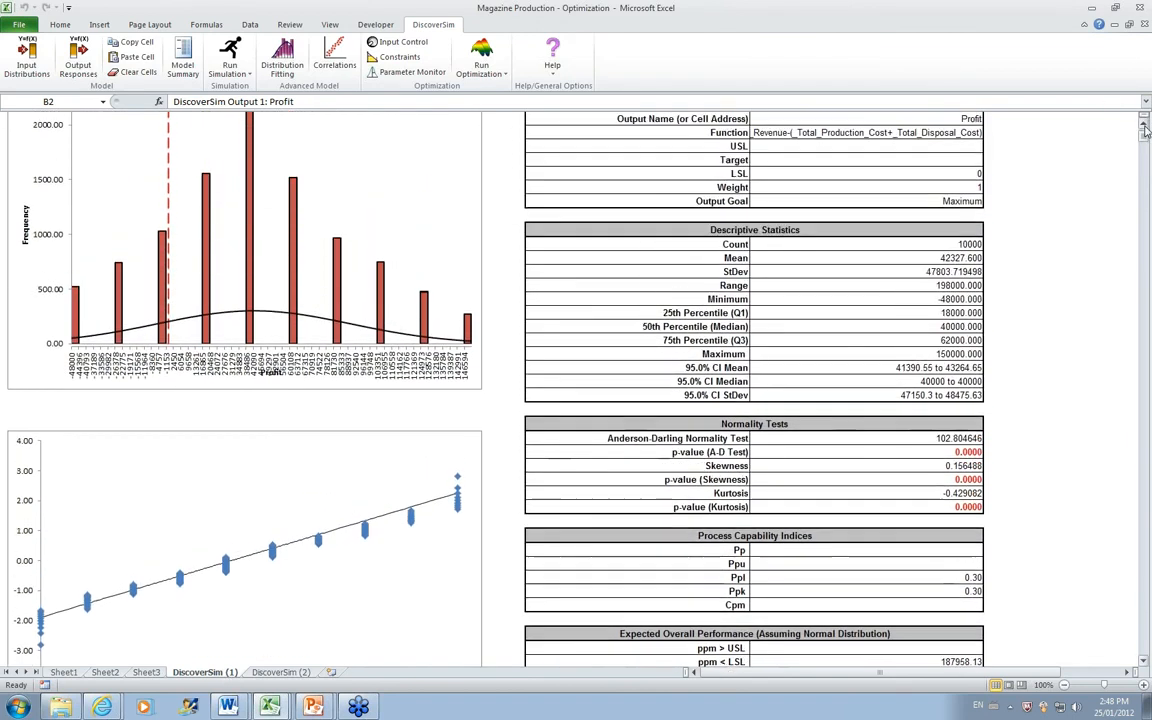
click(280, 672)
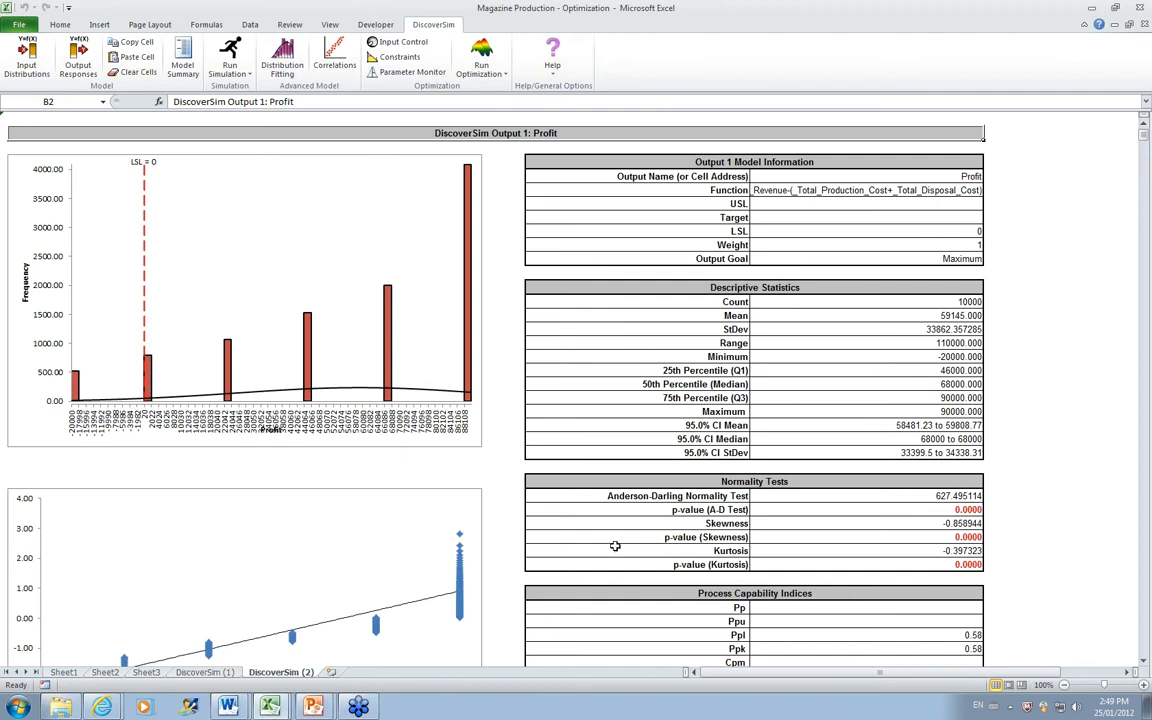
click(1143, 660)
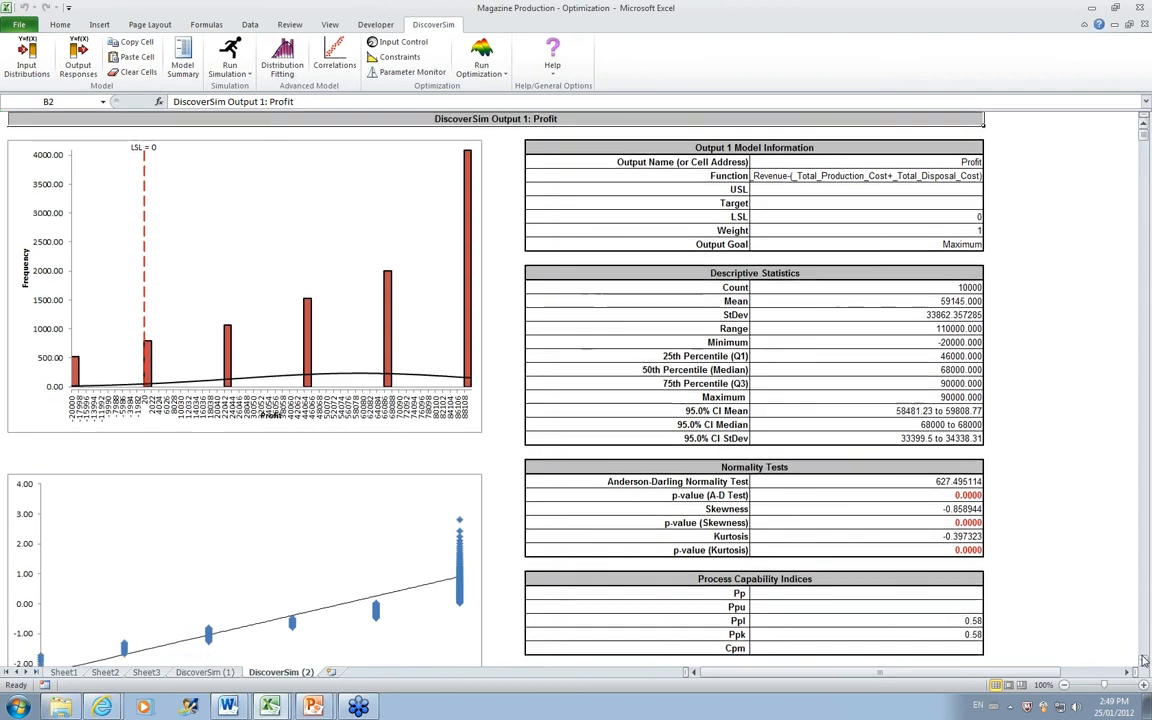
scroll(1143, 660, down, 3)
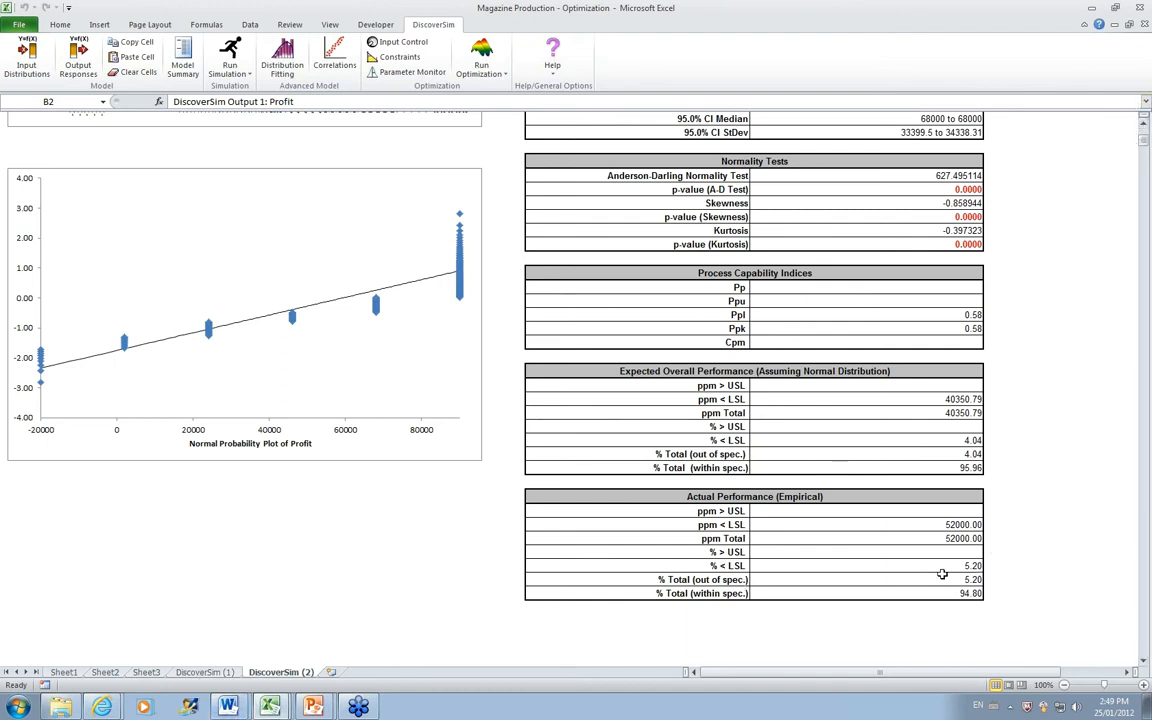
click(1143, 126)
scroll(1143, 126, up, 5)
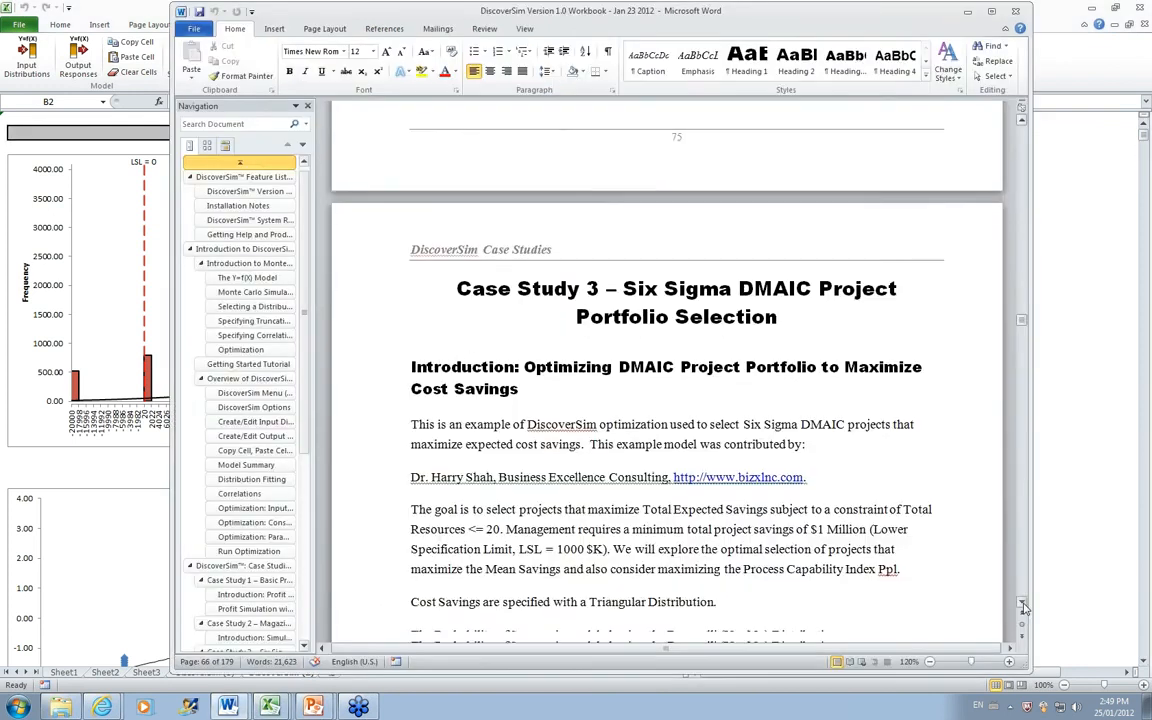
Read the Case Study 3 introduction on Six Sigma DMAIC project portfolio selection in the DiscoverSim Workbook document in Word.
click(1022, 604)
click(1022, 604)
click(1022, 604)
click(1022, 604)
click(1022, 604)
click(1022, 604)
click(1022, 604)
click(1022, 604)
click(1022, 604)
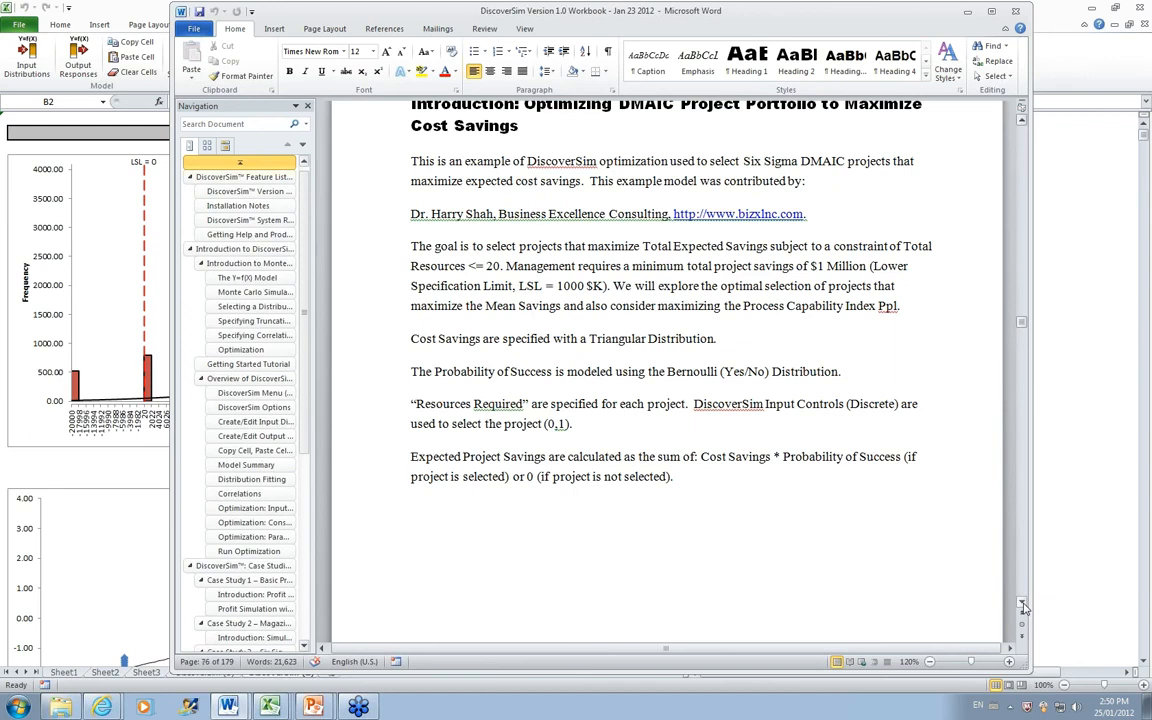
click(1022, 604)
click(1022, 604)
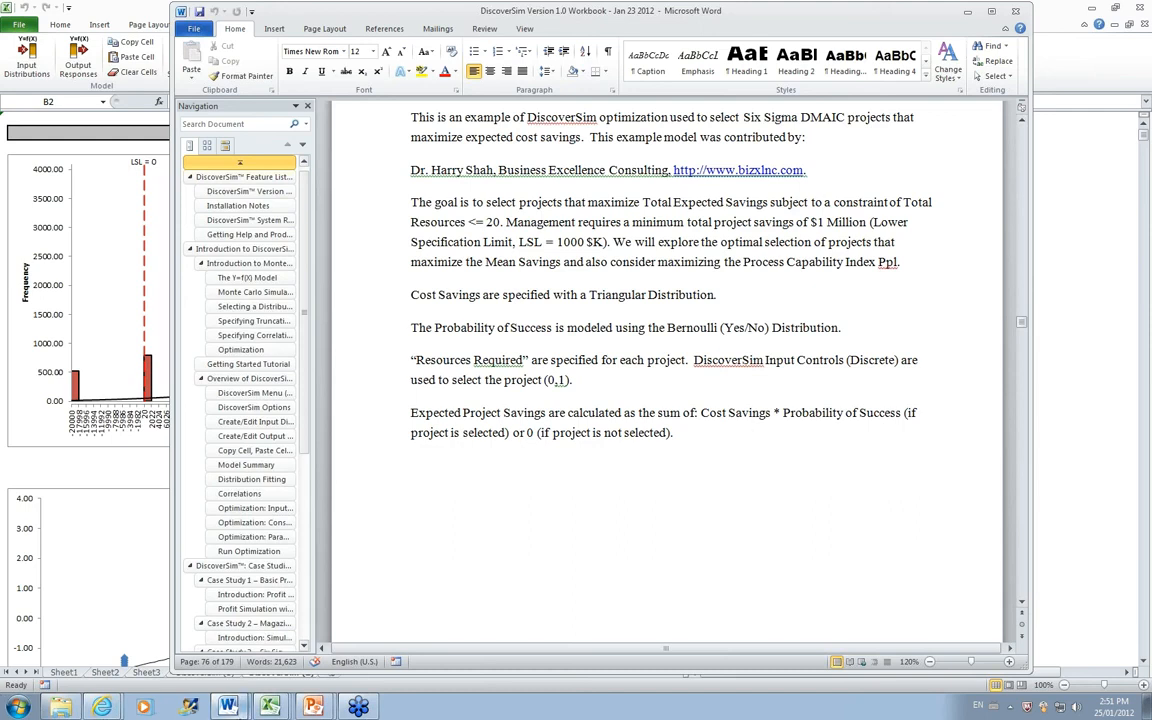
Switch to the DMAIC Project Selection workbook in Excel and start a Triangular input distribution for Project_A's cost savings in cell G14.
mouse_move(269, 707)
click(255, 672)
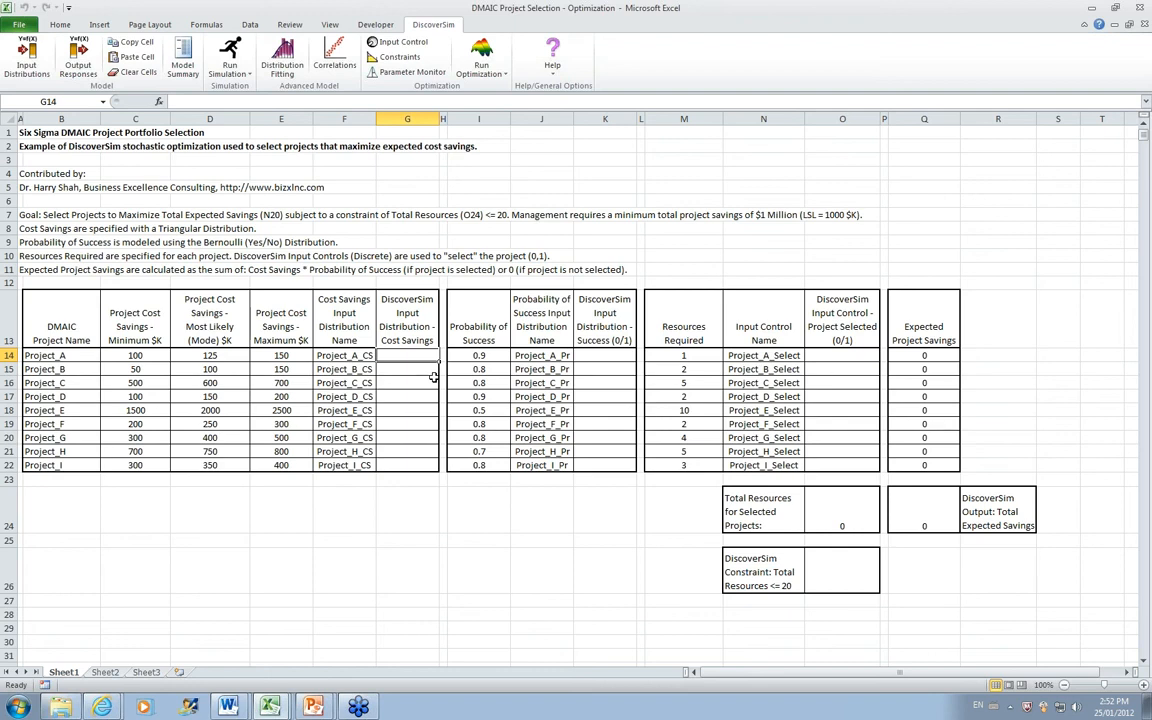
click(30, 52)
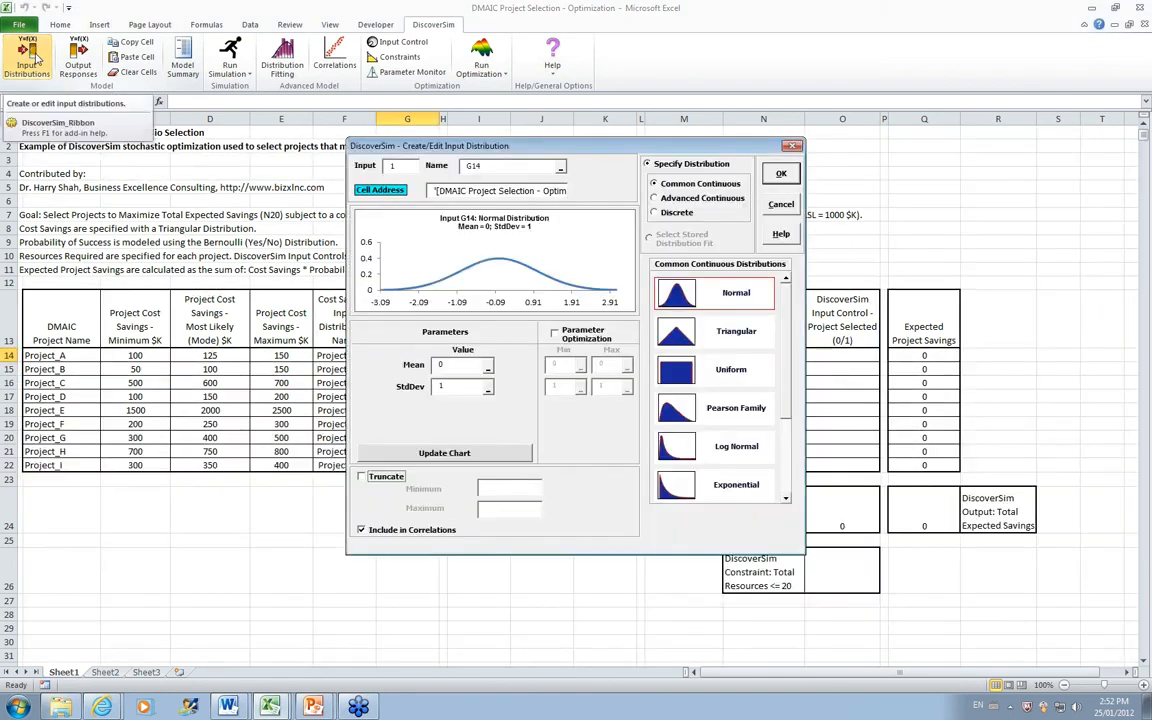
drag(560, 146, 817, 154)
click(957, 342)
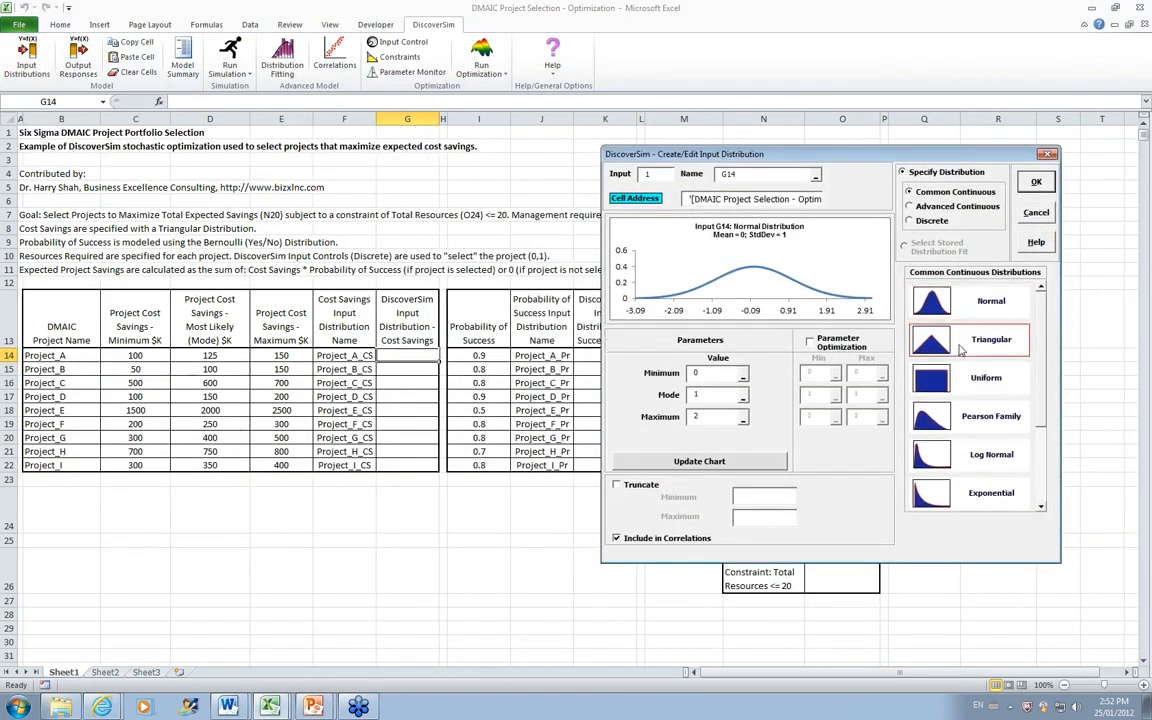
Link the Triangular distribution's Minimum to cell C14, Mode to D14 and Maximum to E14.
click(742, 373)
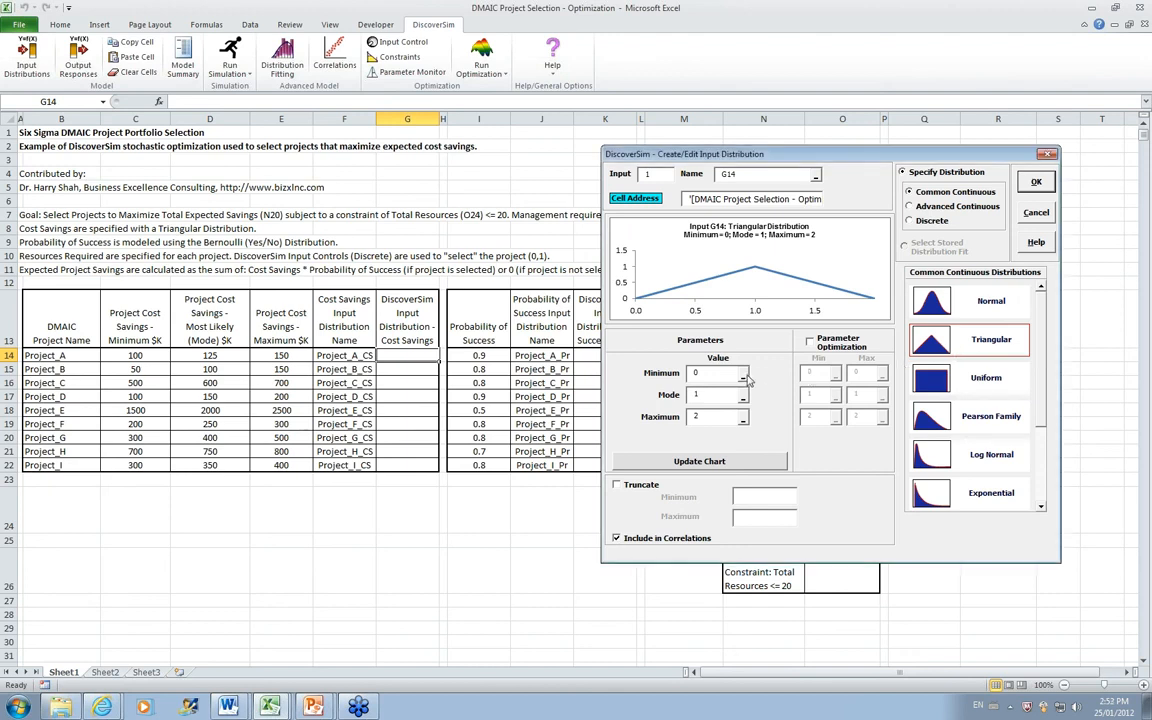
click(135, 355)
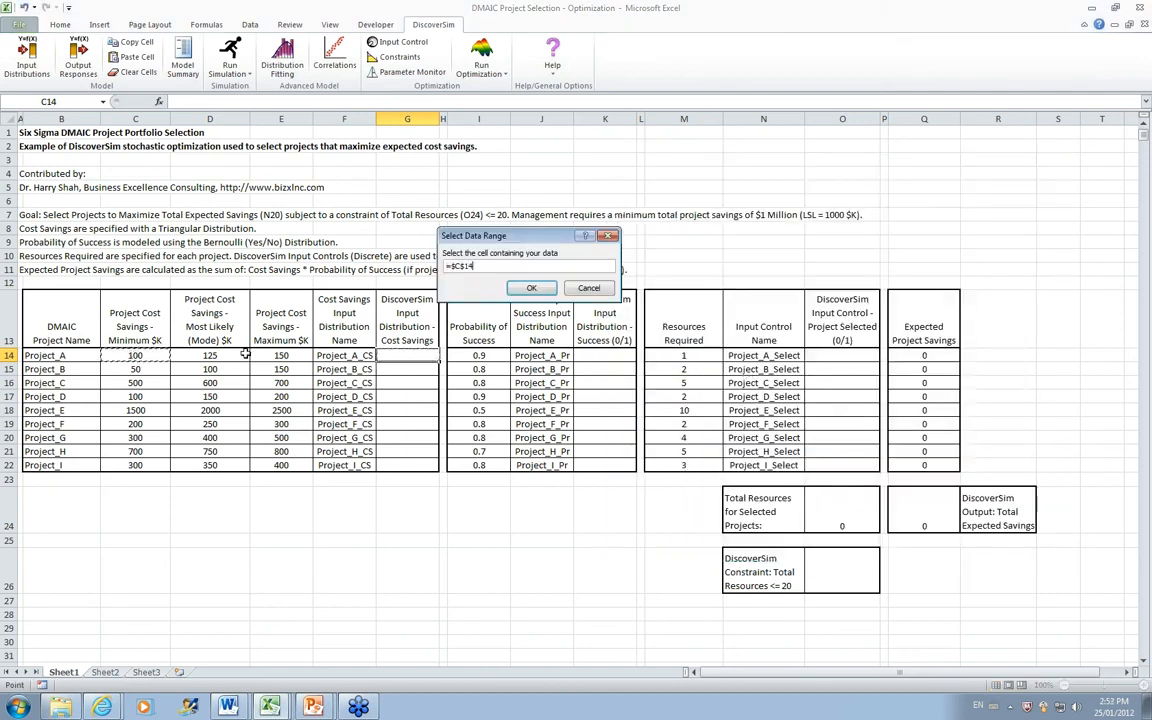
click(531, 288)
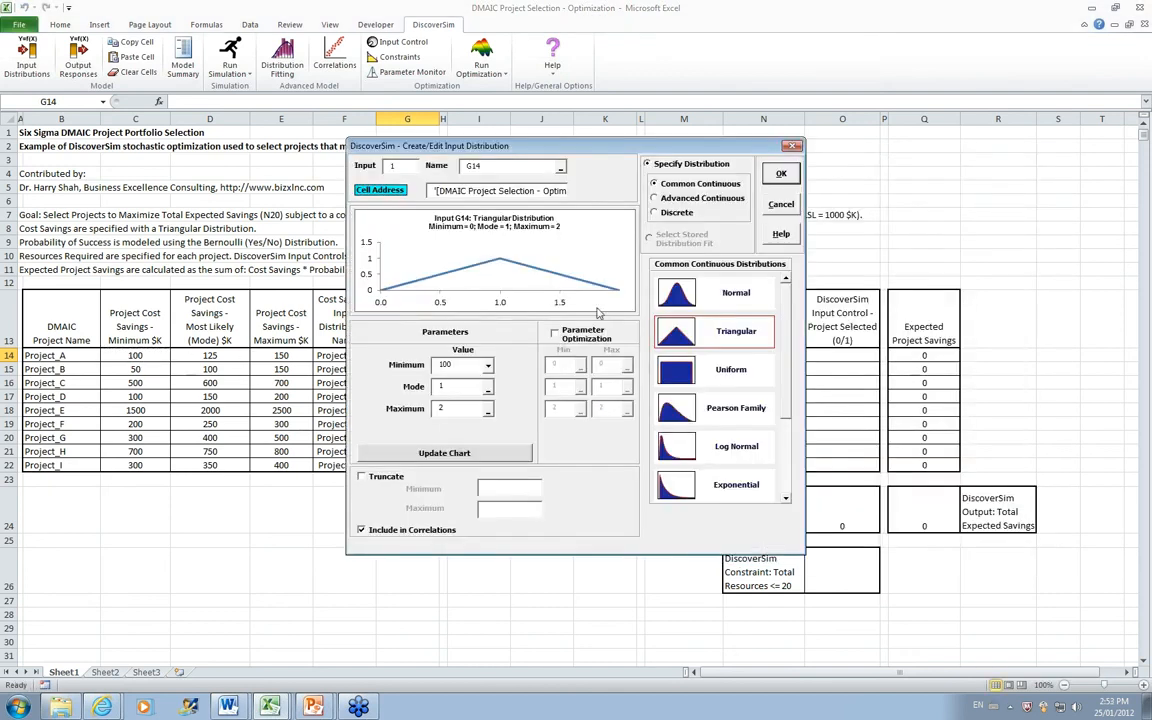
click(488, 392)
click(210, 356)
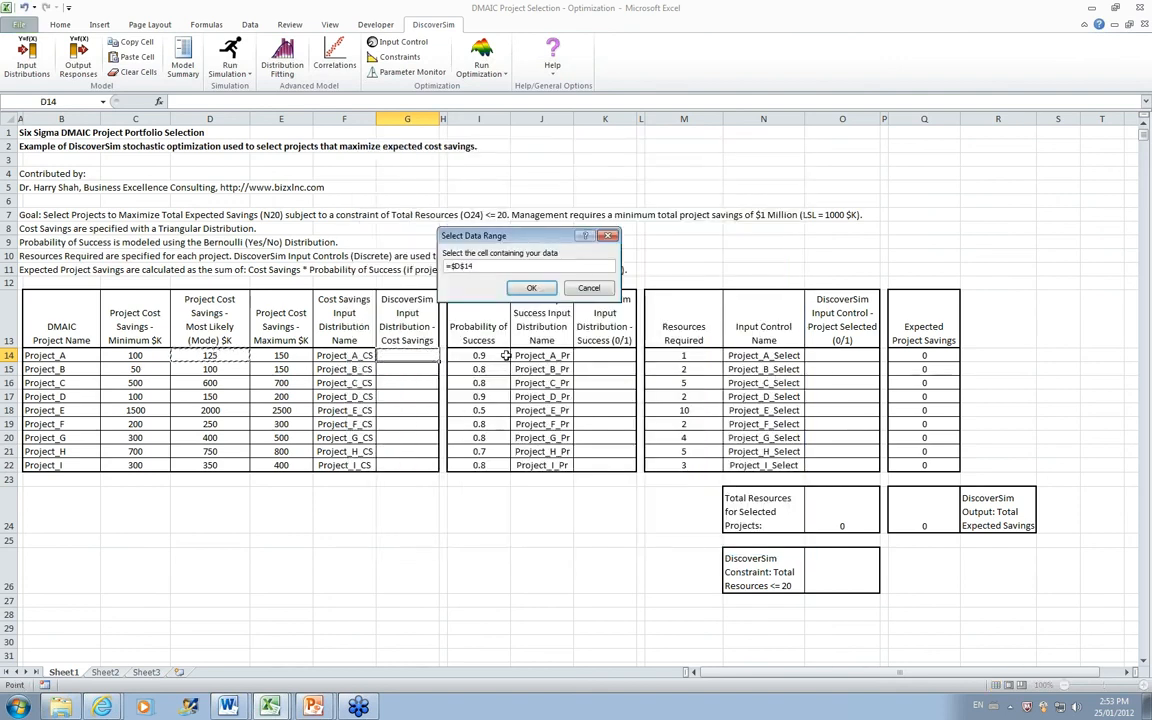
click(531, 288)
click(442, 370)
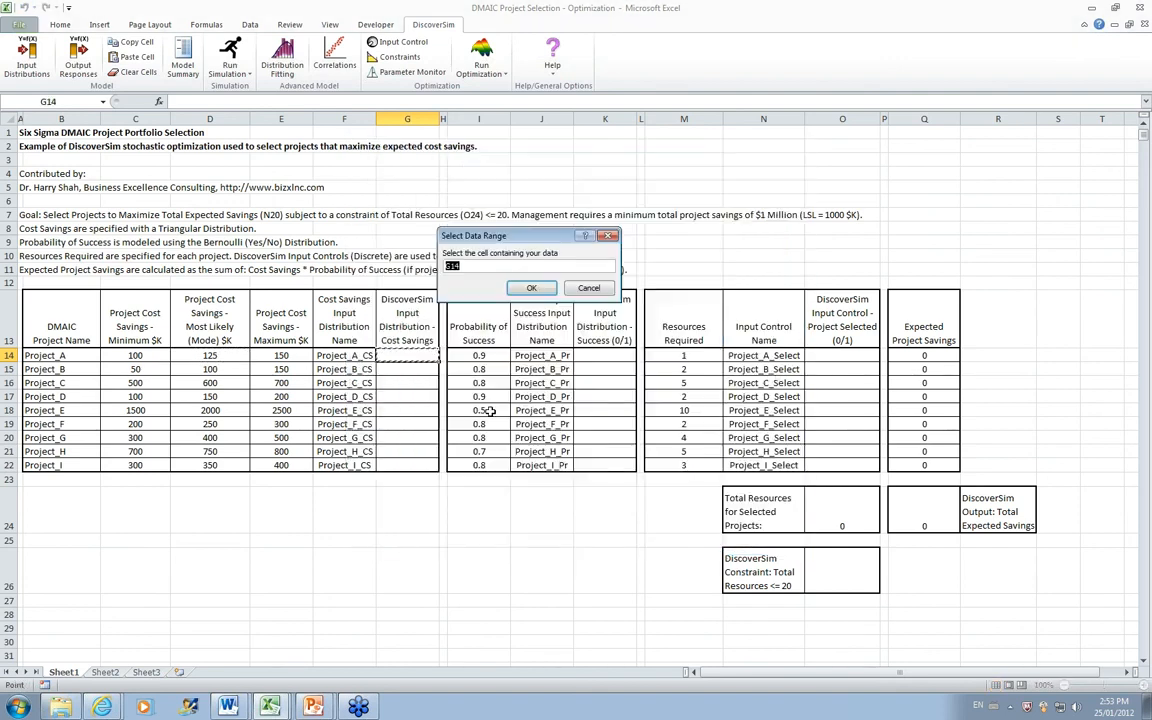
click(293, 356)
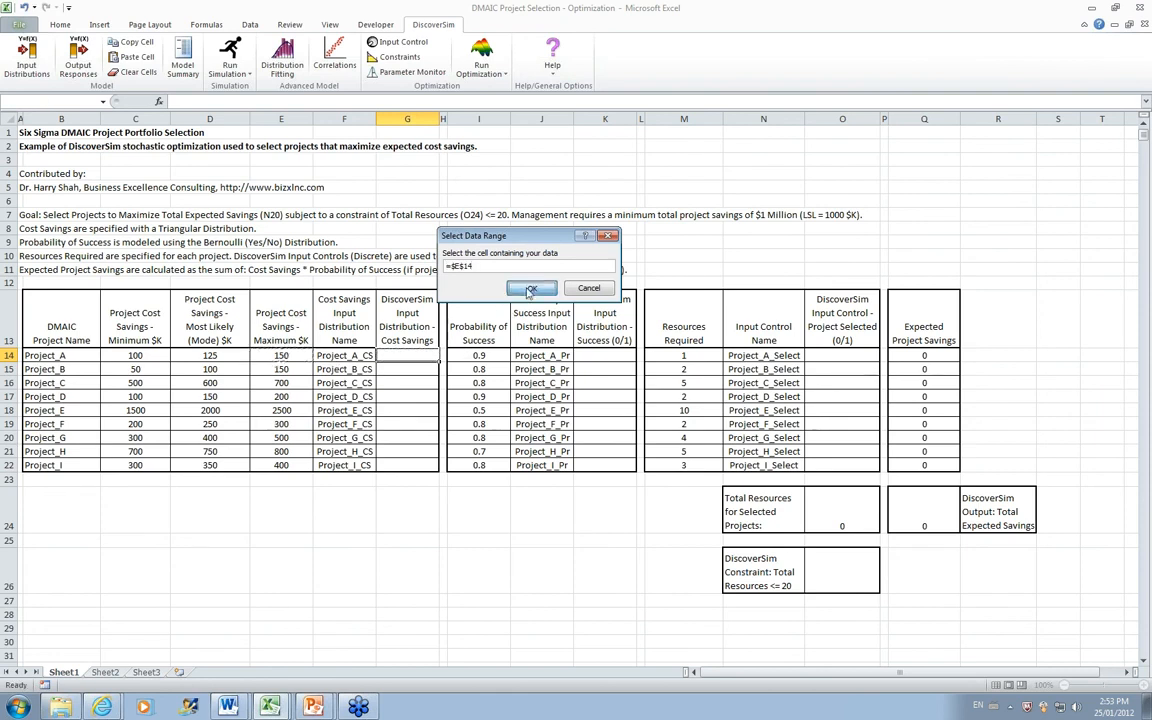
click(531, 288)
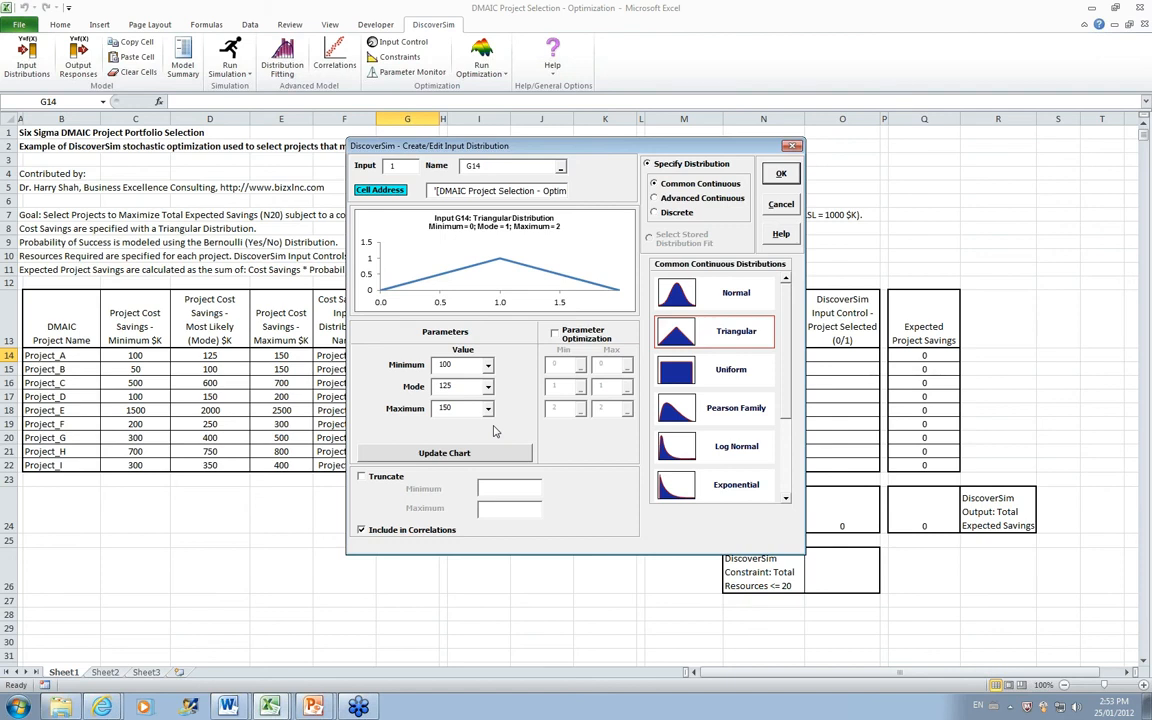
Take the input name from cell B14, update the distribution chart and save the input distribution in G14.
click(562, 167)
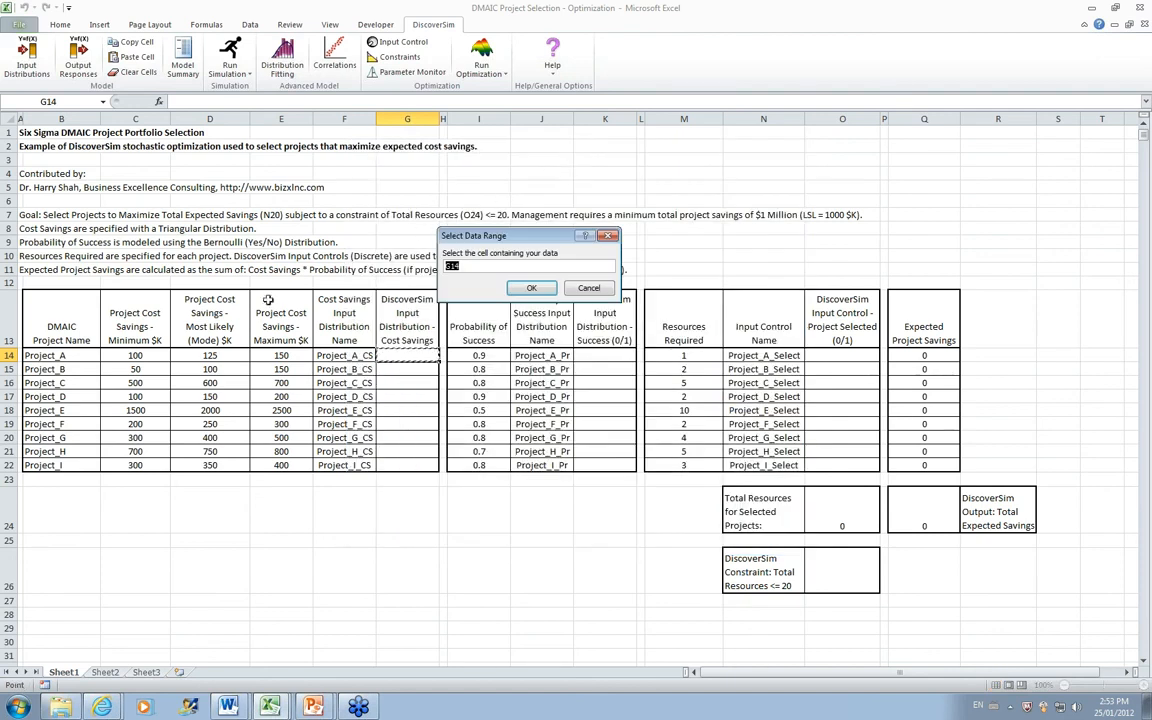
click(44, 355)
click(531, 287)
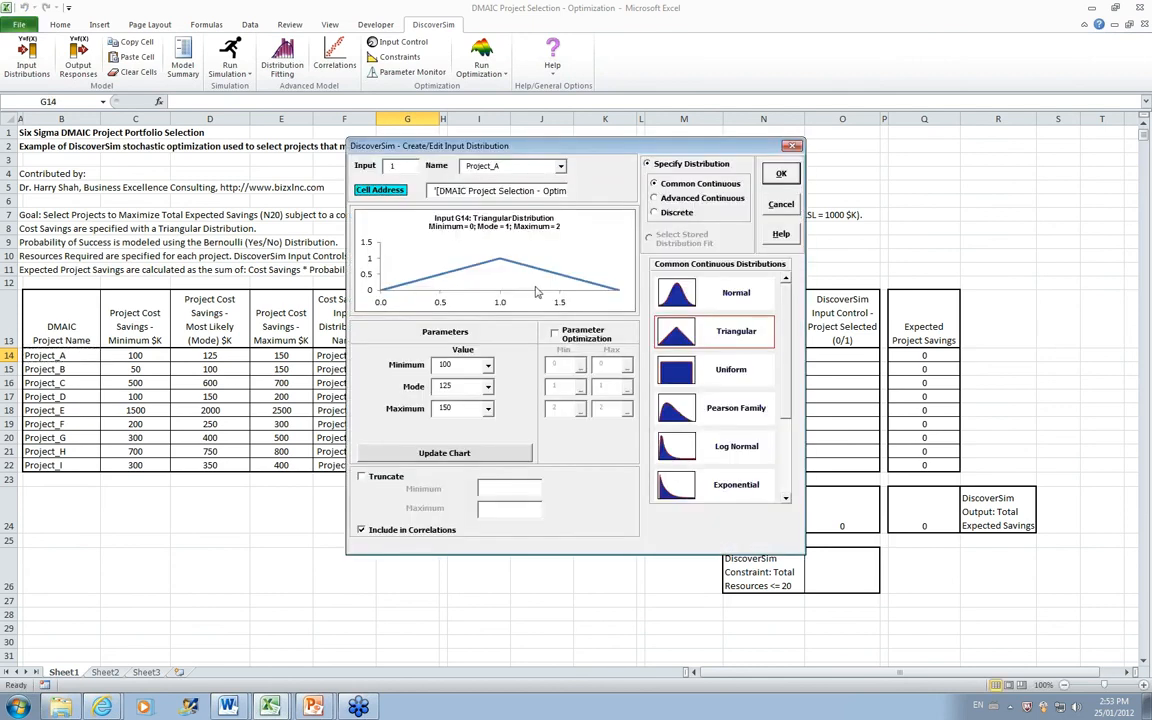
click(495, 456)
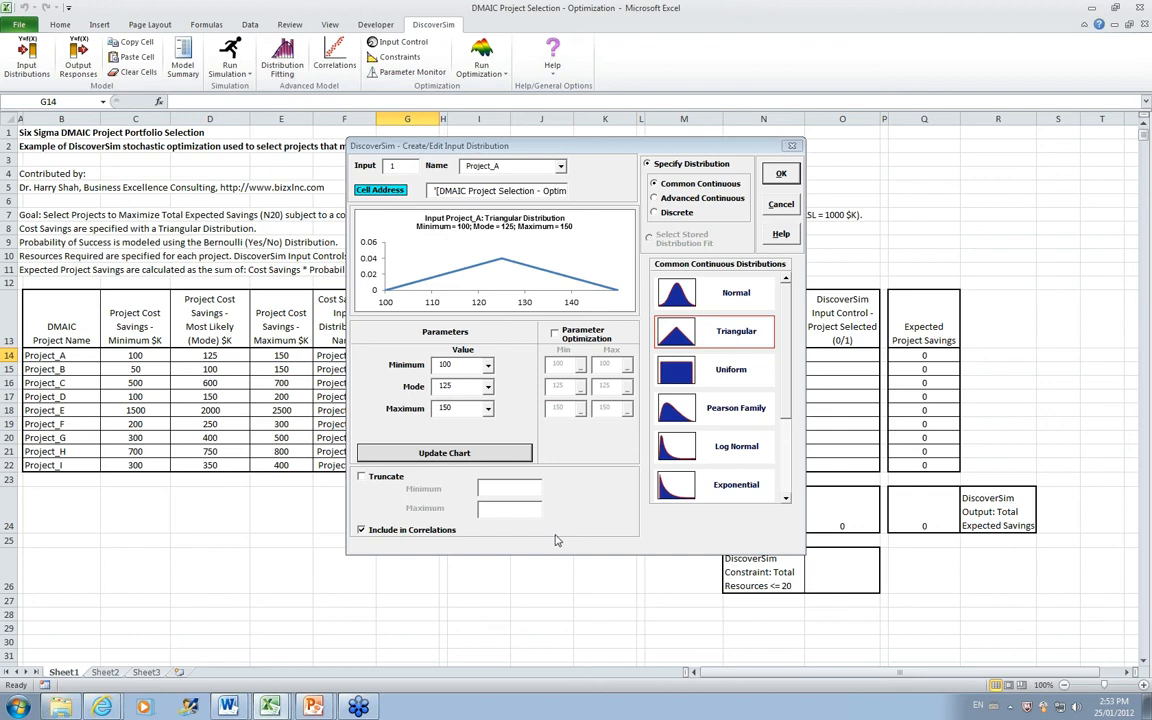
click(781, 175)
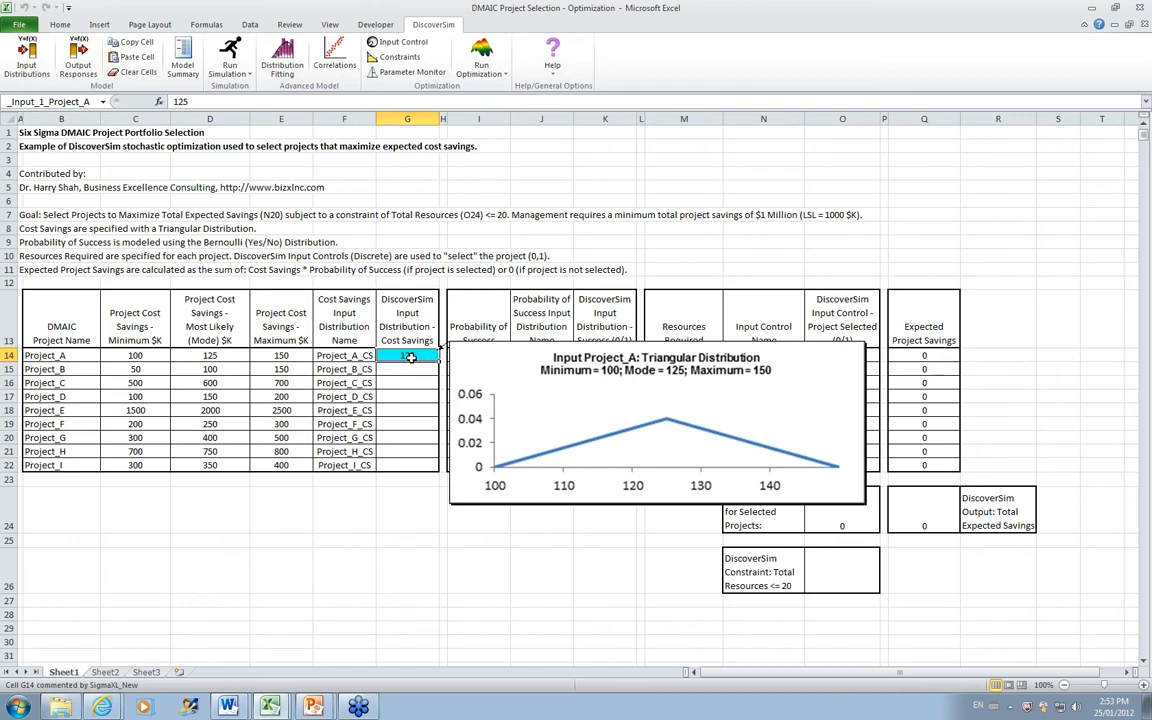
Copy G14's DiscoverSim input distribution to G15:G22 and check the pasted distributions for several projects.
click(124, 45)
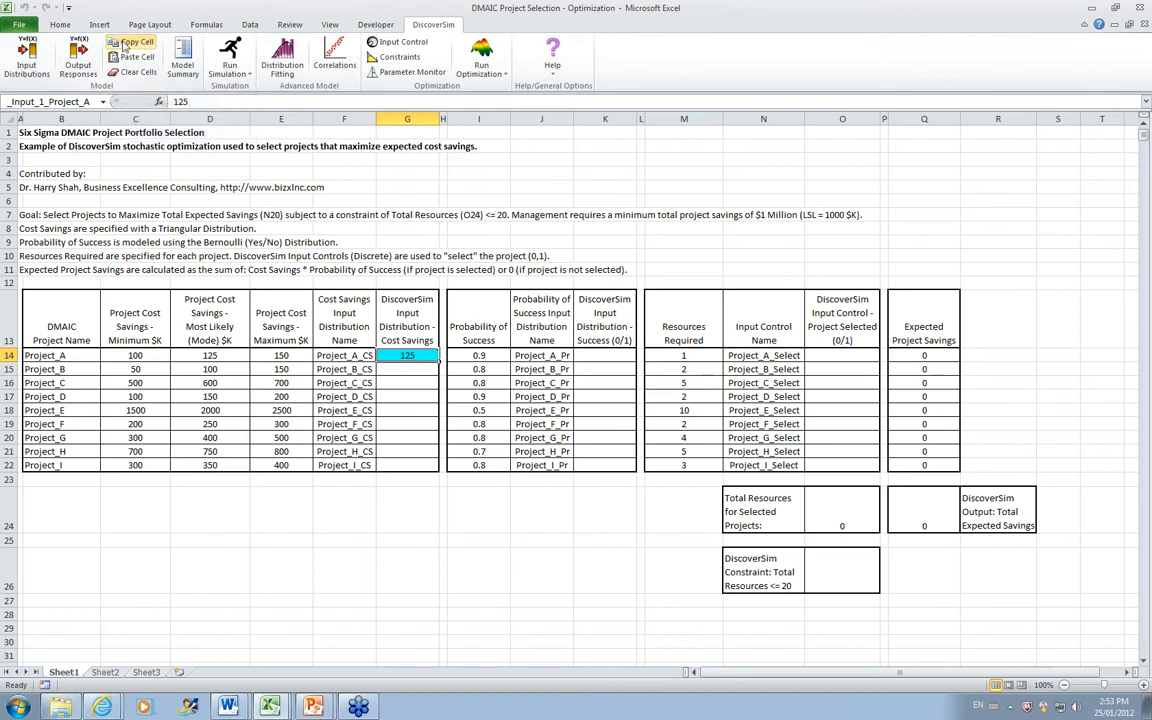
click(407, 369)
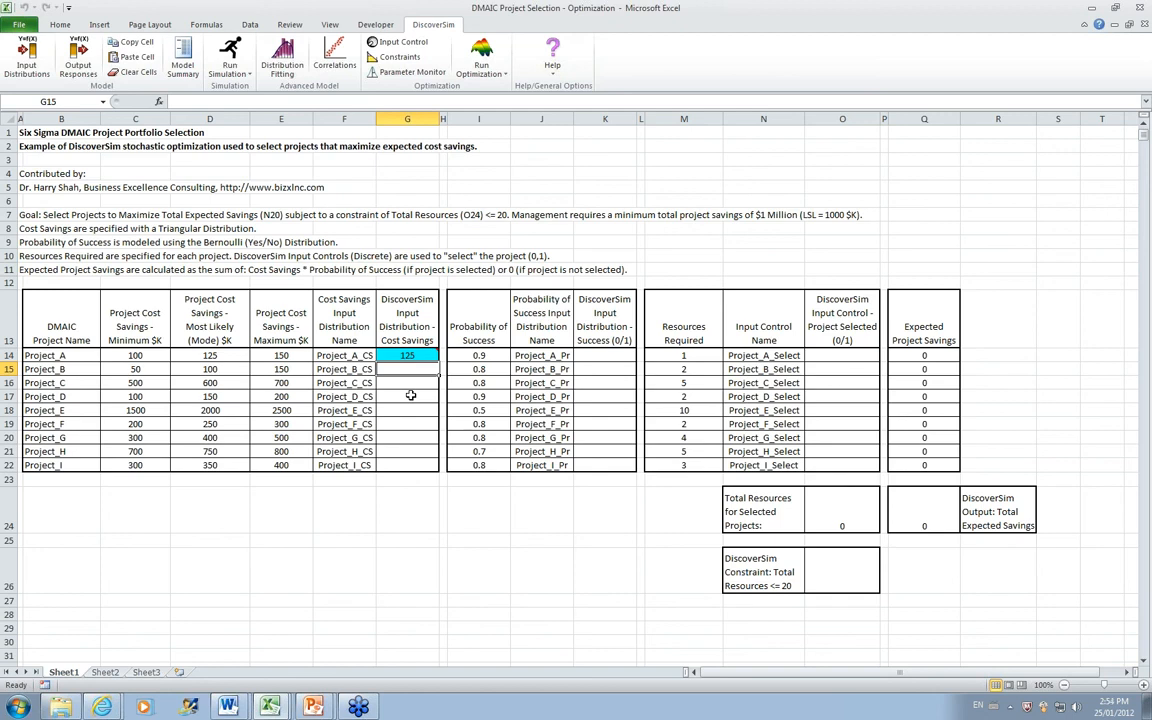
key(shift+Down)
key(shift+Down)
key(shift+Down)
key(shift+Down)
key(shift+Down)
key(shift+Down)
key(shift+Down)
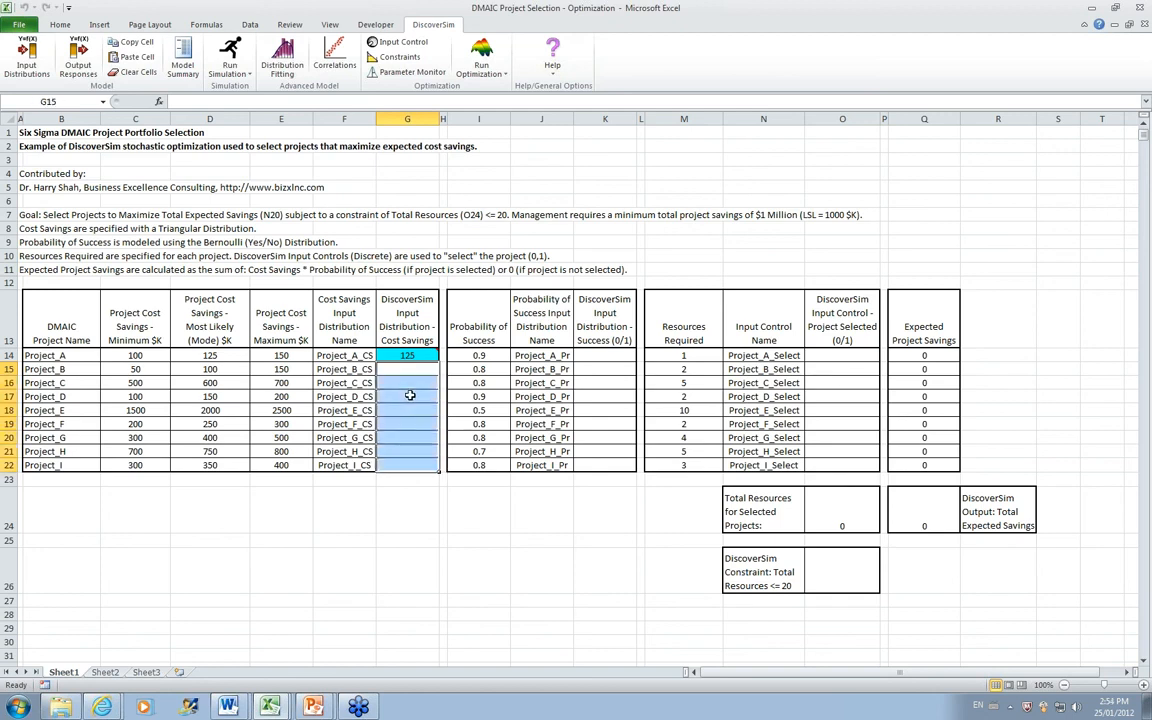
click(127, 58)
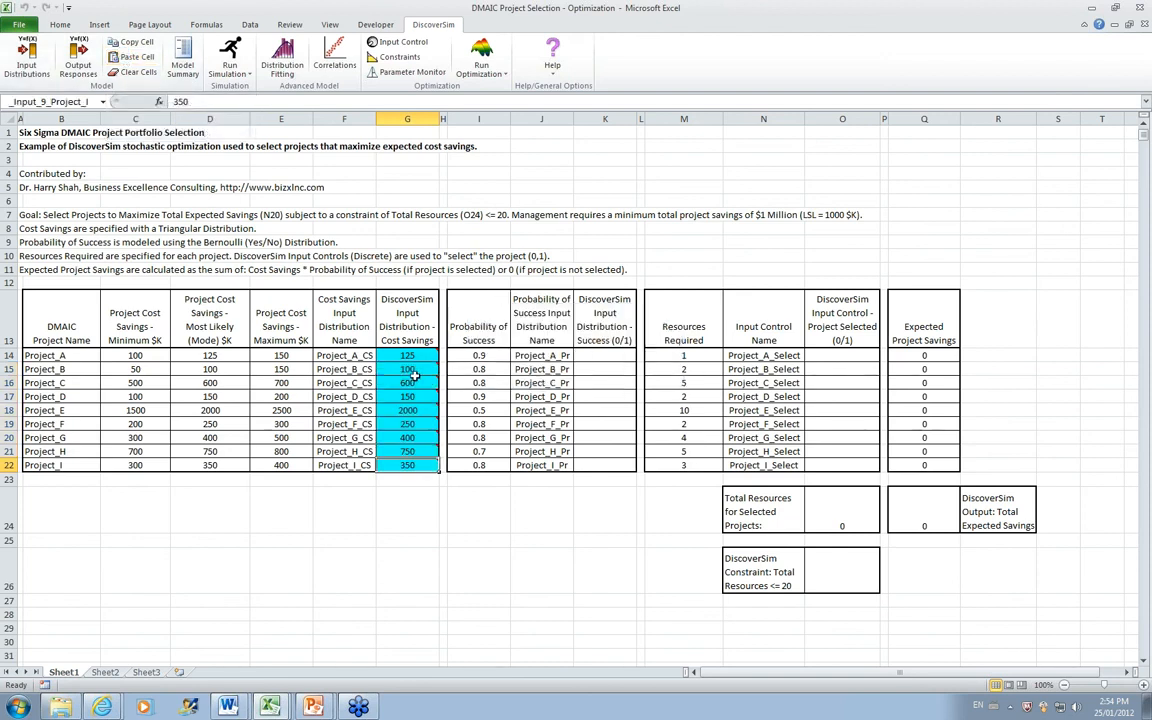
mouse_move(413, 371)
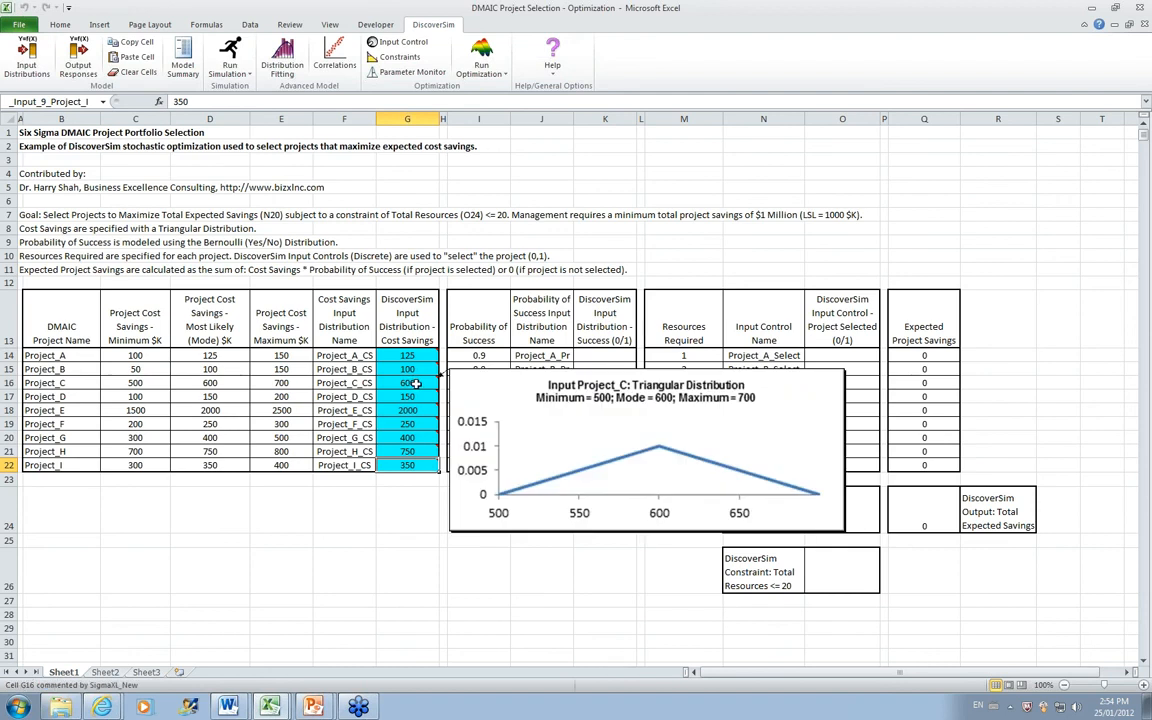
mouse_move(420, 413)
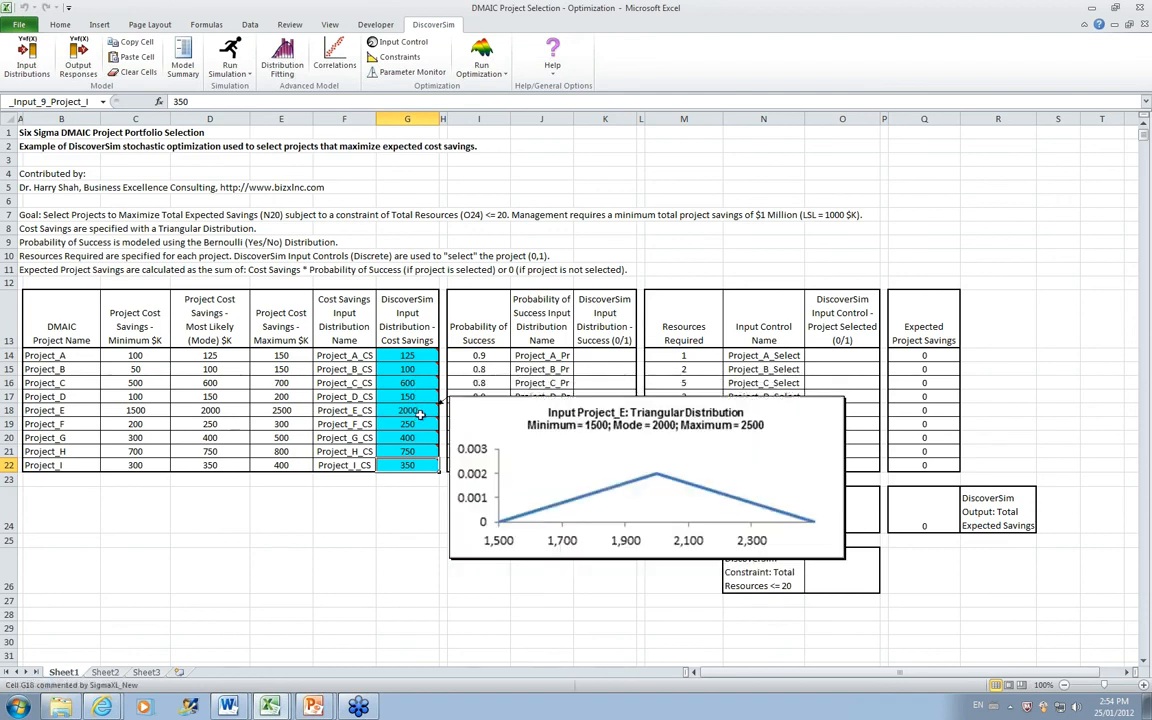
mouse_move(421, 466)
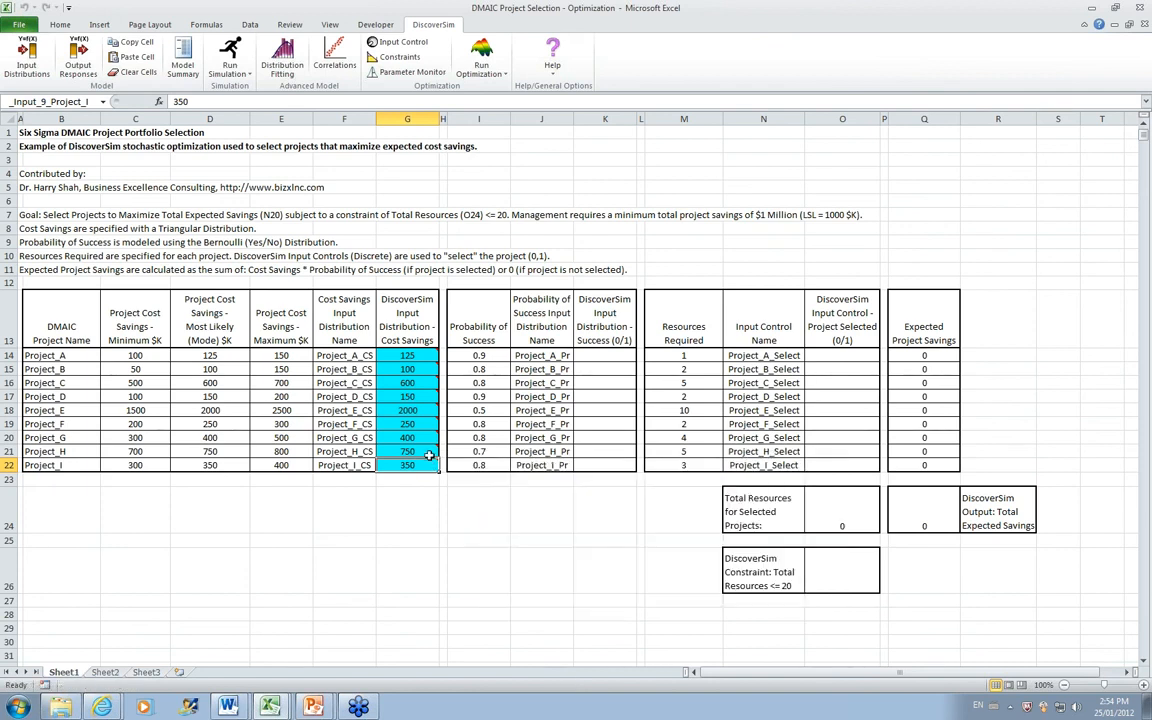
Start a discrete Bernoulli input distribution in K14, link Event Probability to cell I14 and update the chart.
click(611, 356)
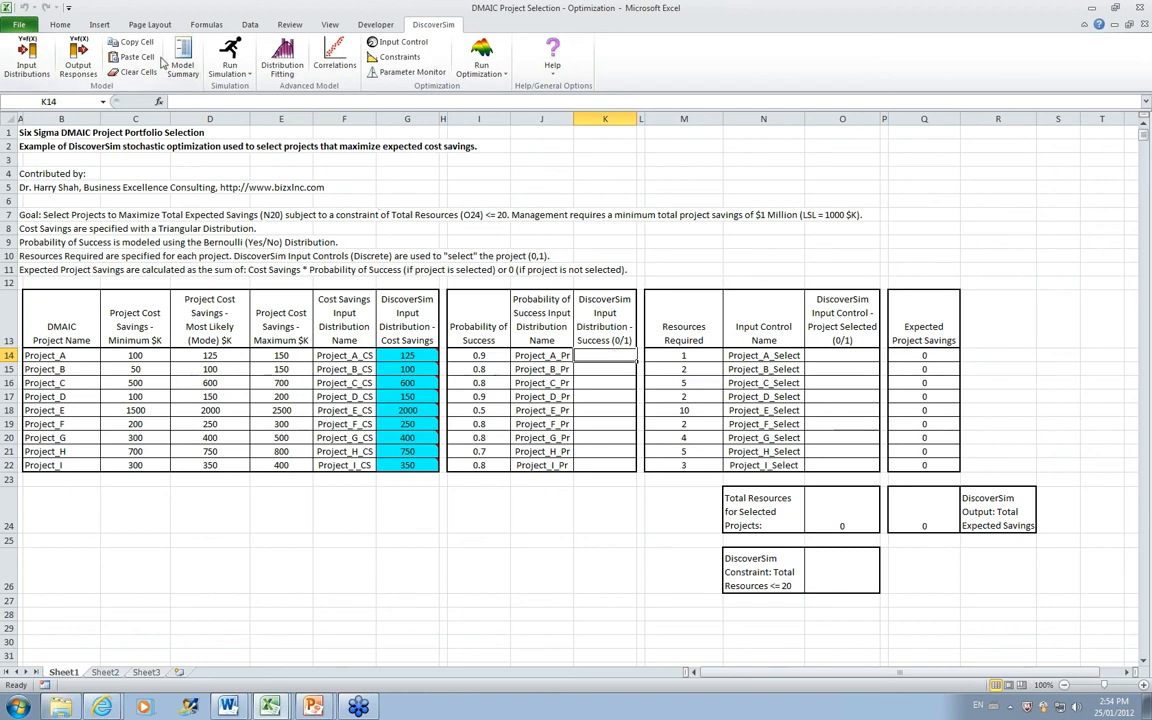
click(26, 58)
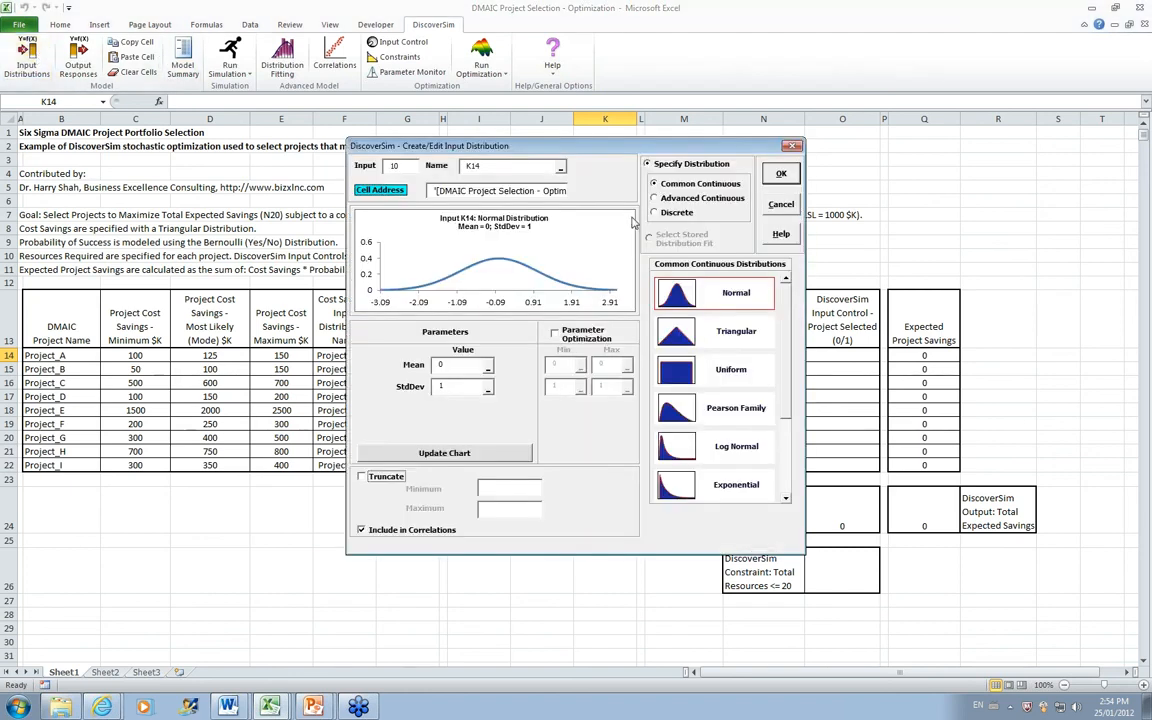
click(665, 214)
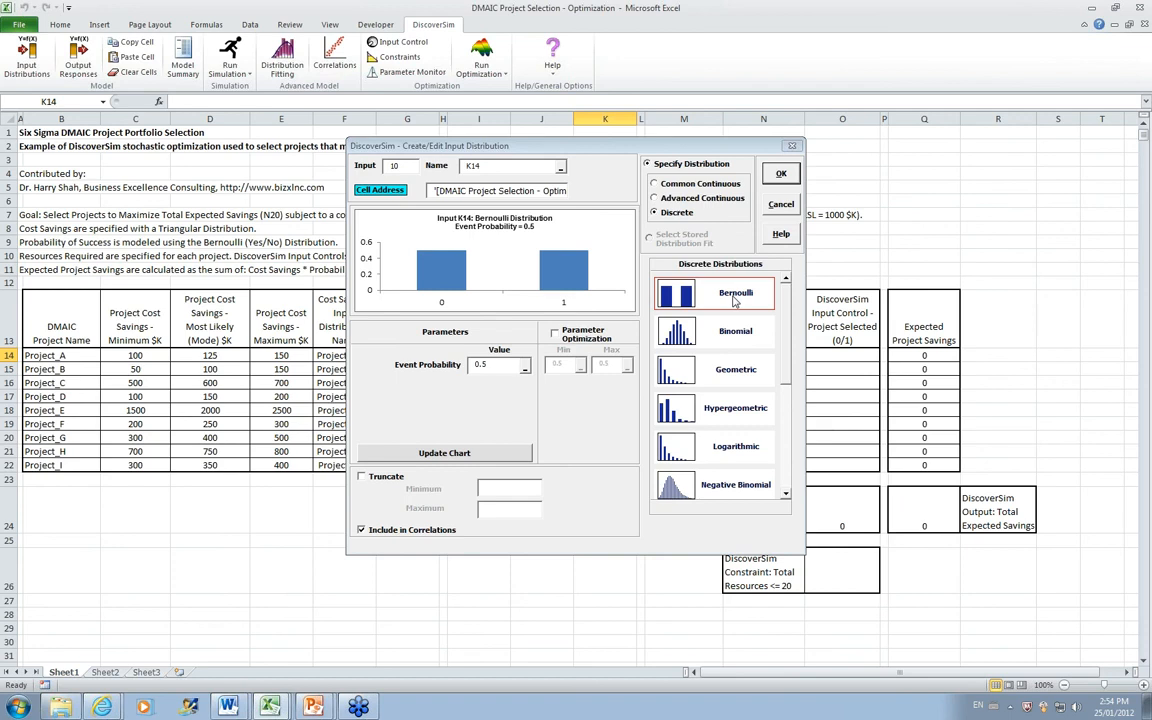
drag(577, 148, 872, 127)
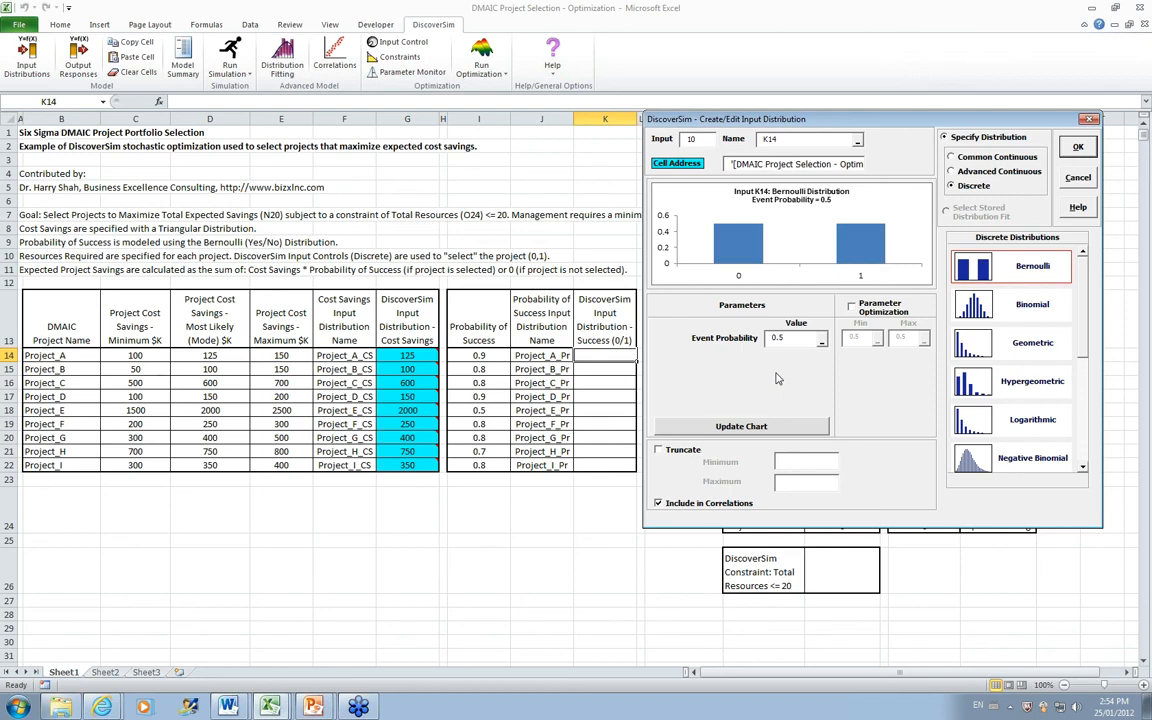
click(822, 341)
click(460, 354)
click(547, 289)
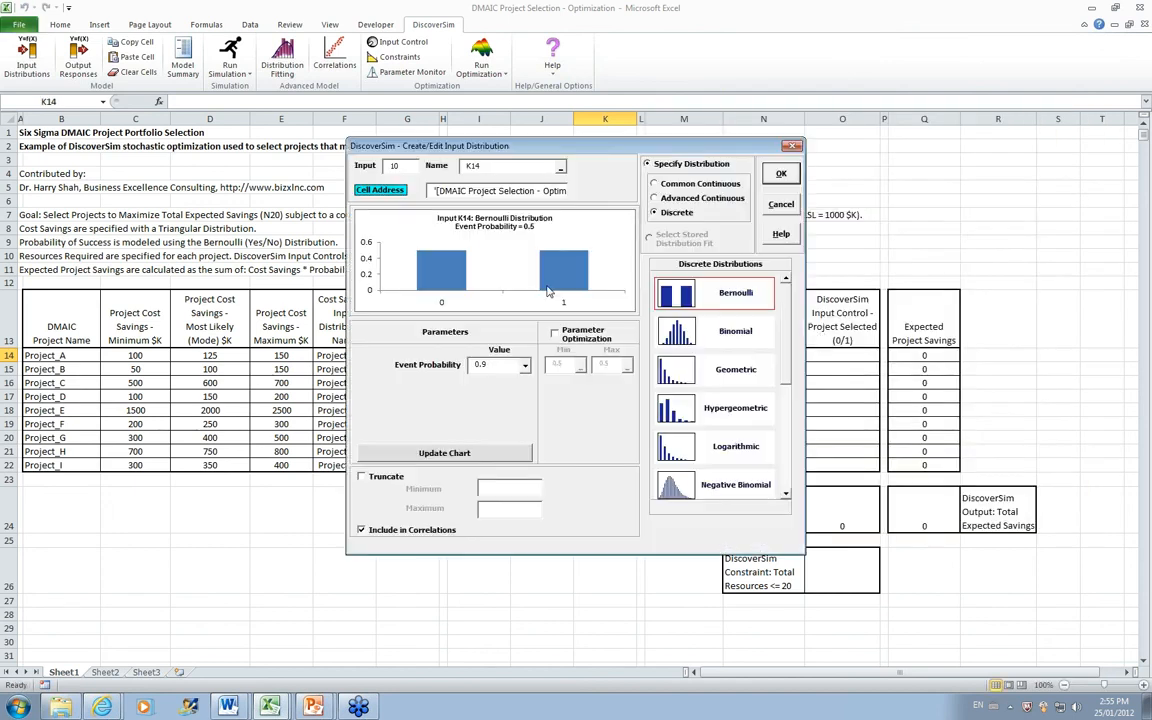
click(451, 455)
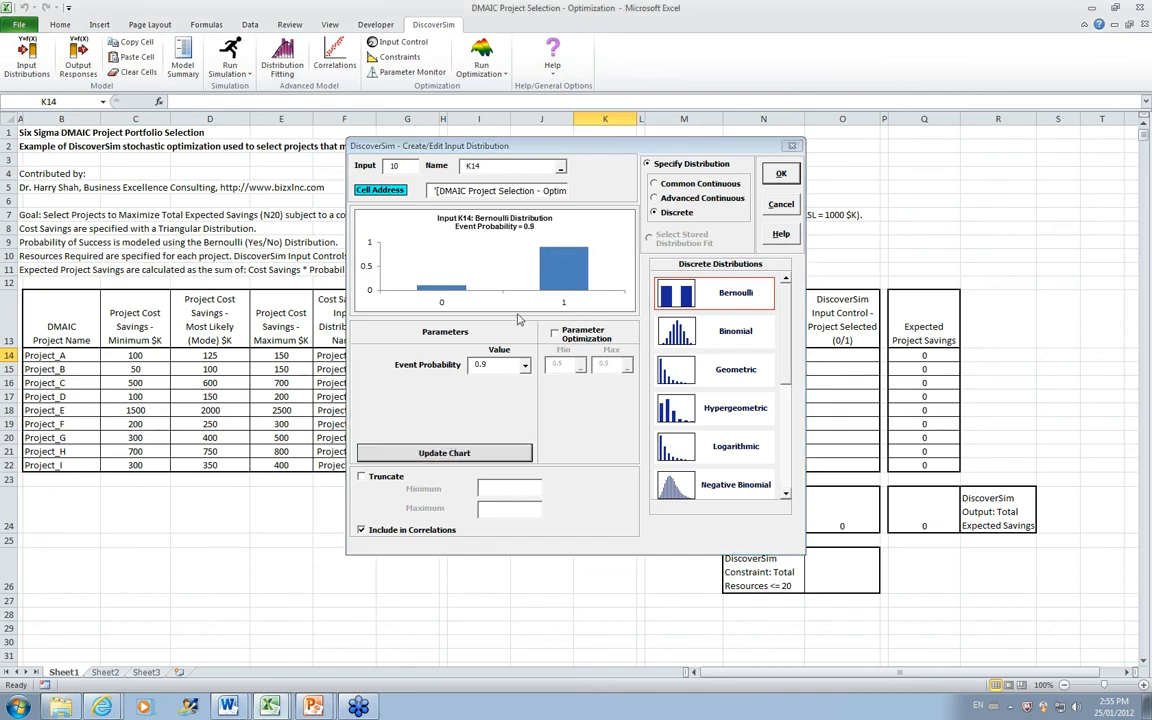
Take the Bernoulli input's name from cell J14, save the distribution and check its chart on K14.
click(562, 168)
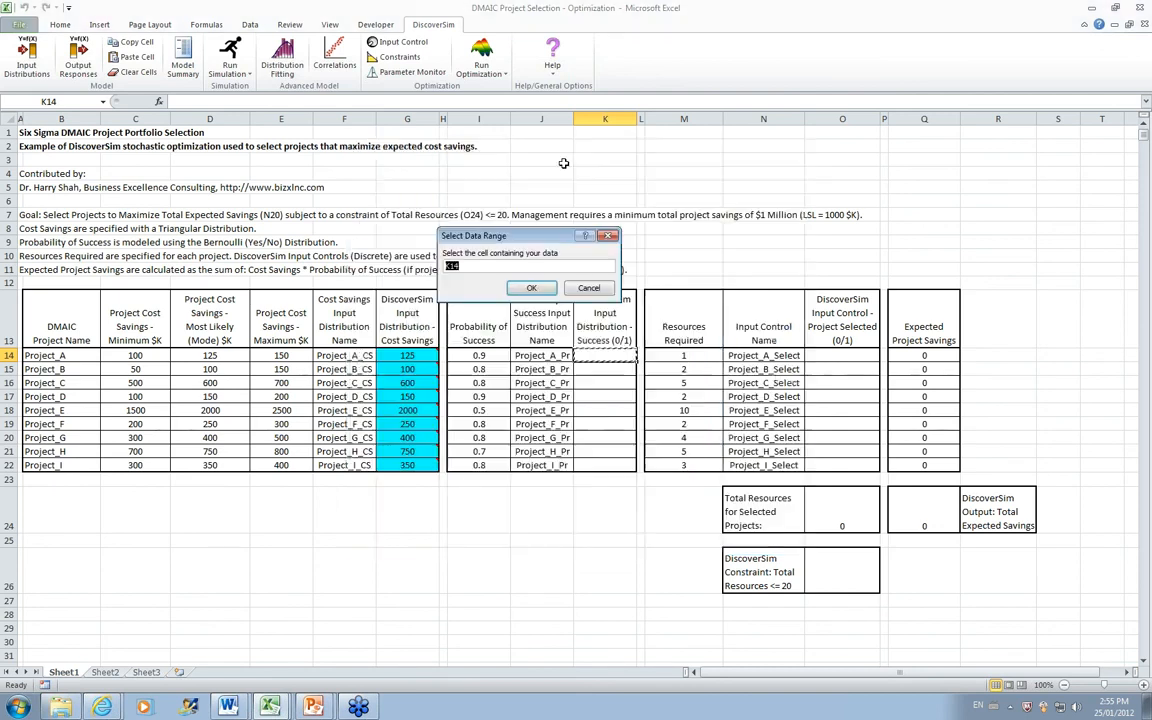
click(541, 356)
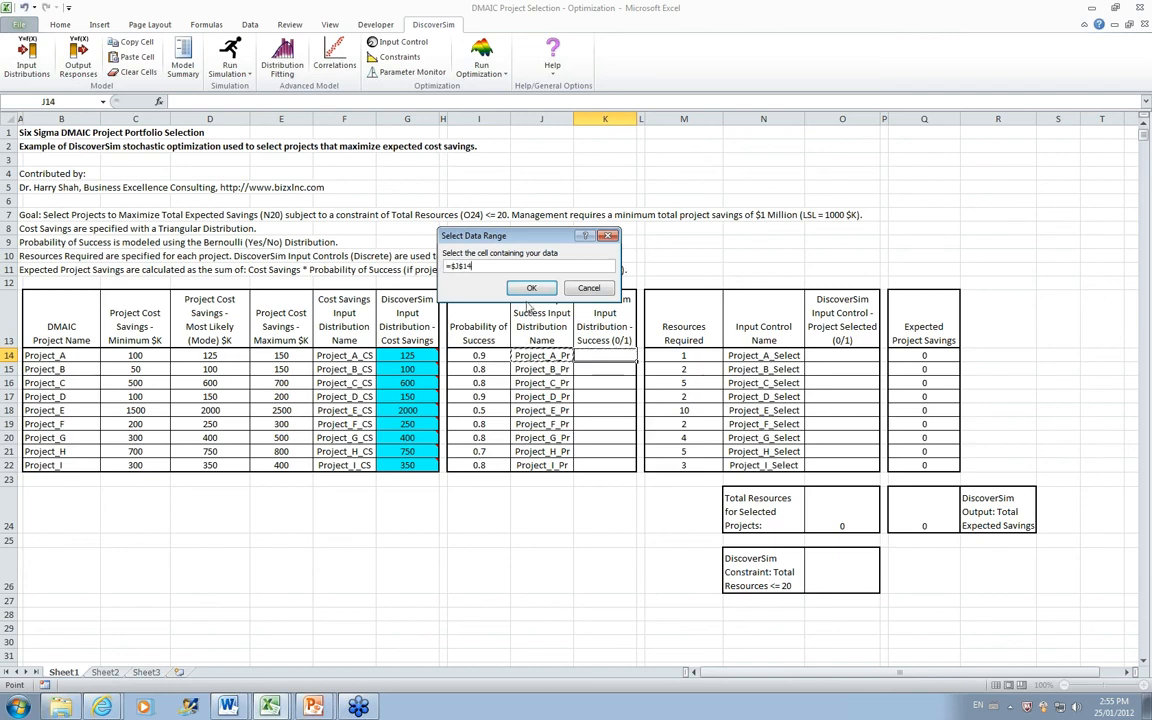
click(530, 289)
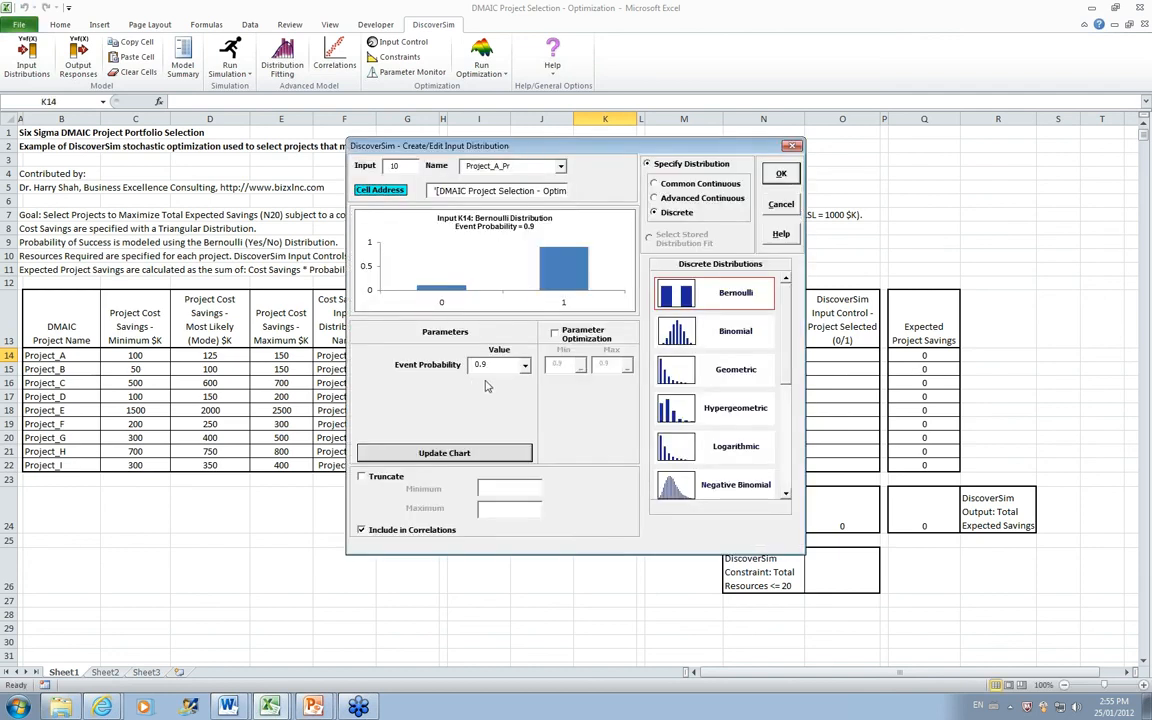
click(782, 174)
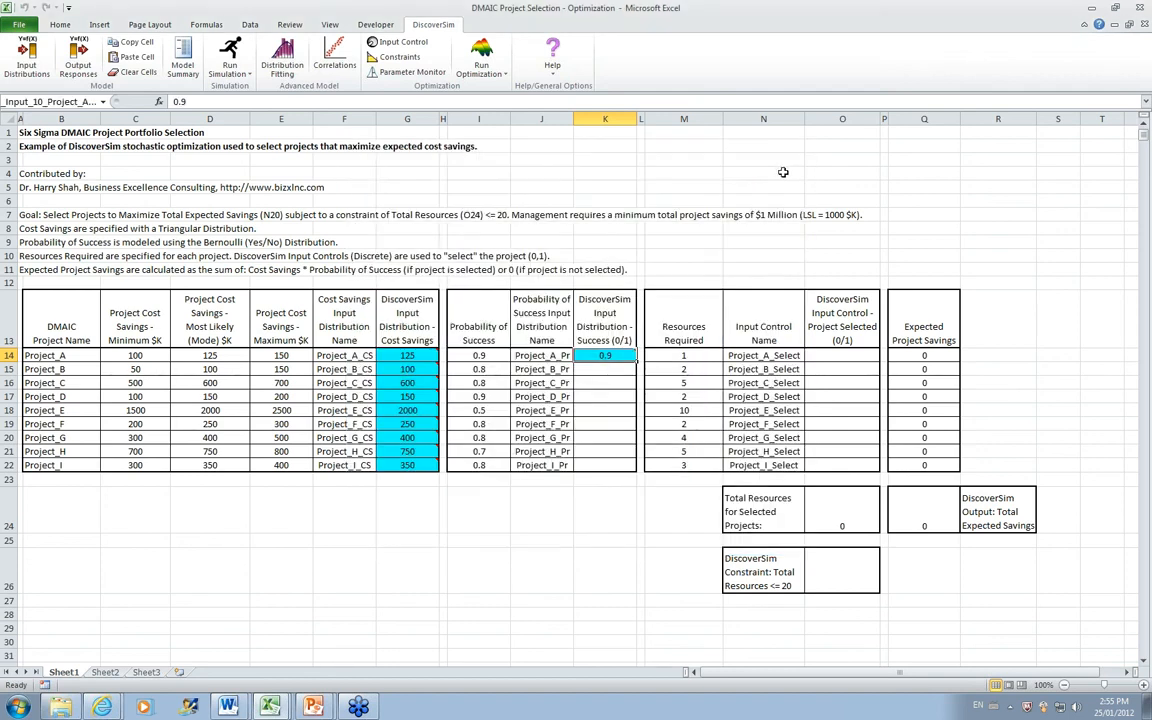
mouse_move(625, 353)
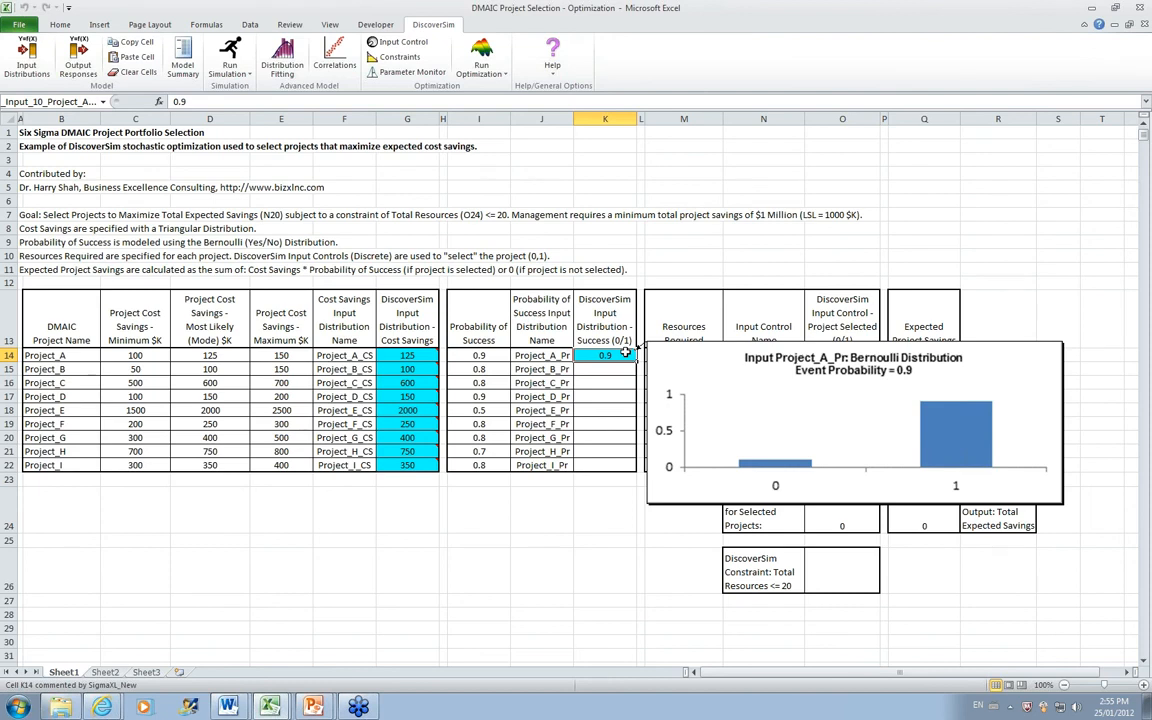
Copy K14's DiscoverSim Bernoulli input distribution to K15:K22.
click(120, 43)
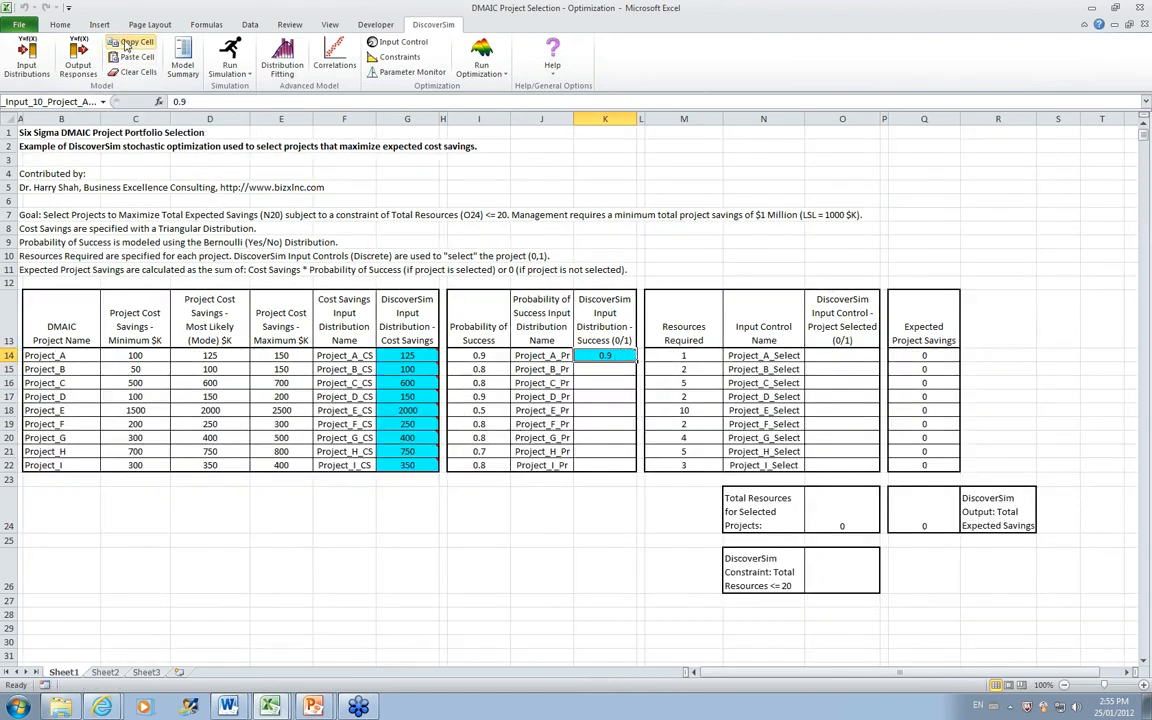
click(605, 372)
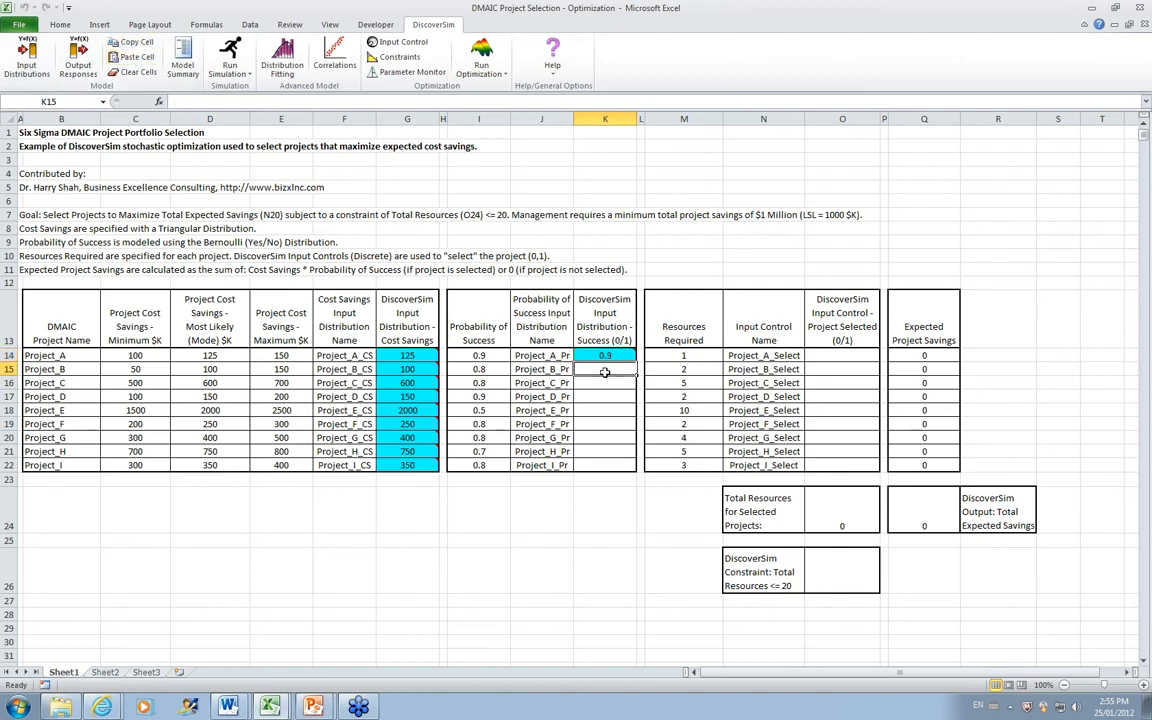
key(shift+Down)
key(shift+Down)
key(shift+Down)
key(shift+Down)
key(shift+Down)
key(shift+Down)
key(shift+Down)
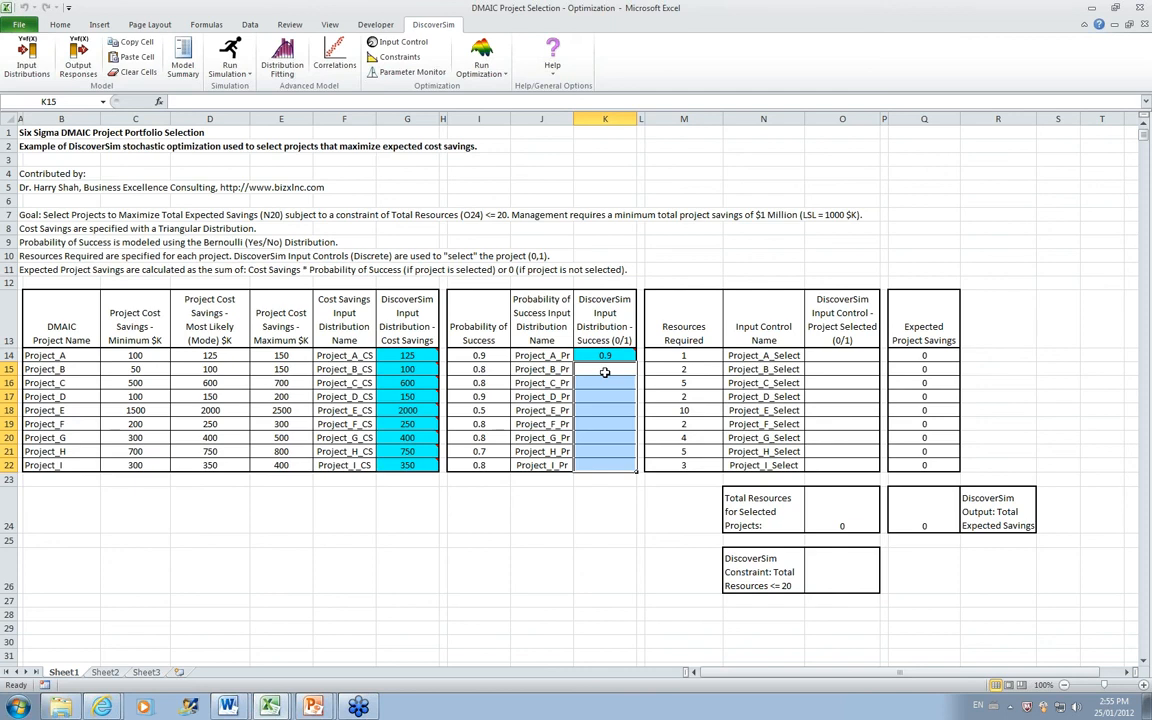
click(133, 57)
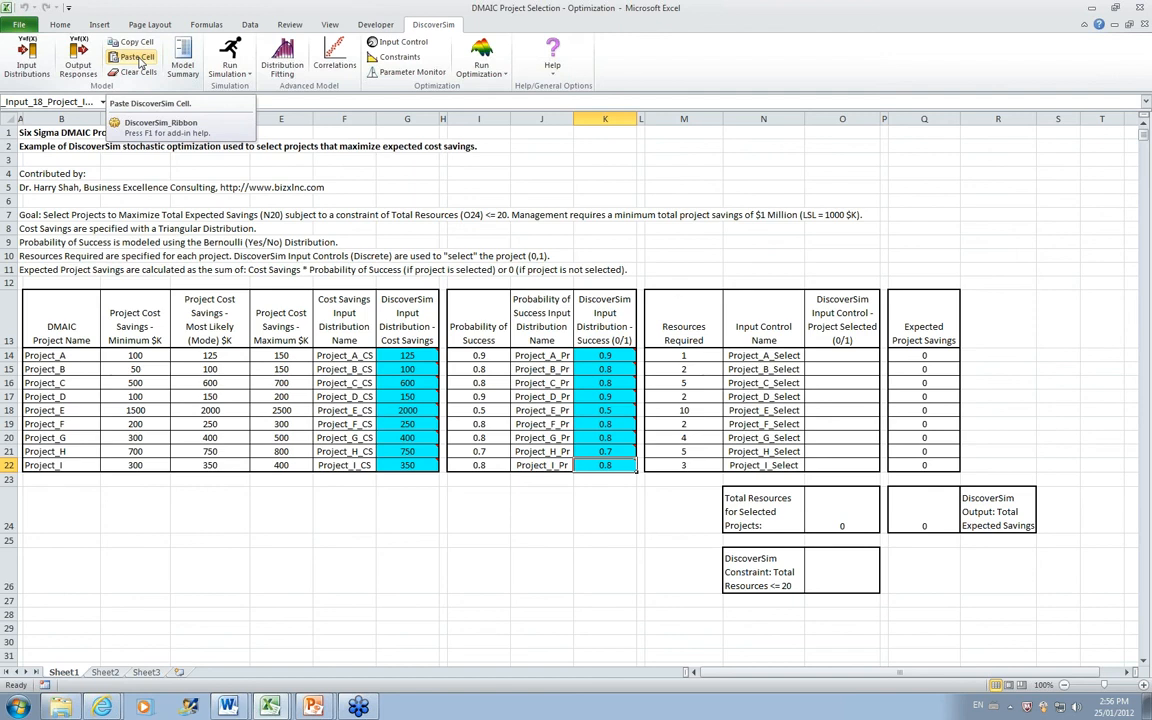
click(140, 62)
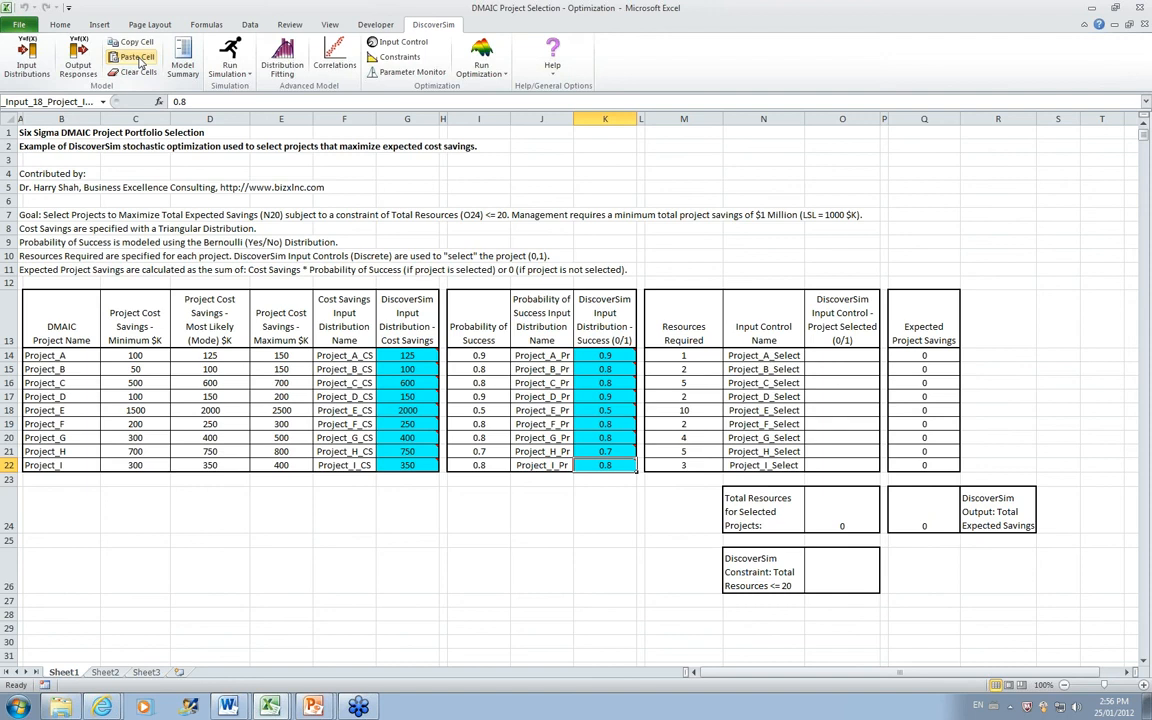
Start an optimization input control in O14 and take its name from cell N14.
click(842, 355)
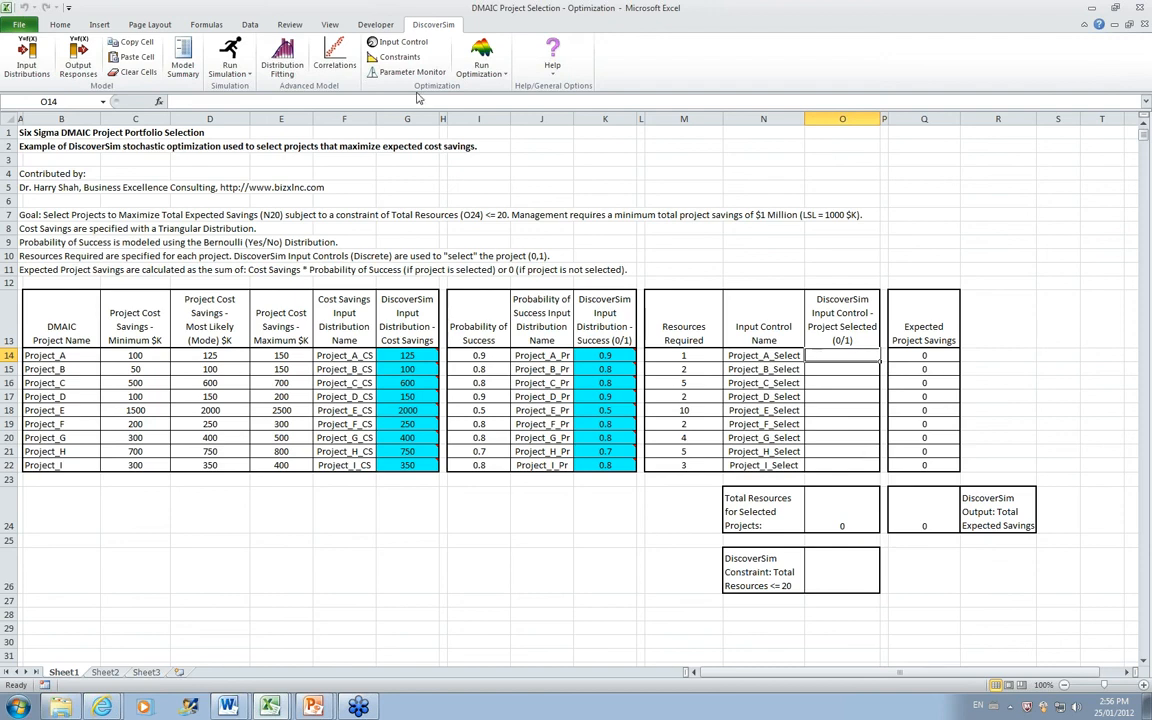
click(402, 44)
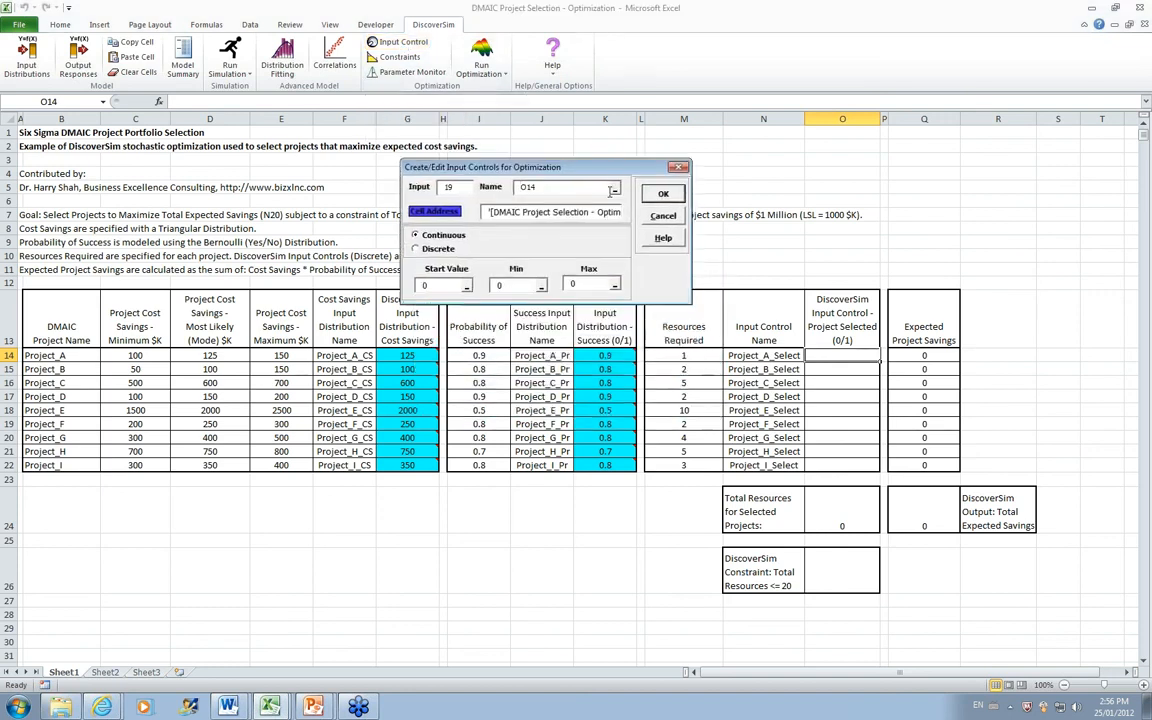
click(614, 190)
click(752, 356)
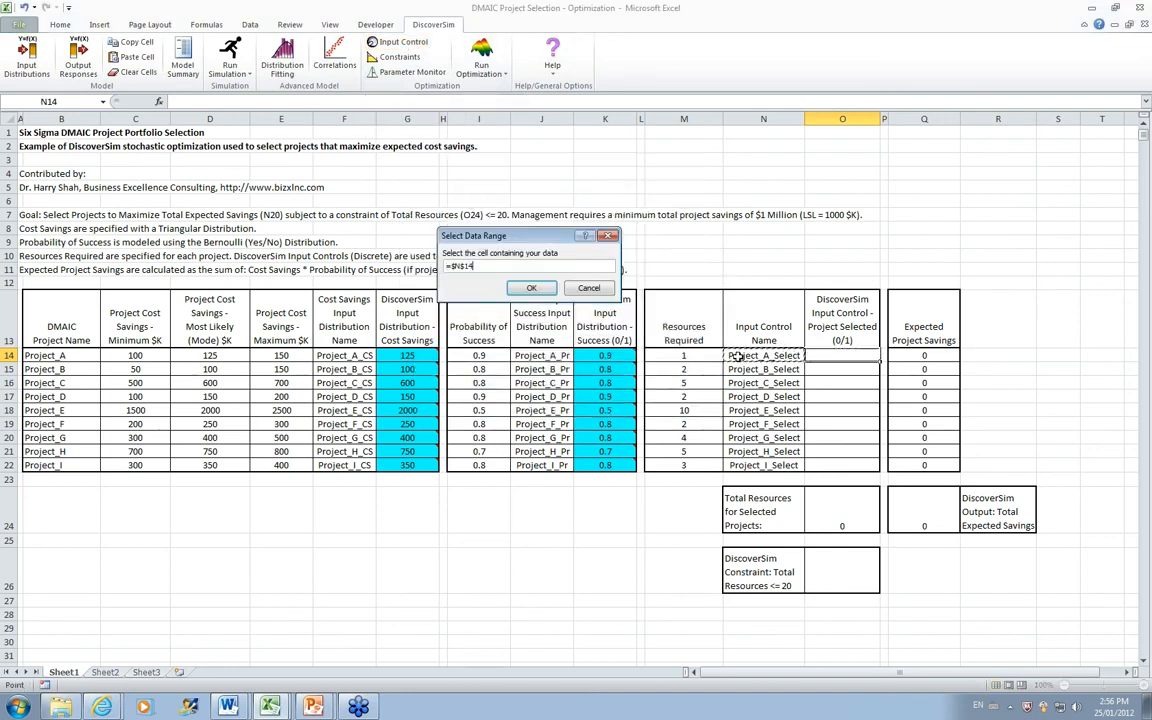
click(531, 288)
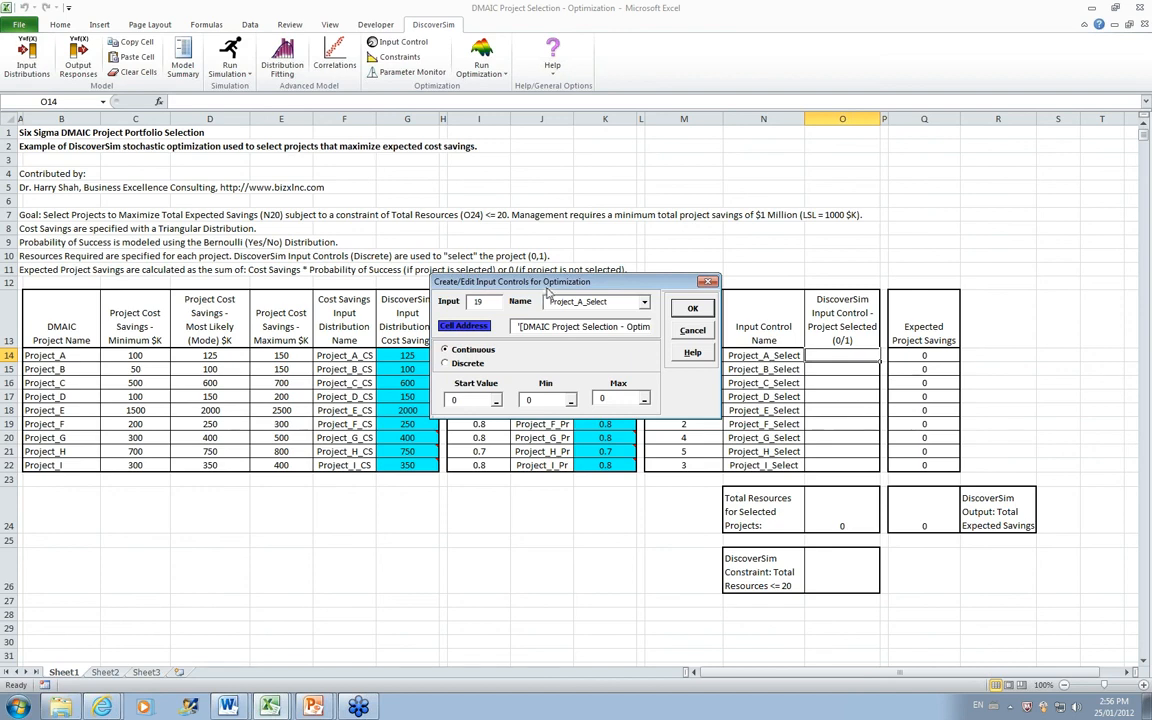
drag(527, 204, 514, 150)
Make the O14 input control discrete with a maximum of 1 and save it.
click(412, 227)
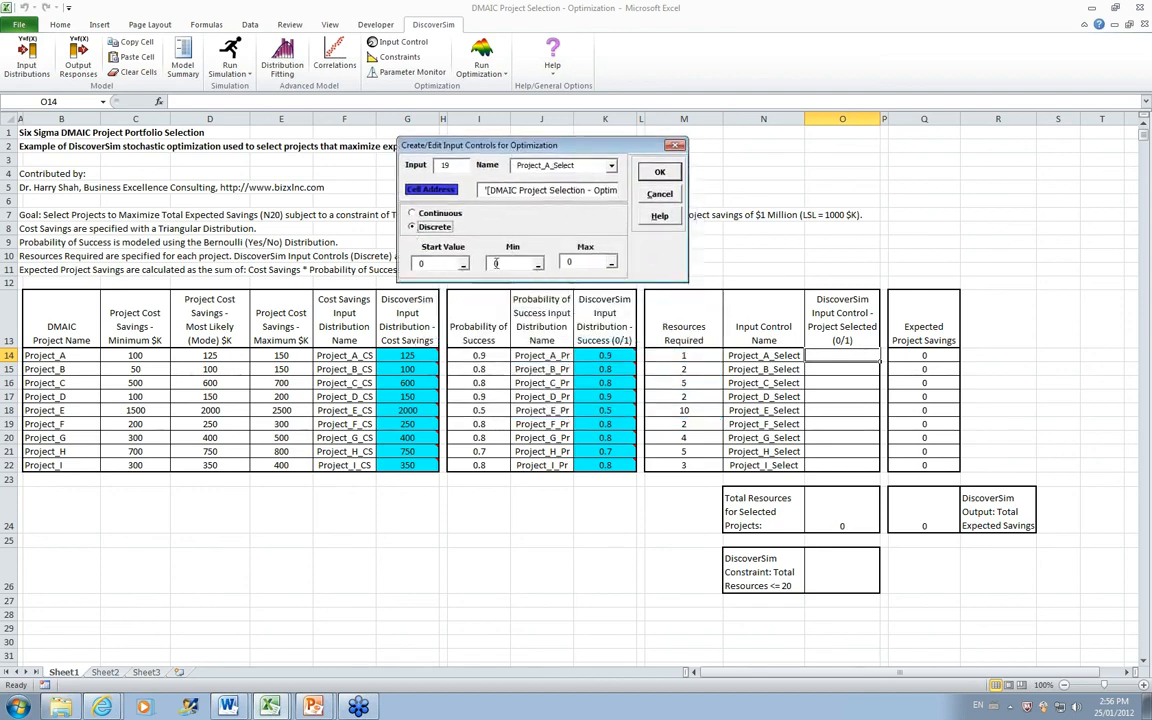
click(578, 264)
key(BackSpace)
text(1)
click(660, 174)
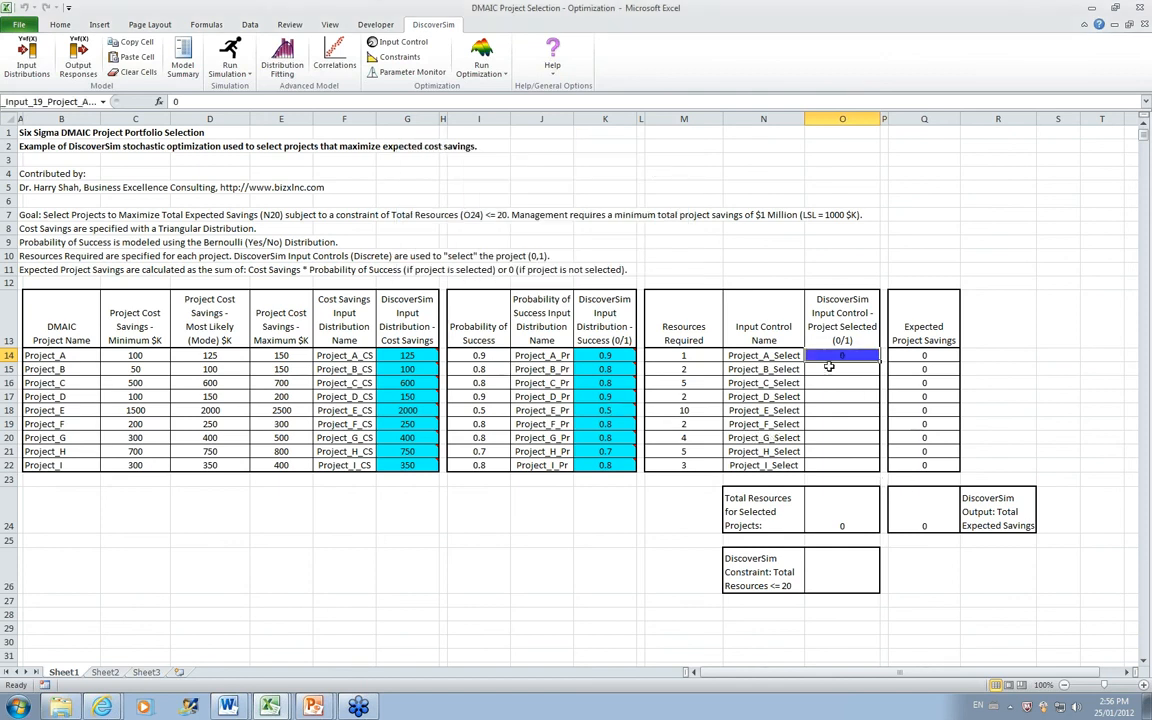
Copy O14's DiscoverSim input control to O15:O22.
click(130, 40)
click(860, 367)
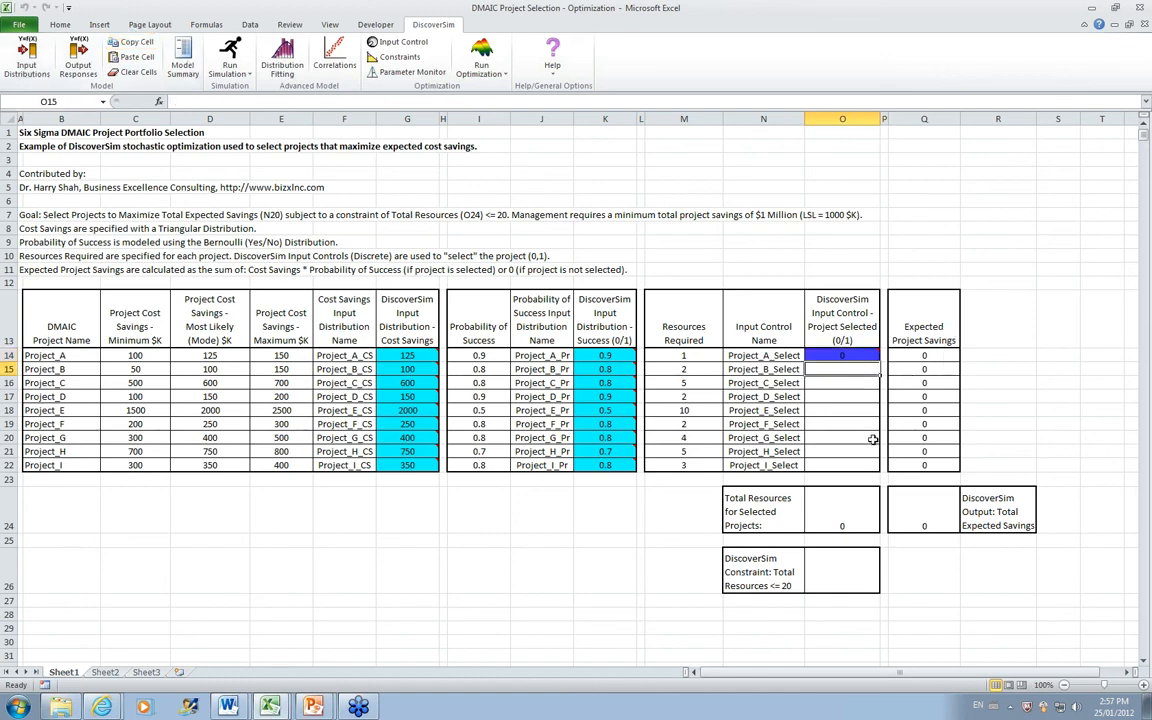
drag(842, 369, 842, 465)
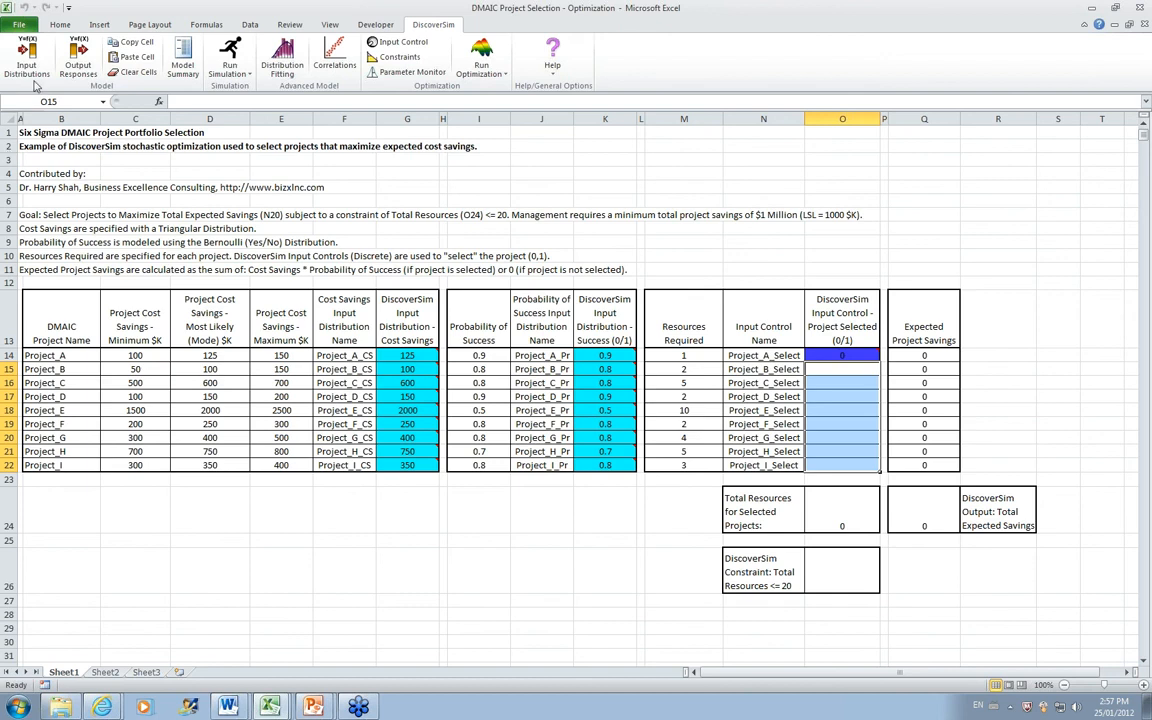
click(132, 58)
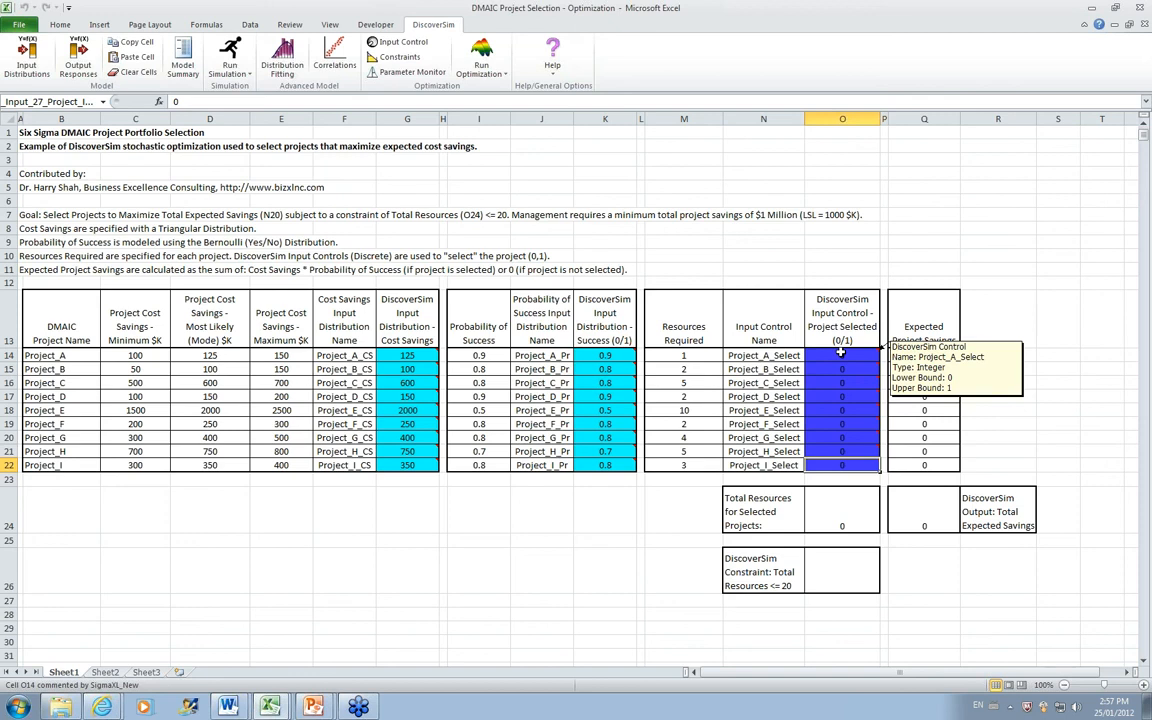
Check the total resources formula in O24 and start an optimization constraint in O26 with O24 as its left-hand side.
click(846, 578)
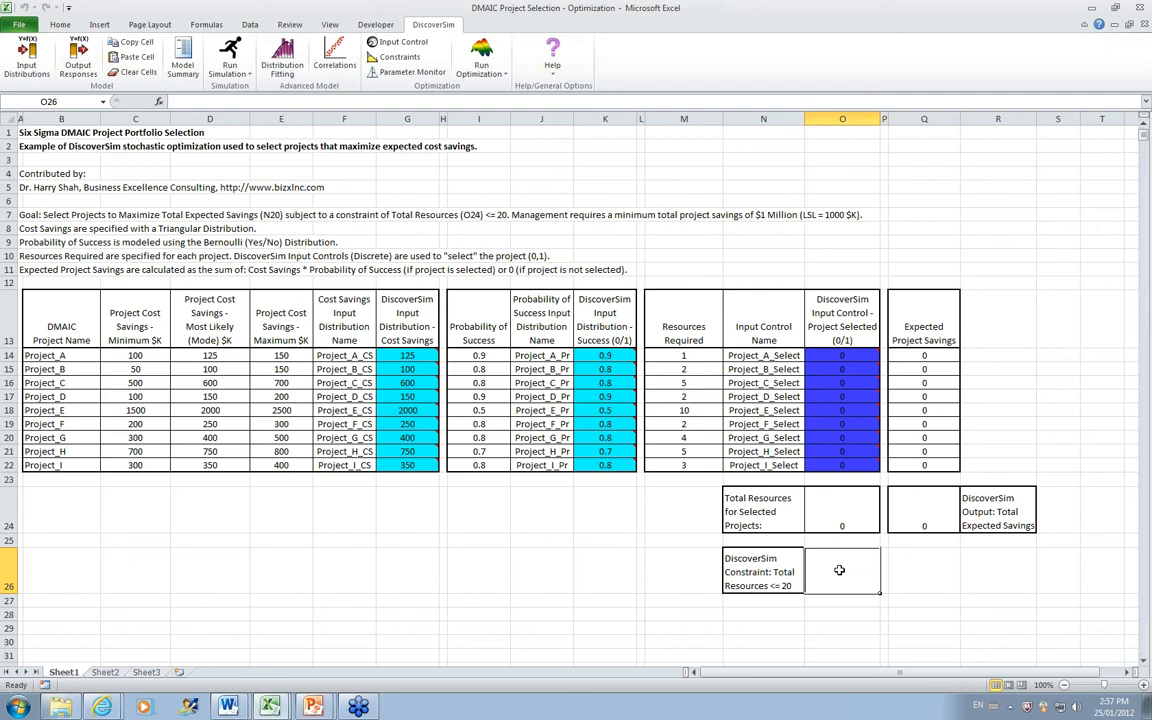
click(845, 514)
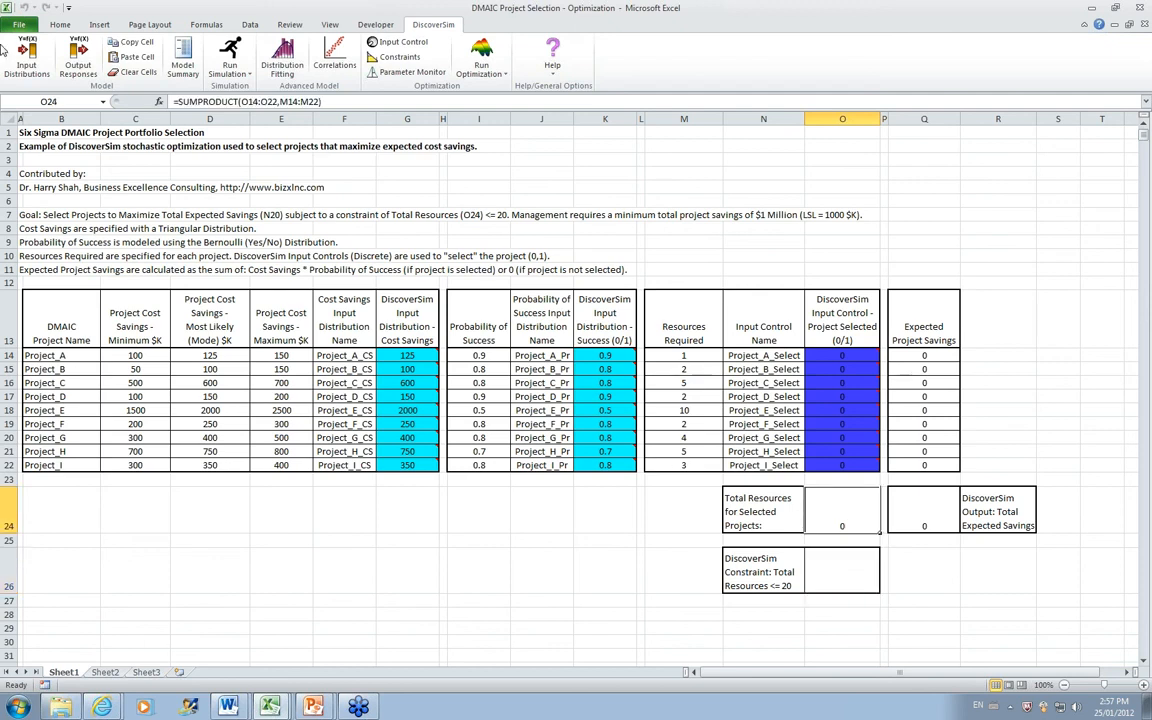
mouse_move(828, 351)
click(836, 573)
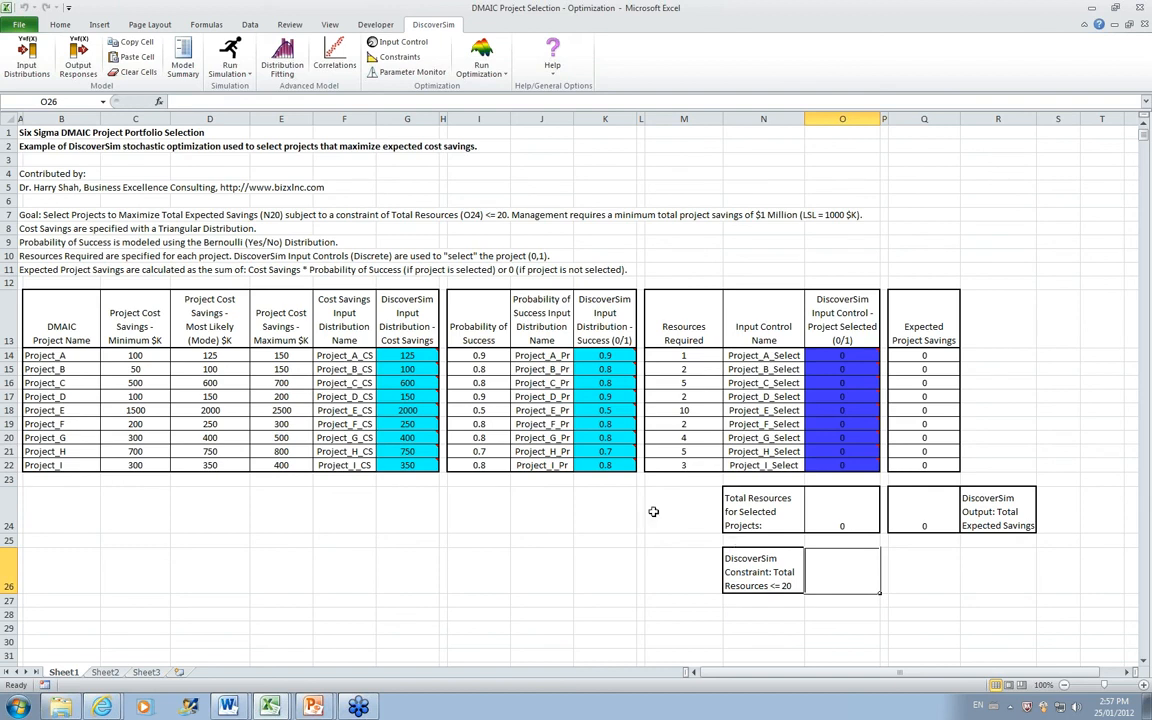
click(403, 58)
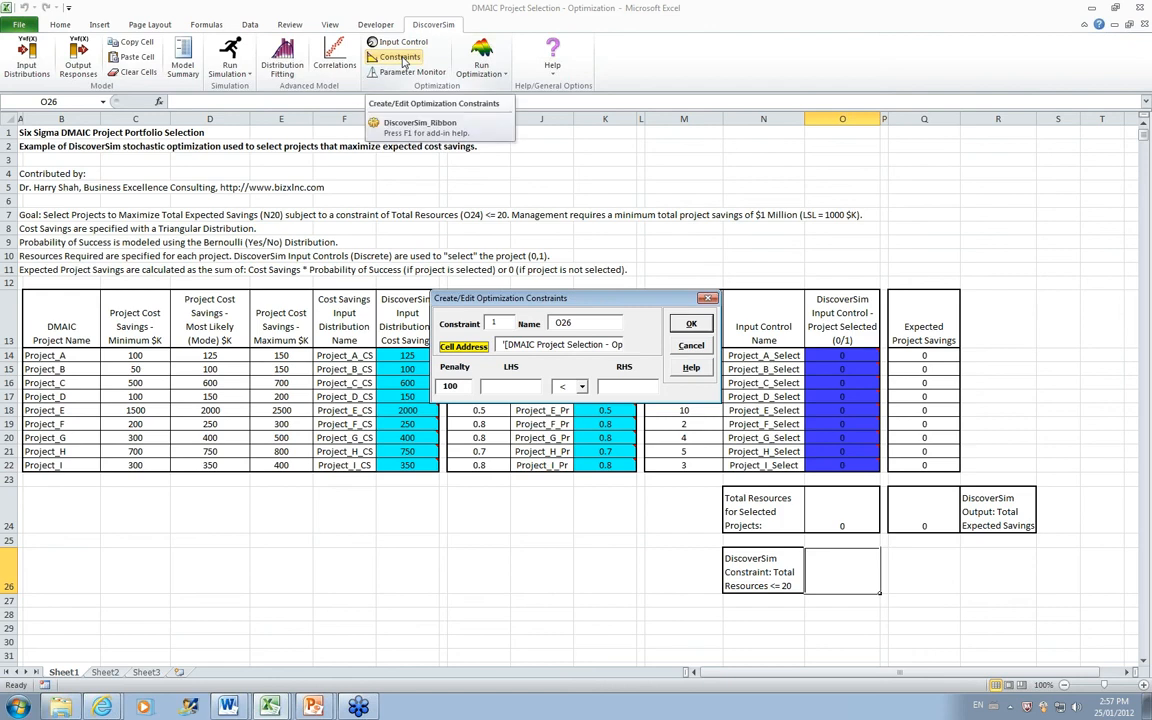
click(519, 390)
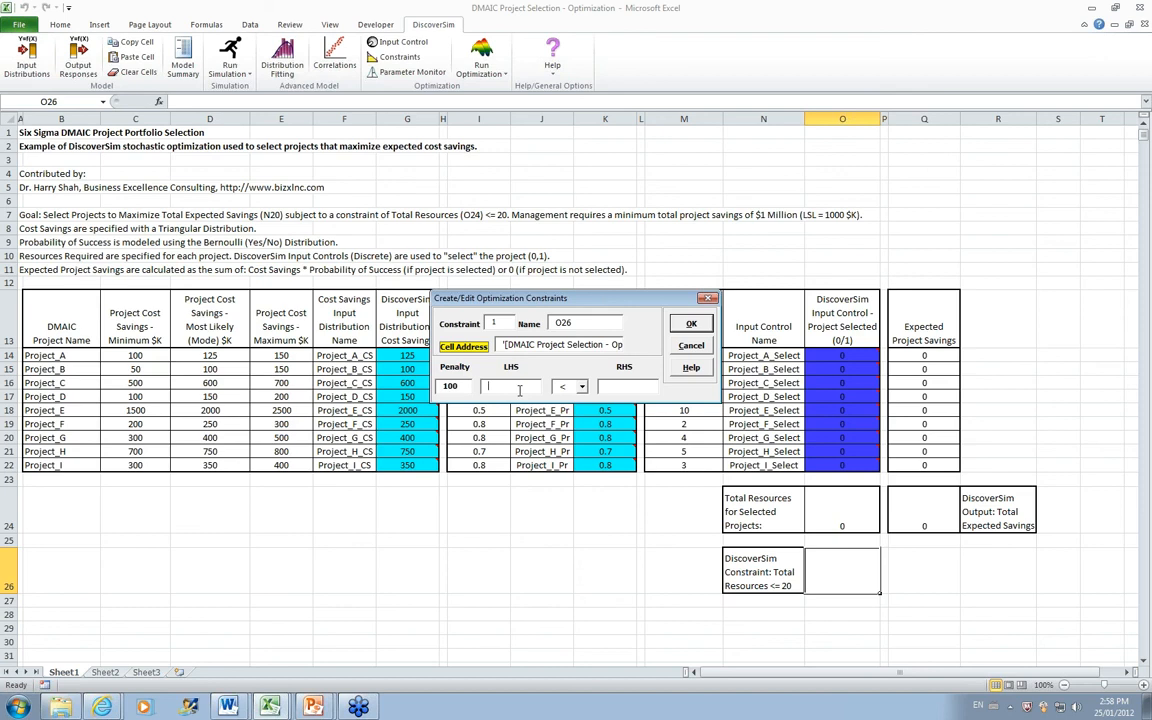
text(0)
Set the constraint's operator to <= and its right-hand side to 20, and save it in O26.
click(582, 386)
click(574, 408)
click(612, 386)
text(0)
click(692, 325)
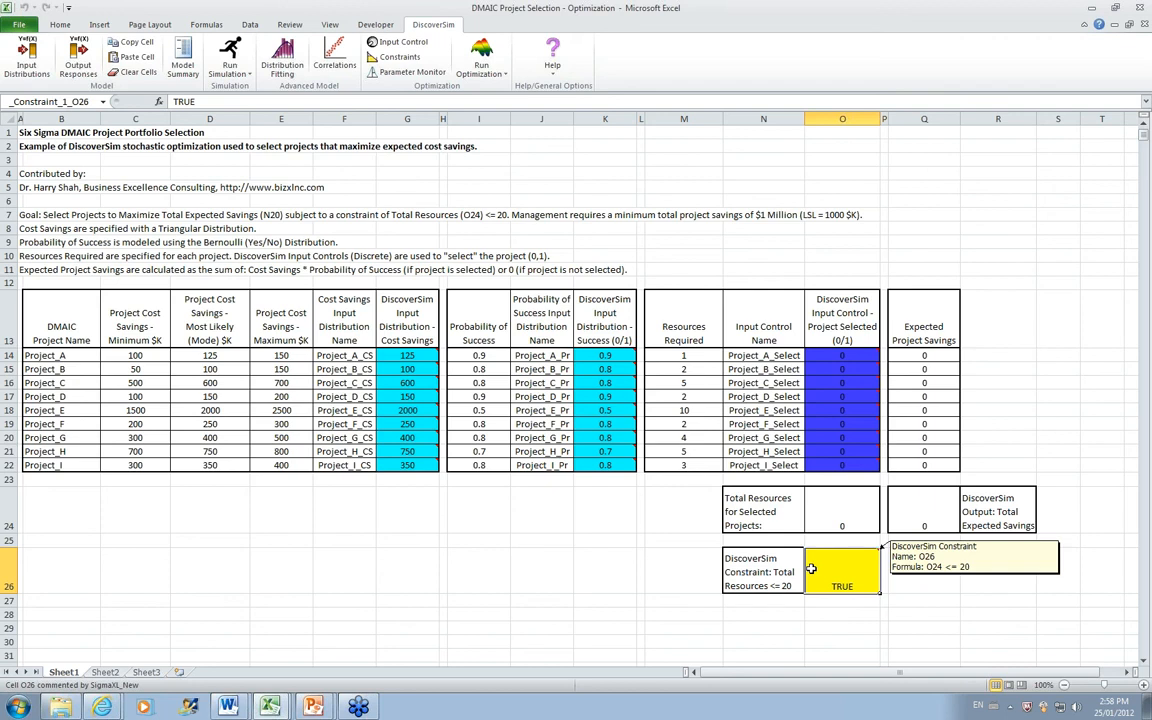
Review the expected savings formulas in Q24 and Q14, and start an output response in Q24 named Total_Savings.
click(912, 511)
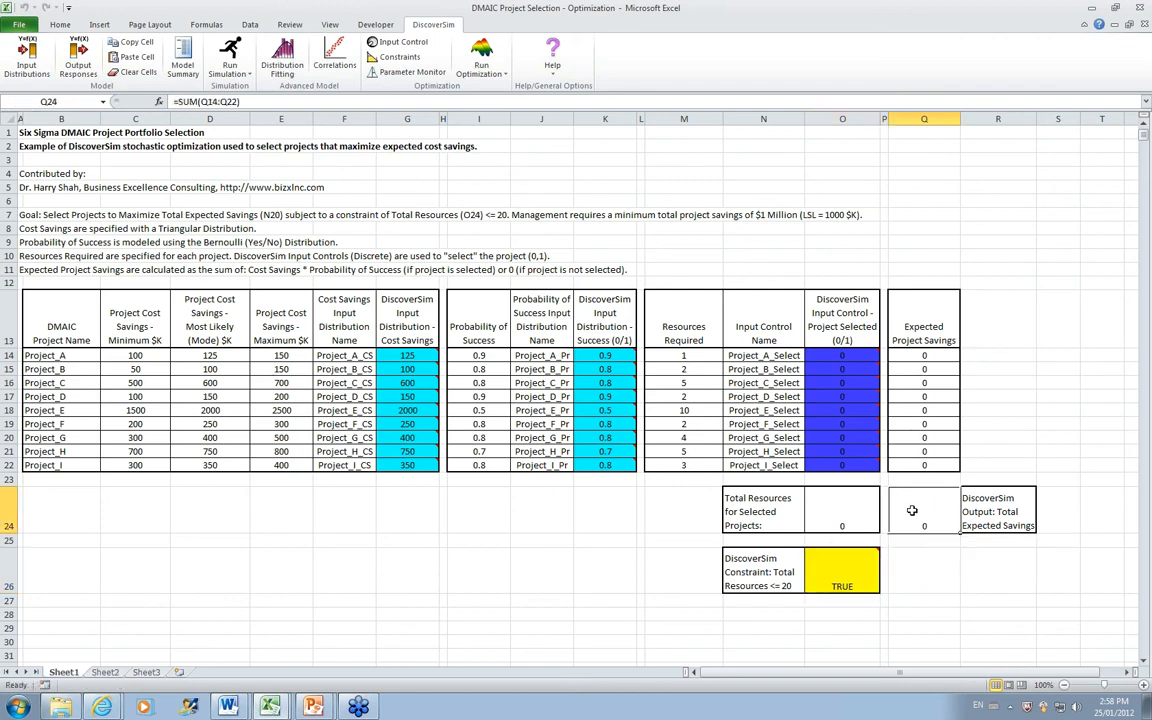
click(918, 356)
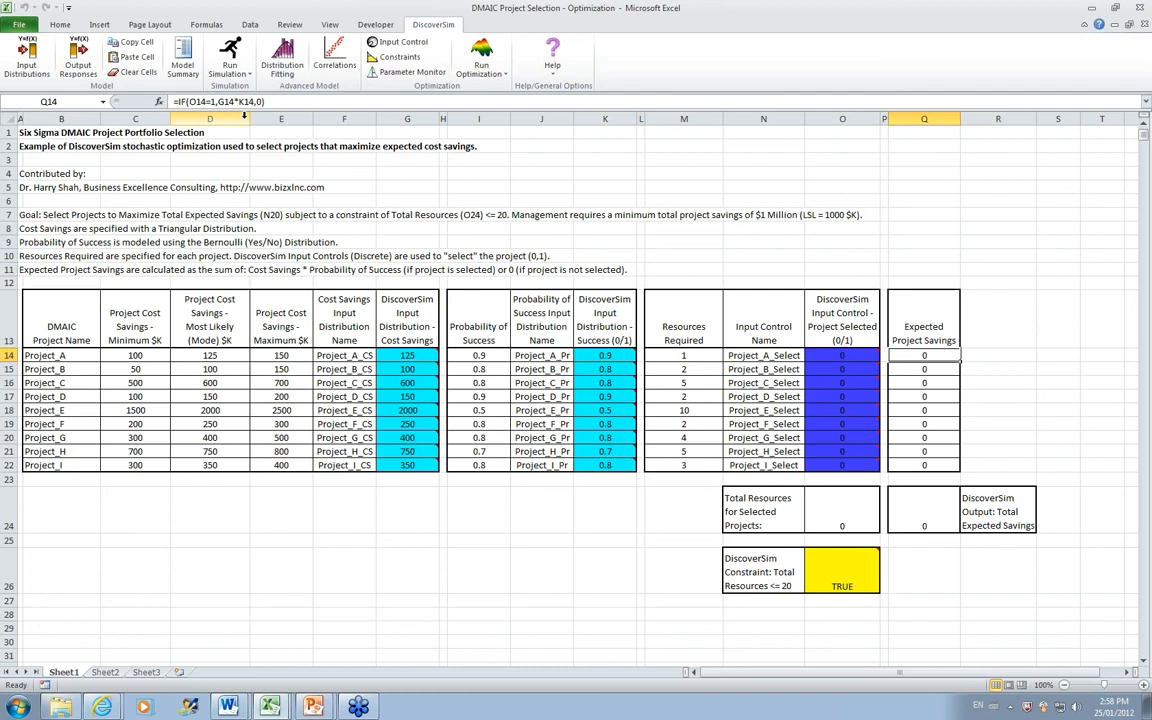
mouse_move(404, 355)
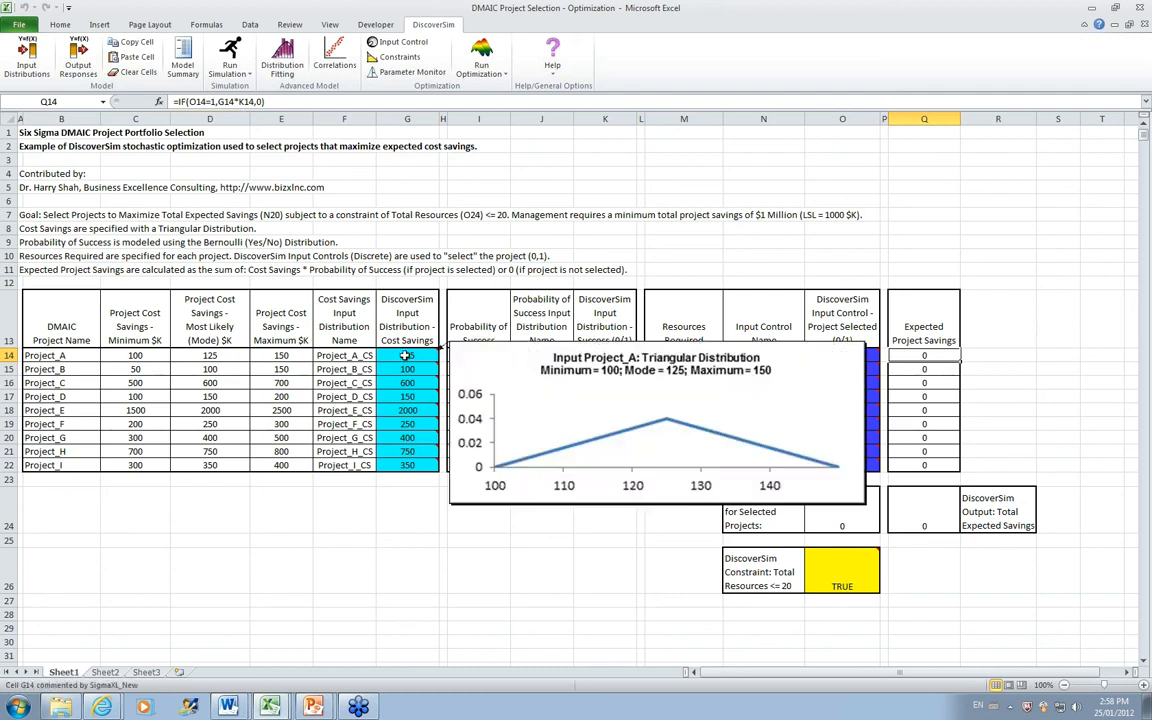
mouse_move(609, 355)
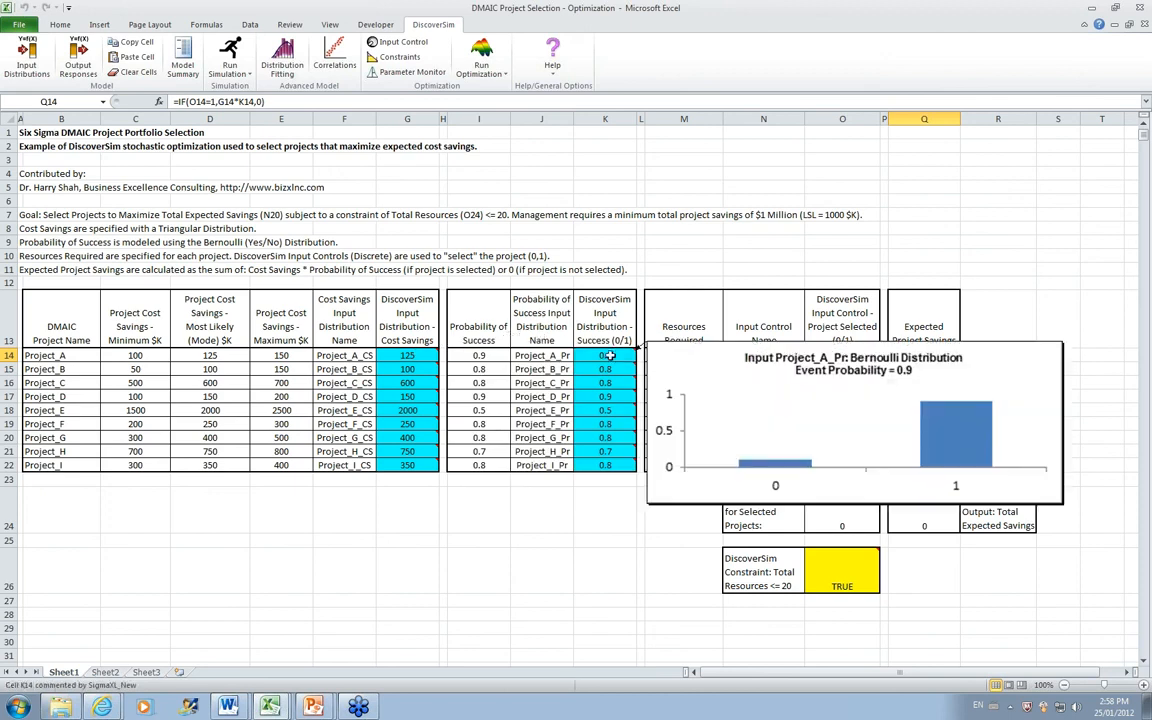
click(930, 506)
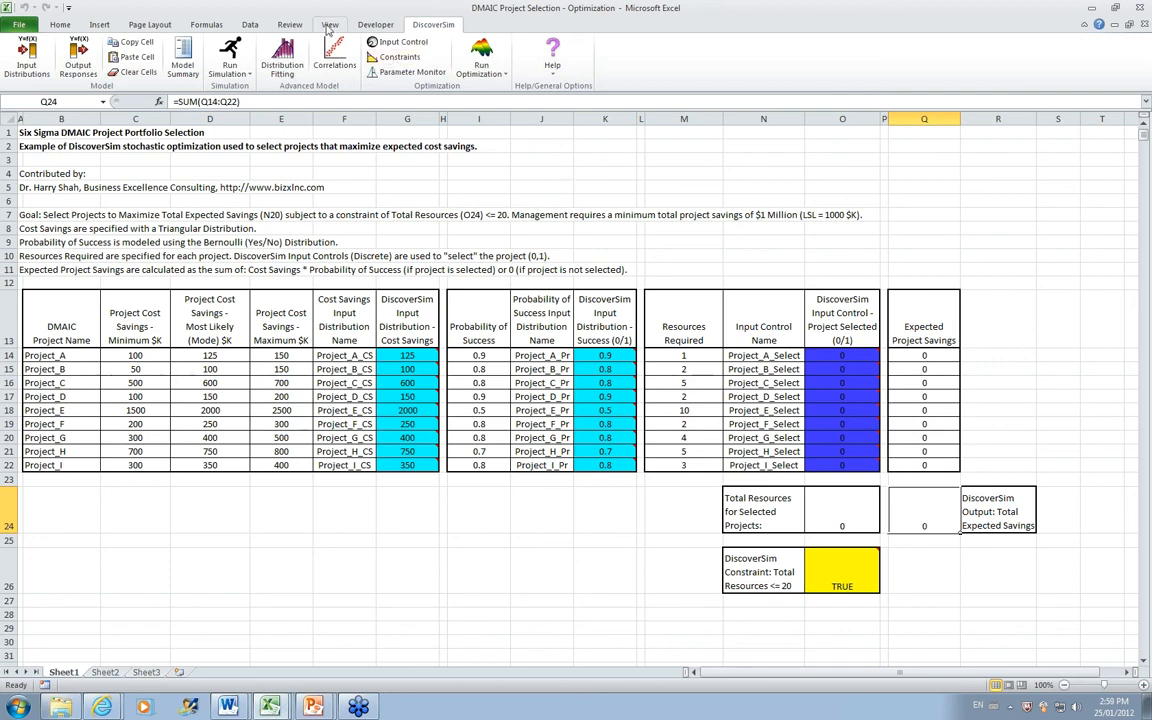
click(76, 62)
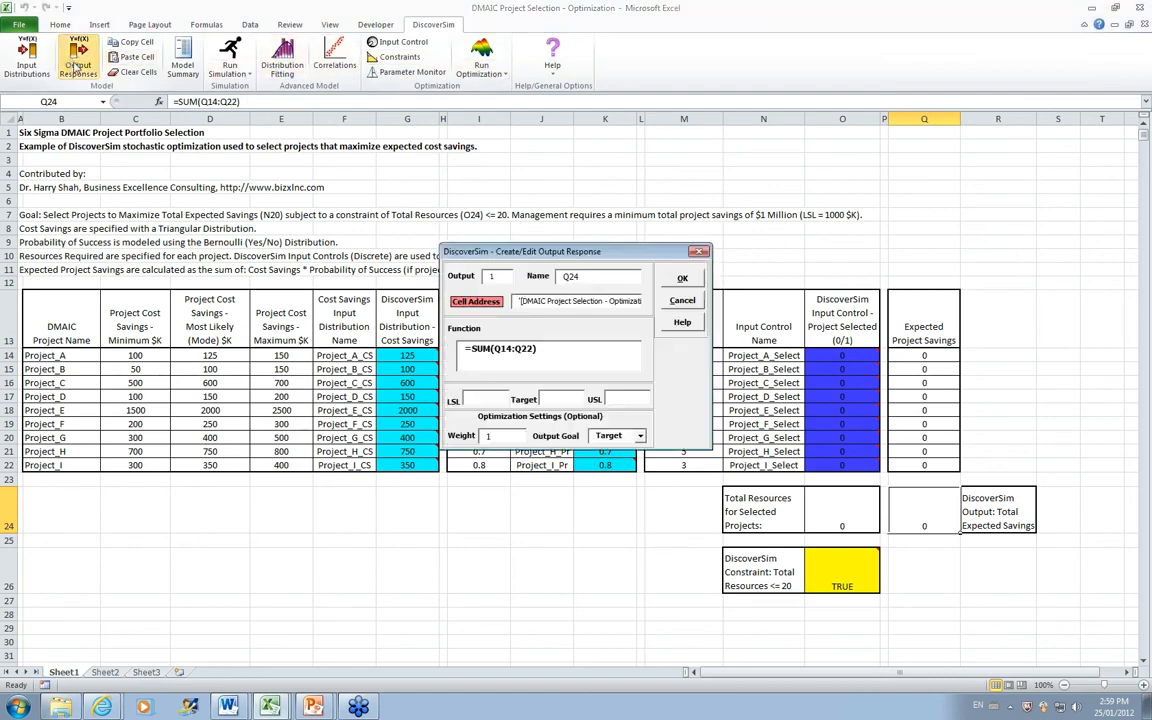
click(590, 281)
key(BackSpace)
key(BackSpace)
key(BackSpace)
text(Total_Savings)
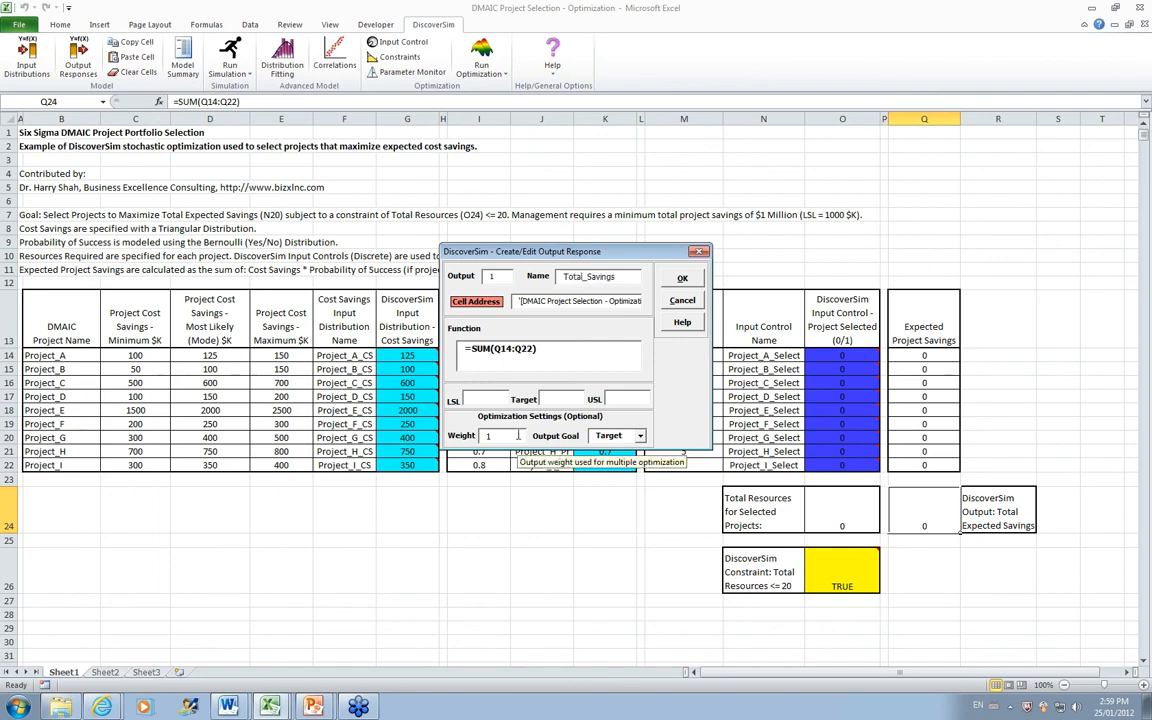
Set the output response's LSL to 1000 and its output goal to Maximize, and save it in Q24.
key(Tab)
text(1000)
click(642, 440)
click(650, 452)
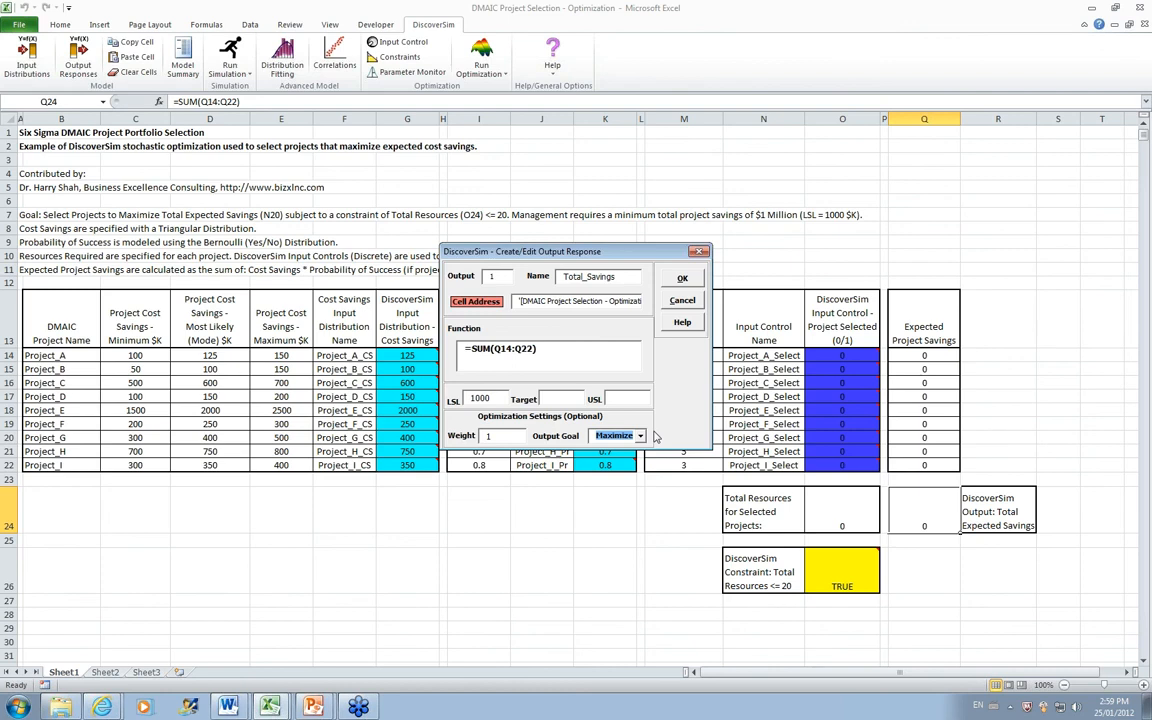
click(682, 278)
mouse_move(950, 524)
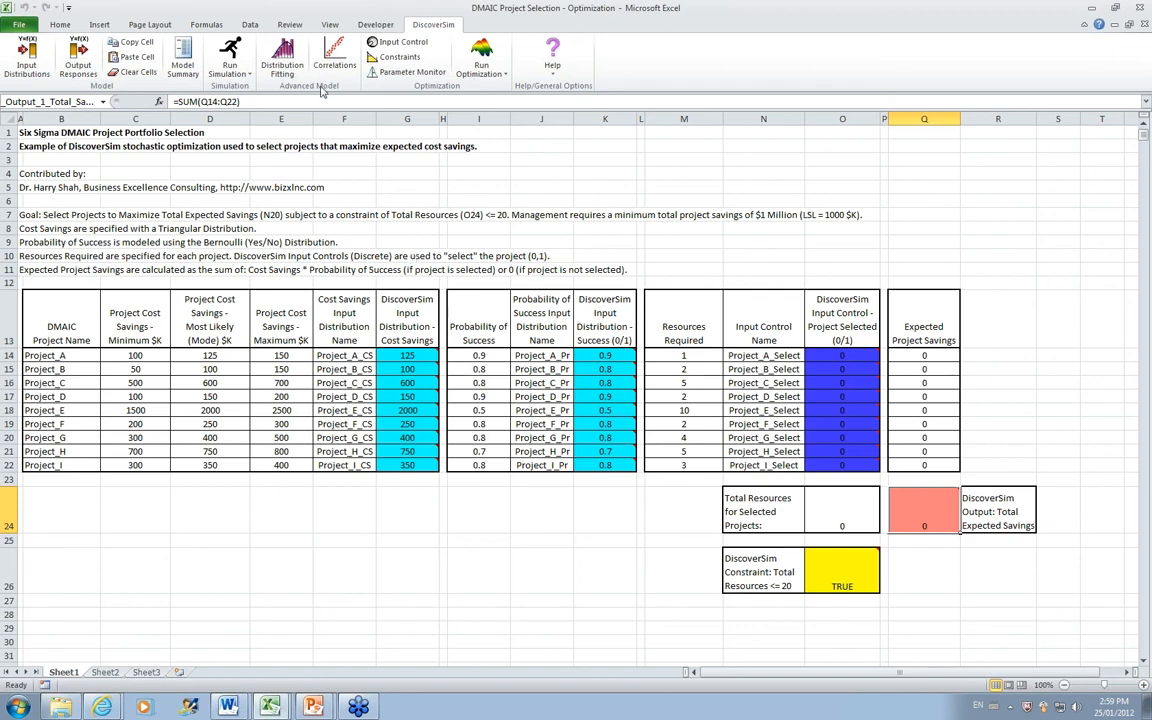
Run a Genetic Algorithm optimization with the goal Maximize on the Weighted Sum mean, and stop it during its early iterations.
click(481, 58)
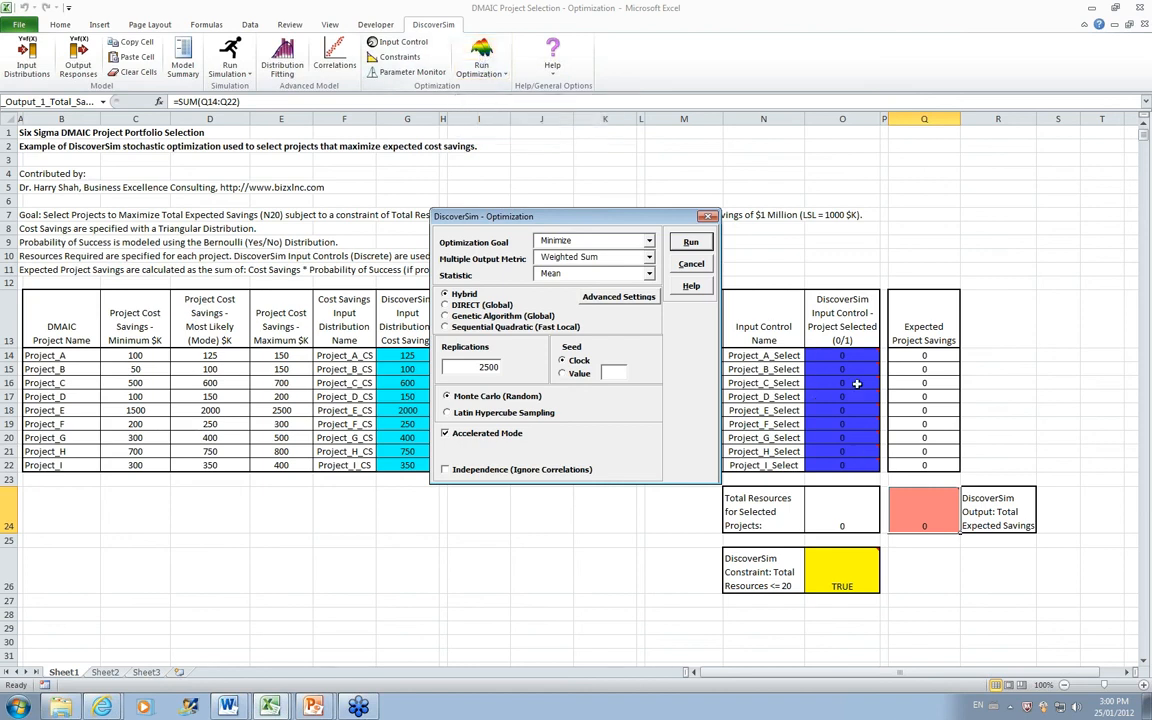
mouse_move(854, 462)
click(648, 241)
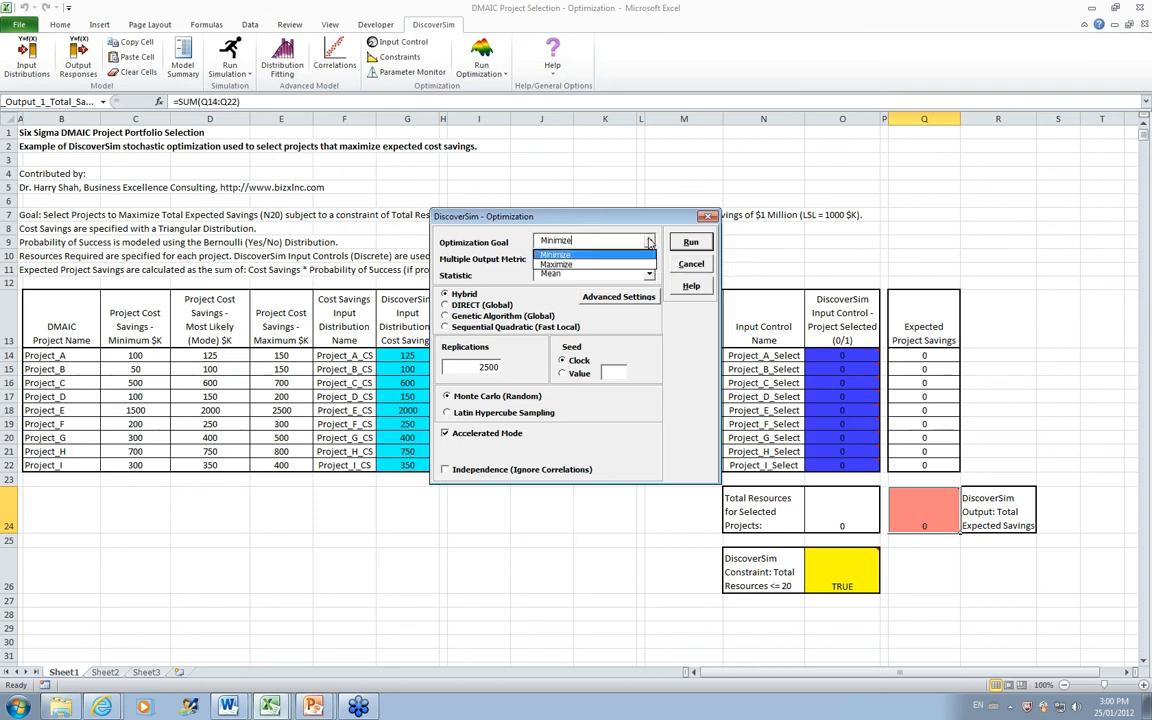
click(600, 268)
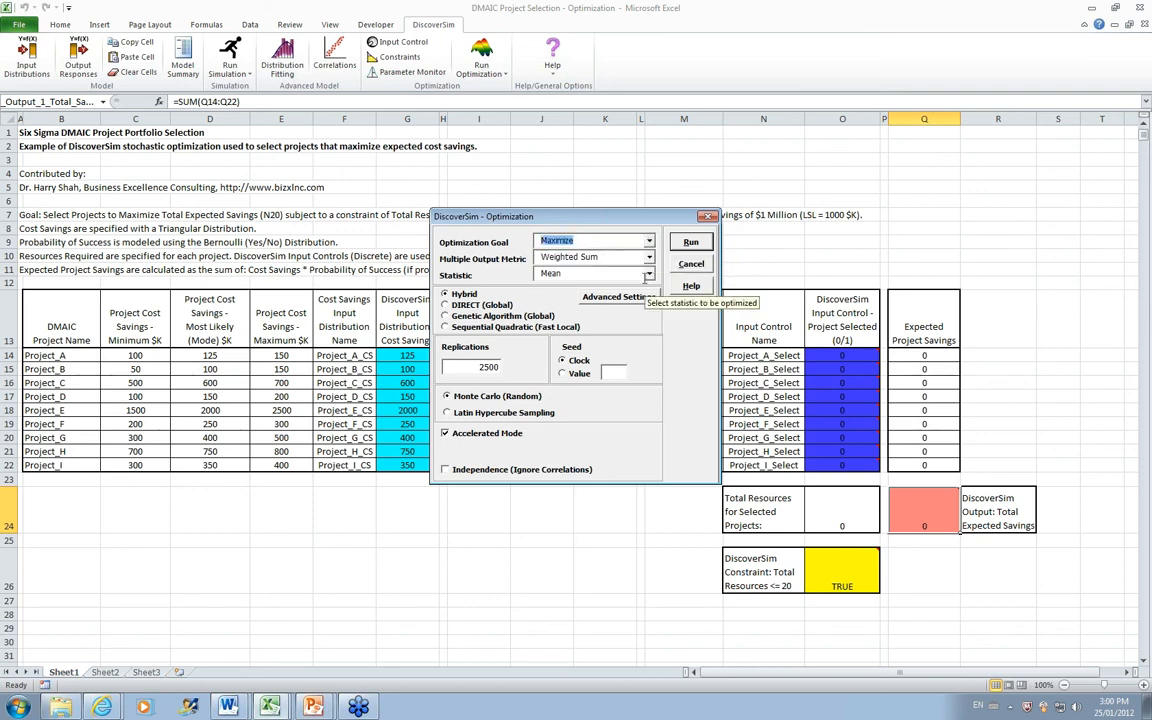
click(490, 316)
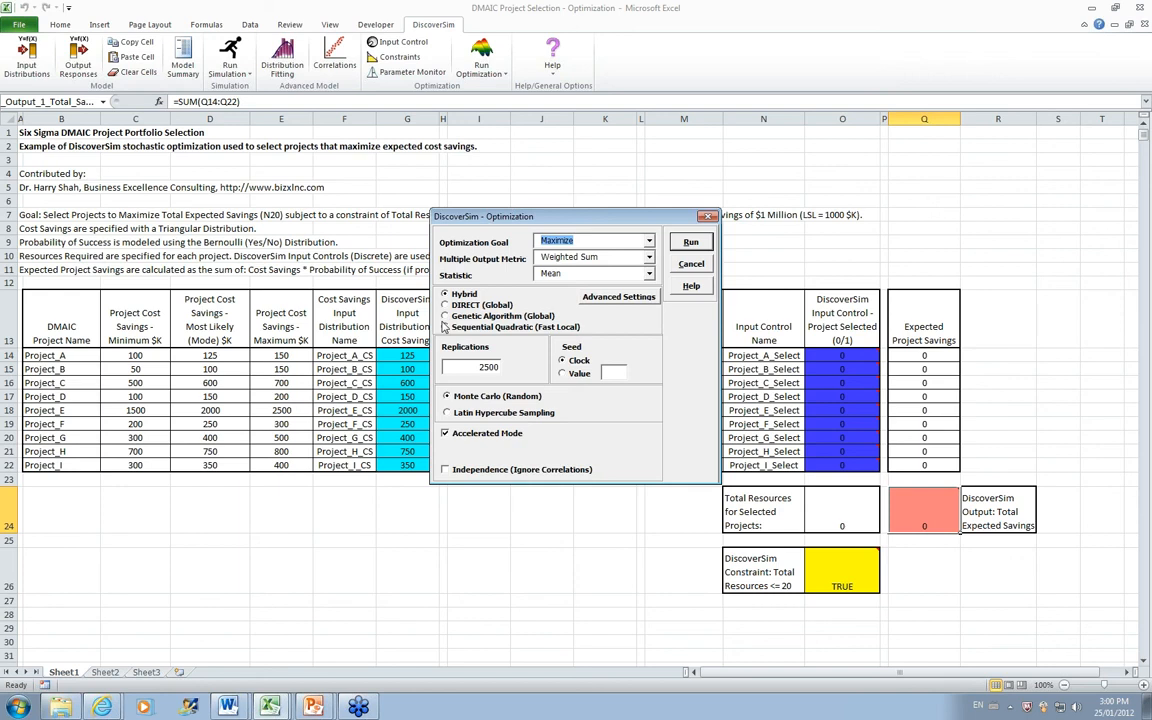
click(690, 243)
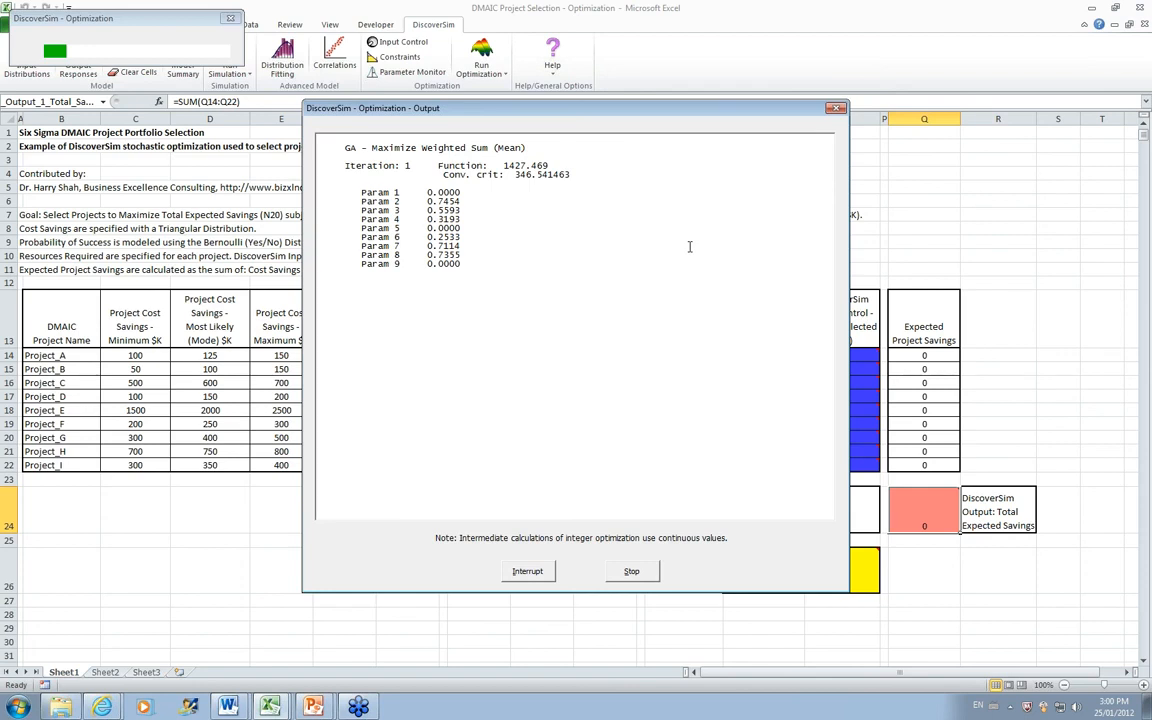
click(632, 571)
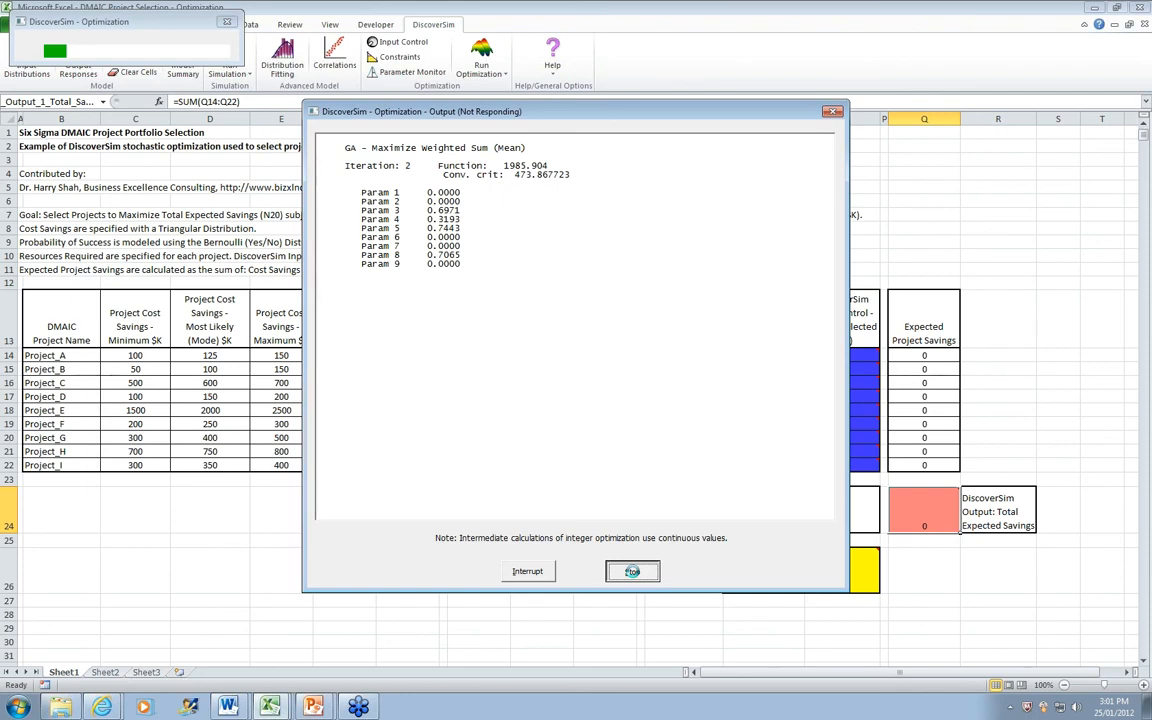
Select Project_C, Project_E and Project_H by setting their input controls in O16, O18 and O21 to 1.
click(864, 383)
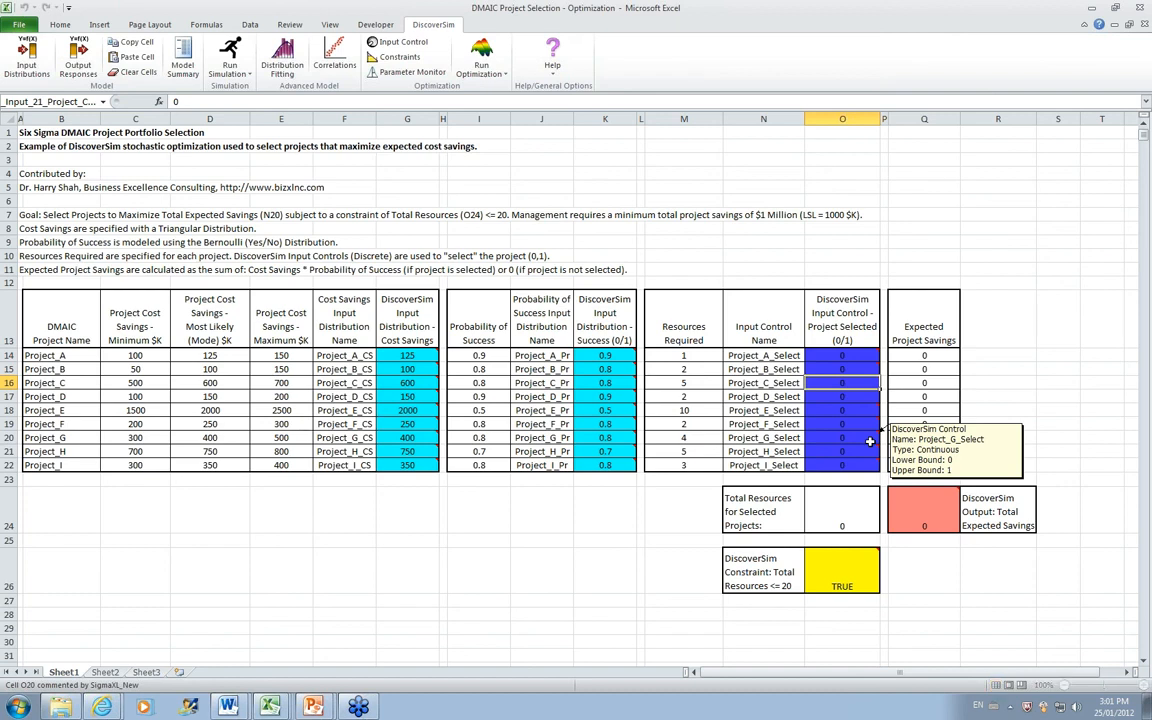
text(1)
key(Return)
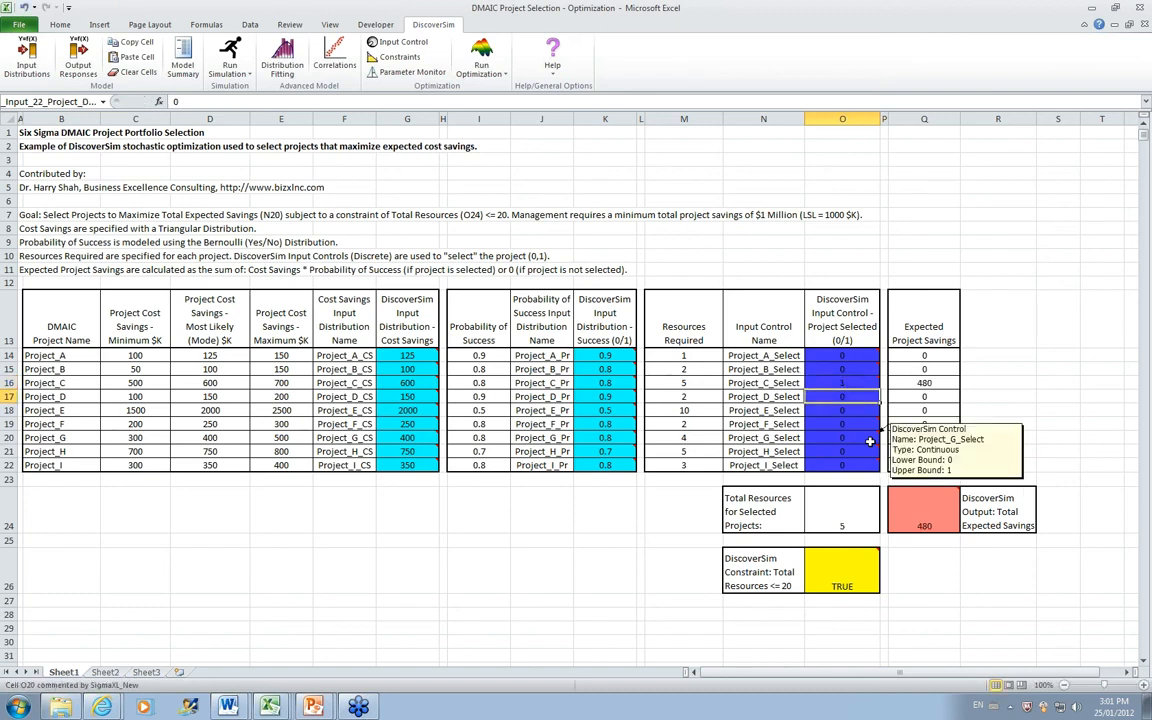
key(Return)
text(1)
key(Return)
key(Return)
key(Return)
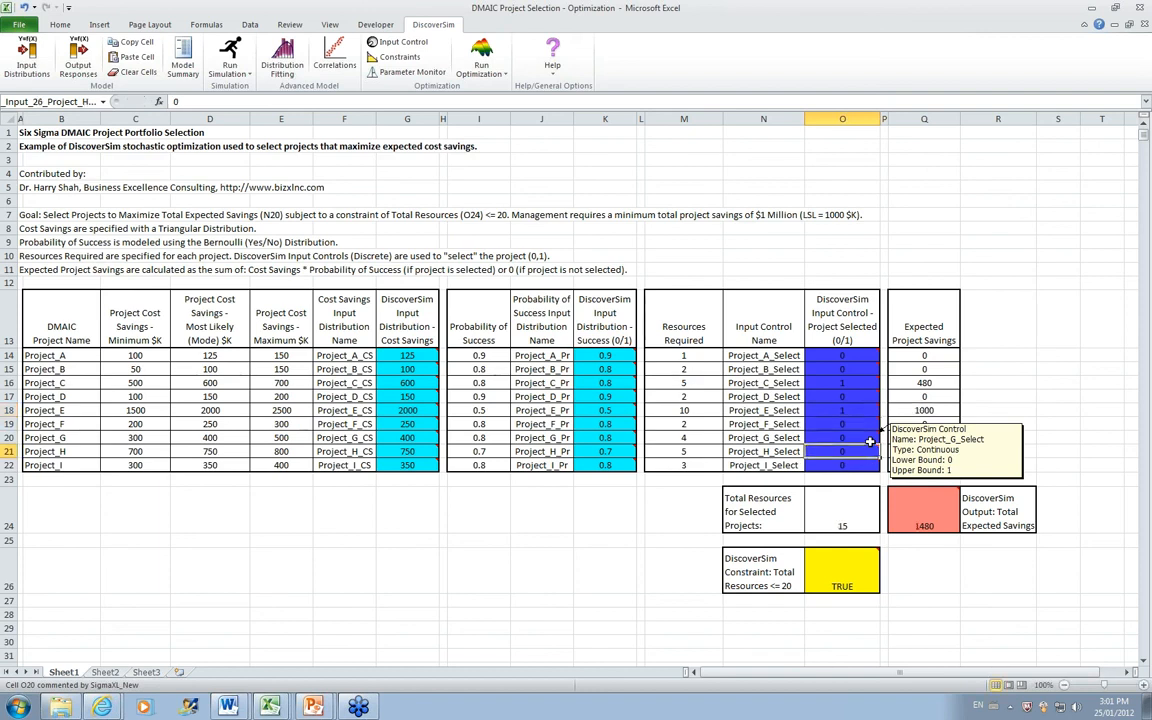
text(1)
key(Return)
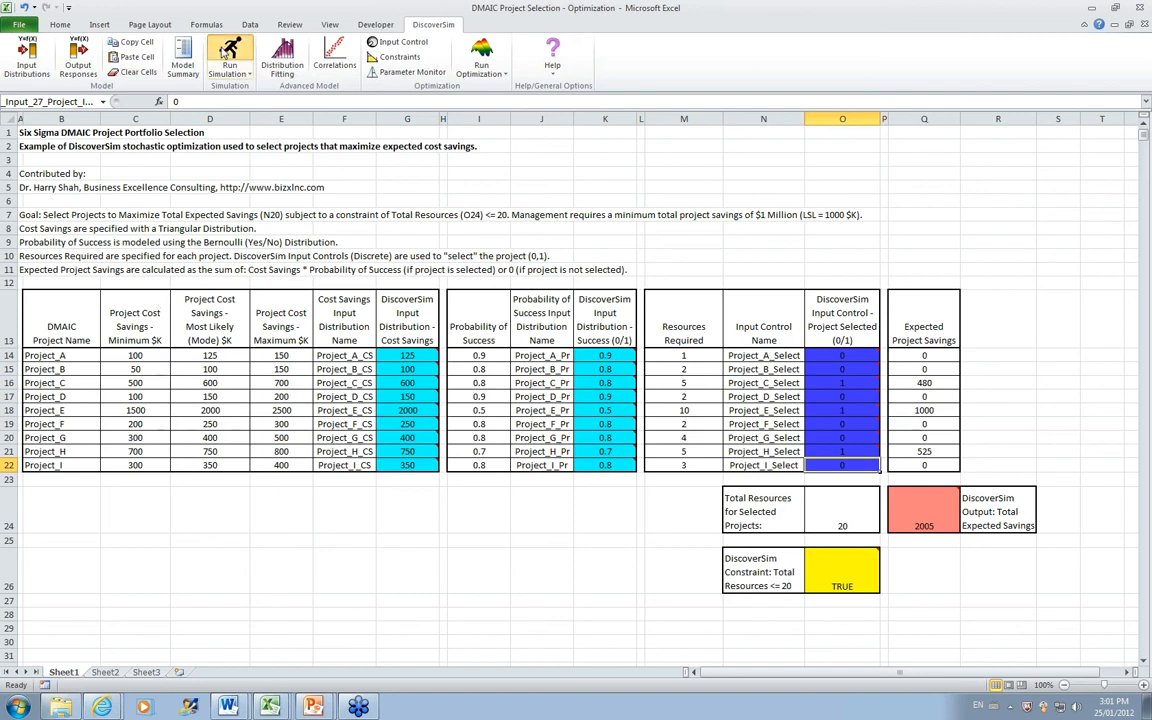
Run a Monte Carlo simulation with 10000 replications and review the Total_Savings report down to its Actual Performance table.
click(229, 54)
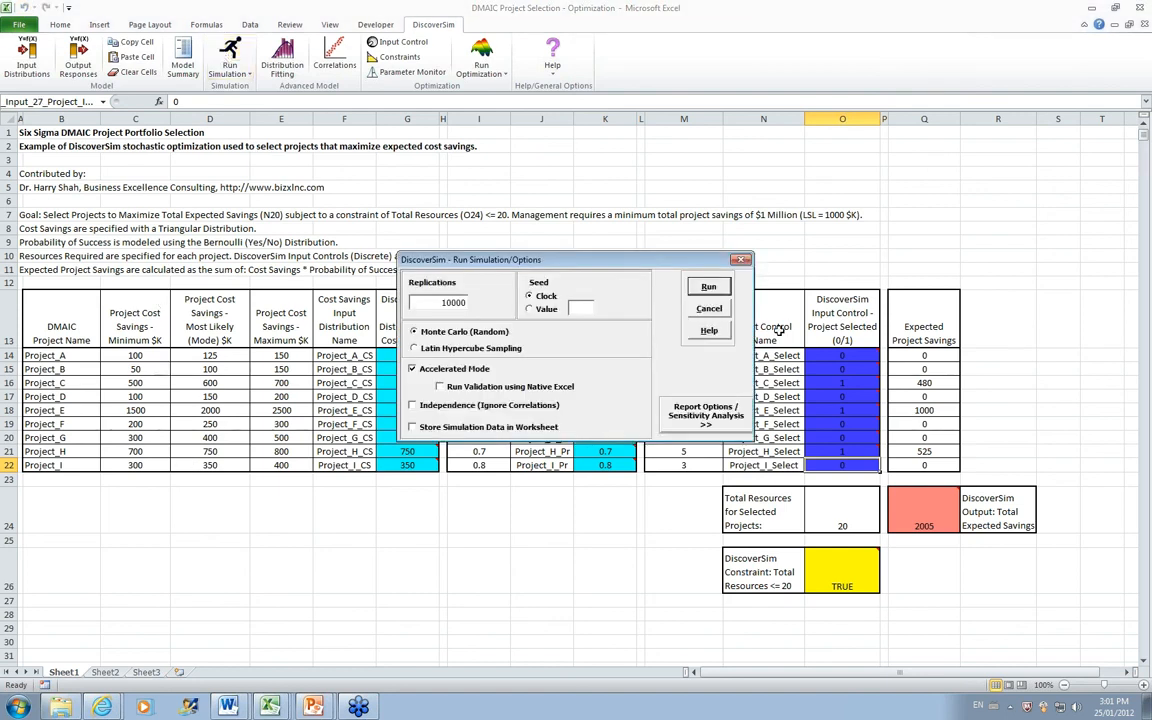
click(710, 288)
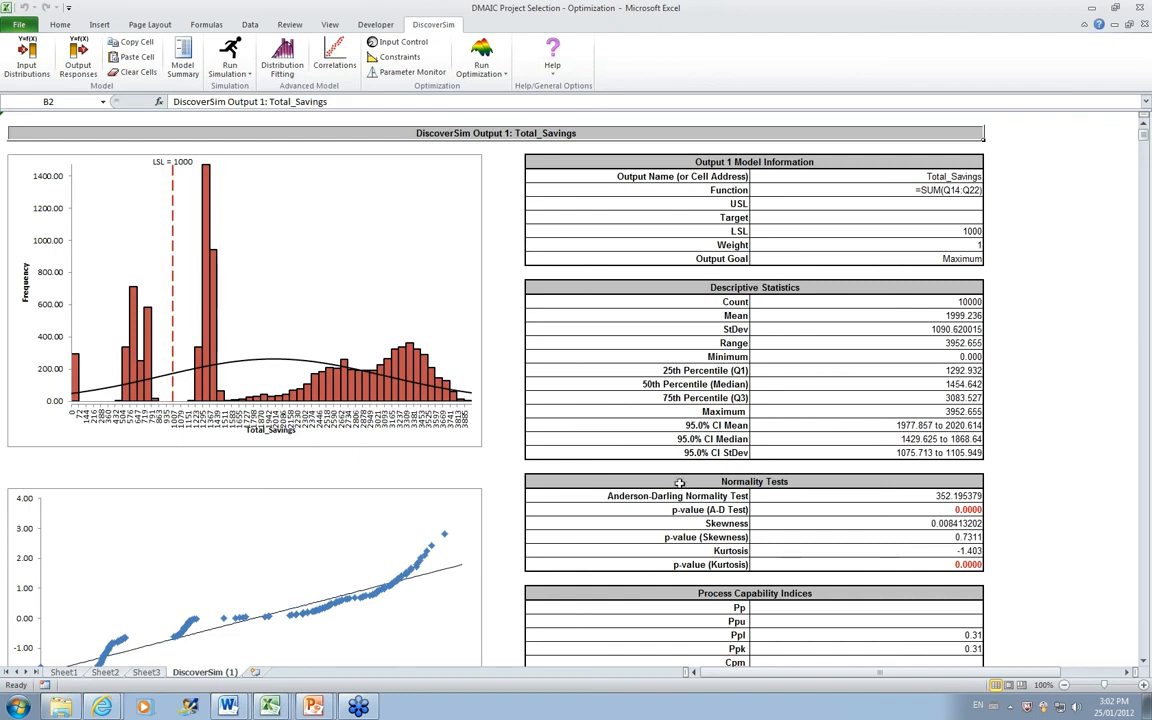
click(1144, 660)
scroll(941, 574, down, 5)
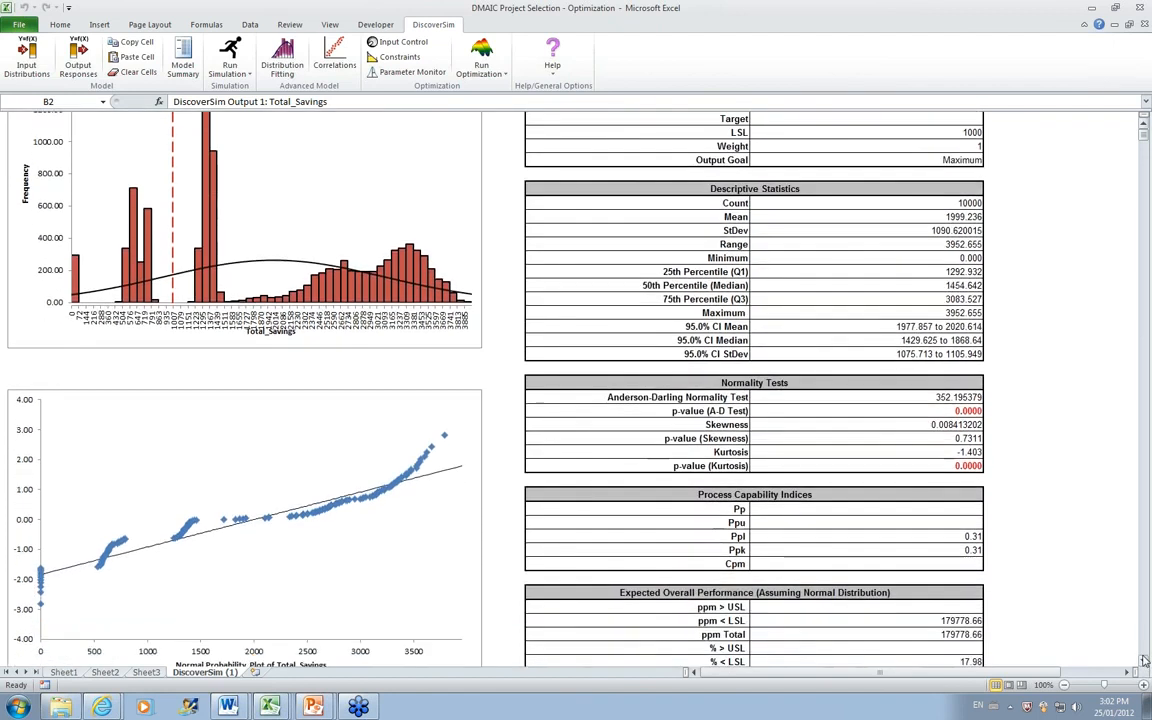
scroll(941, 574, down, 3)
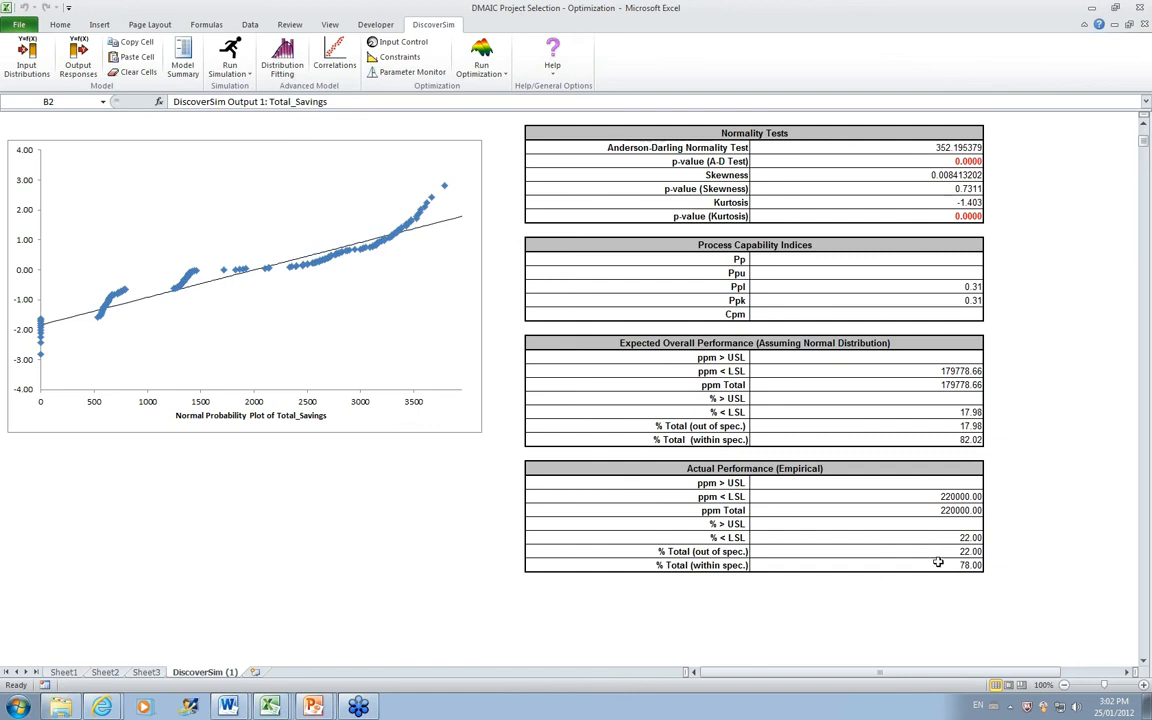
click(1145, 122)
click(1146, 130)
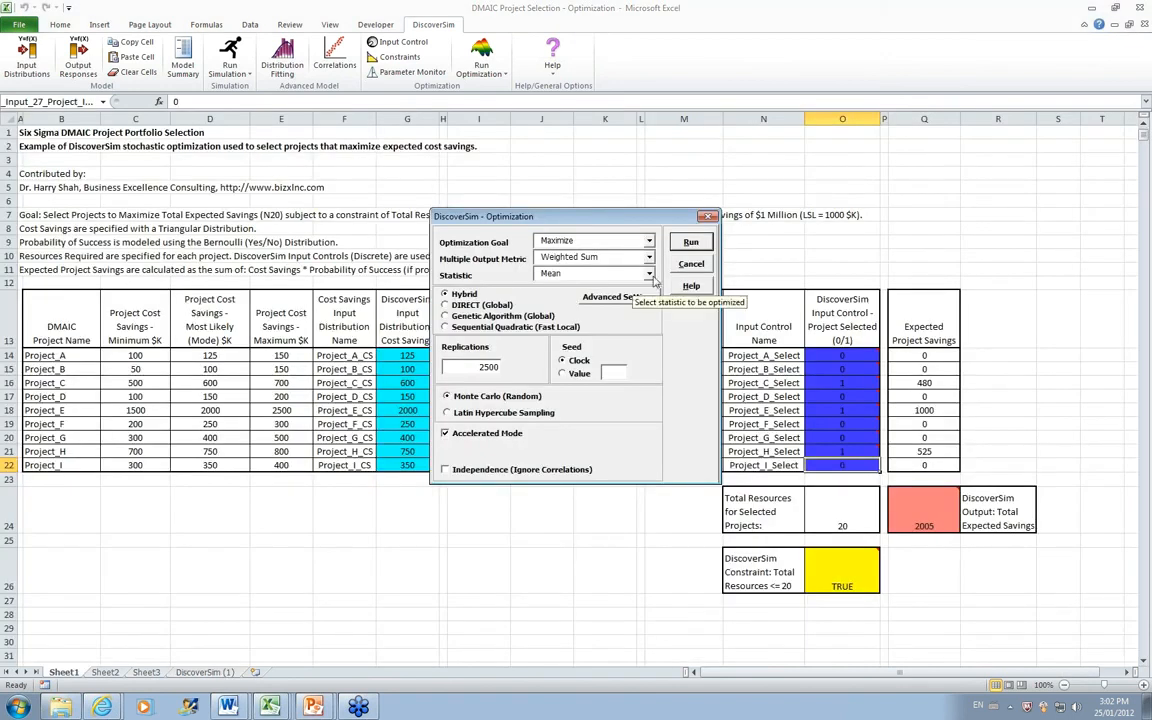
click(648, 274)
drag(650, 310, 648, 345)
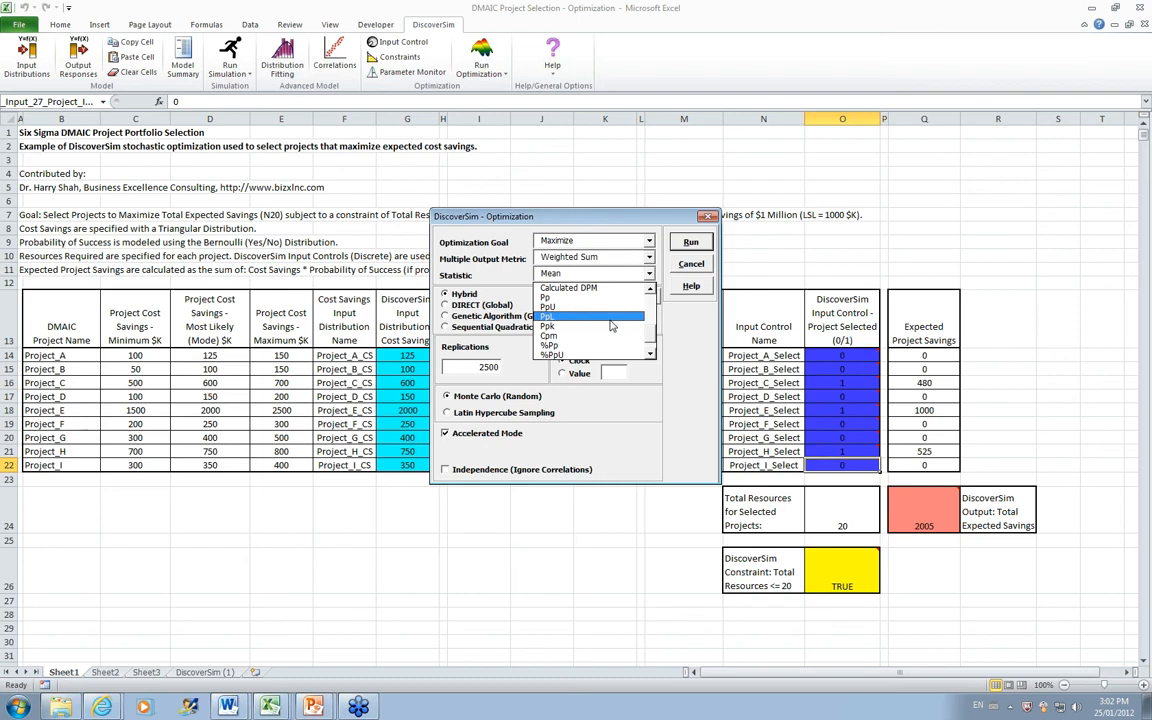
click(686, 268)
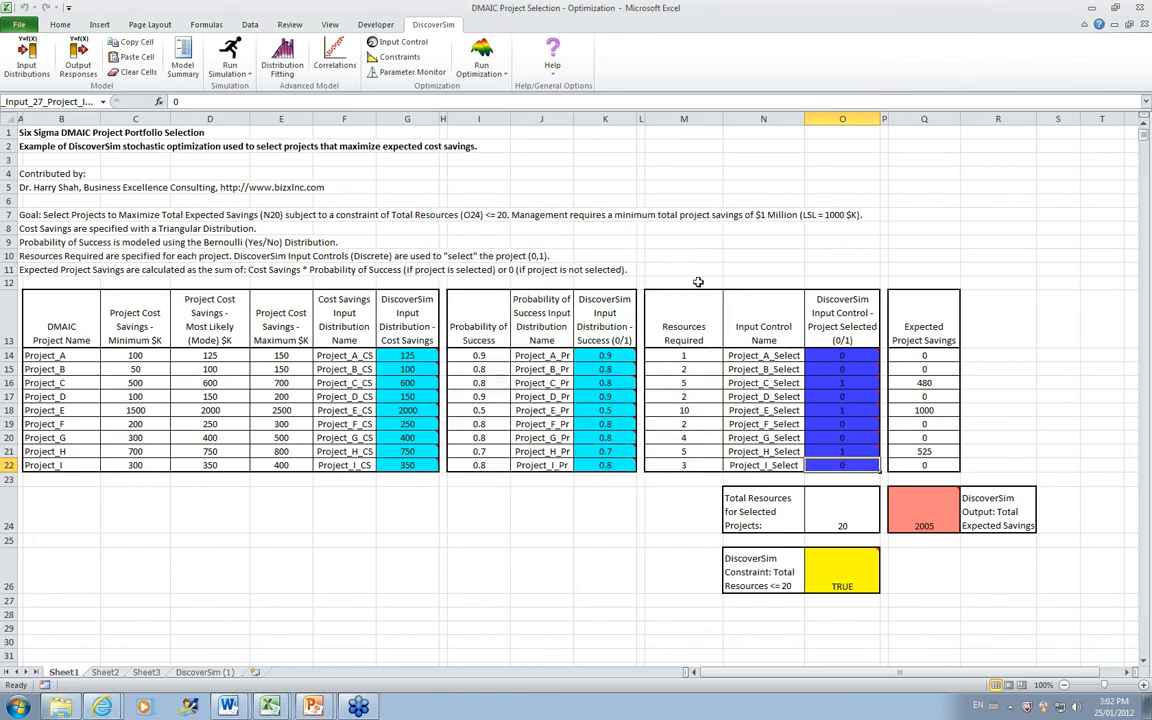
Set the Project_A input control in O14 to 1 and the Project_E input control in O18 to 0.
click(824, 356)
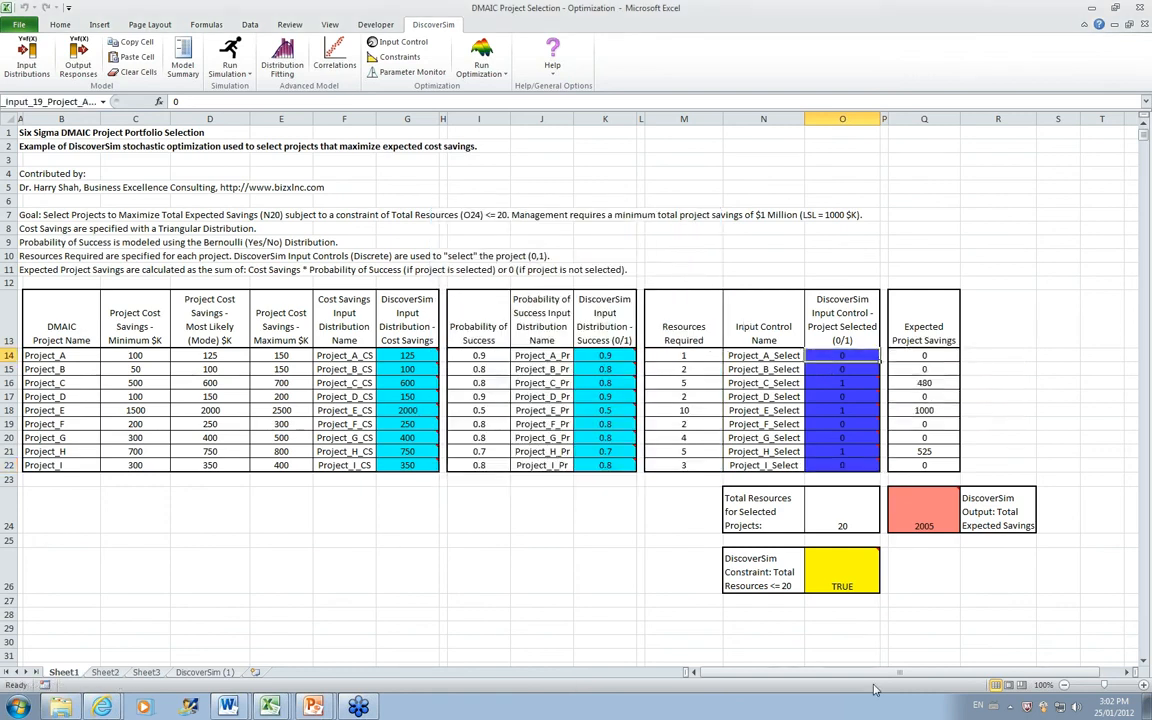
text(1)
key(Return)
key(Return)
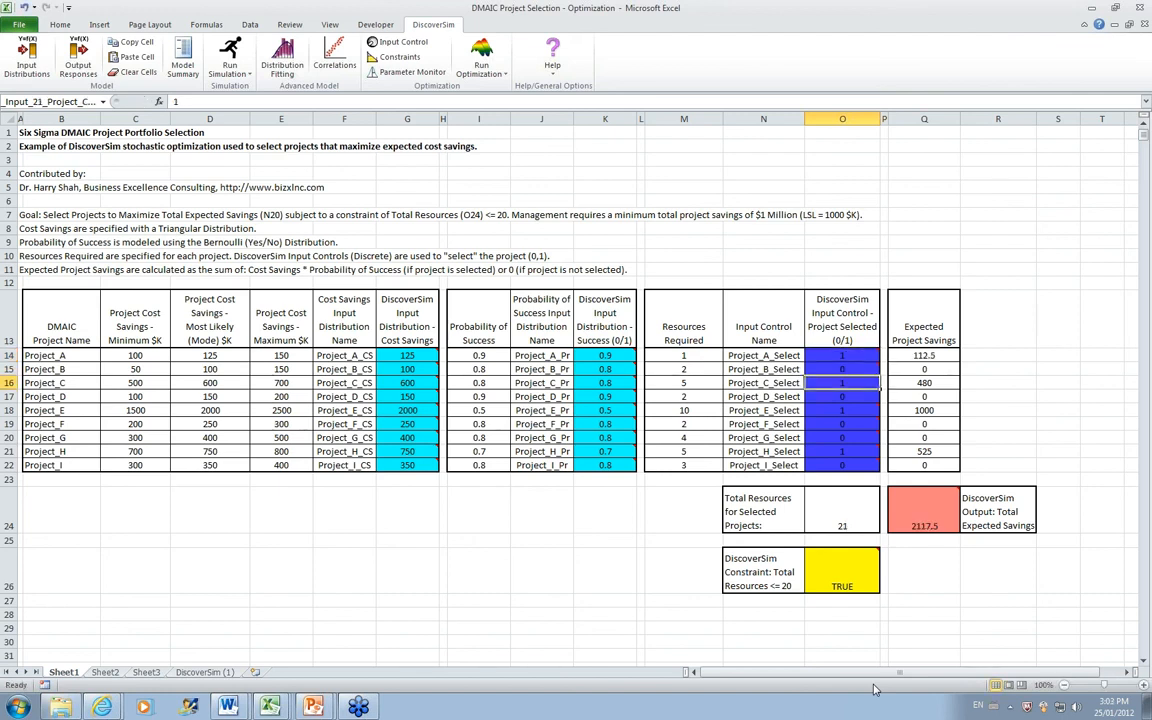
key(Down)
key(Down)
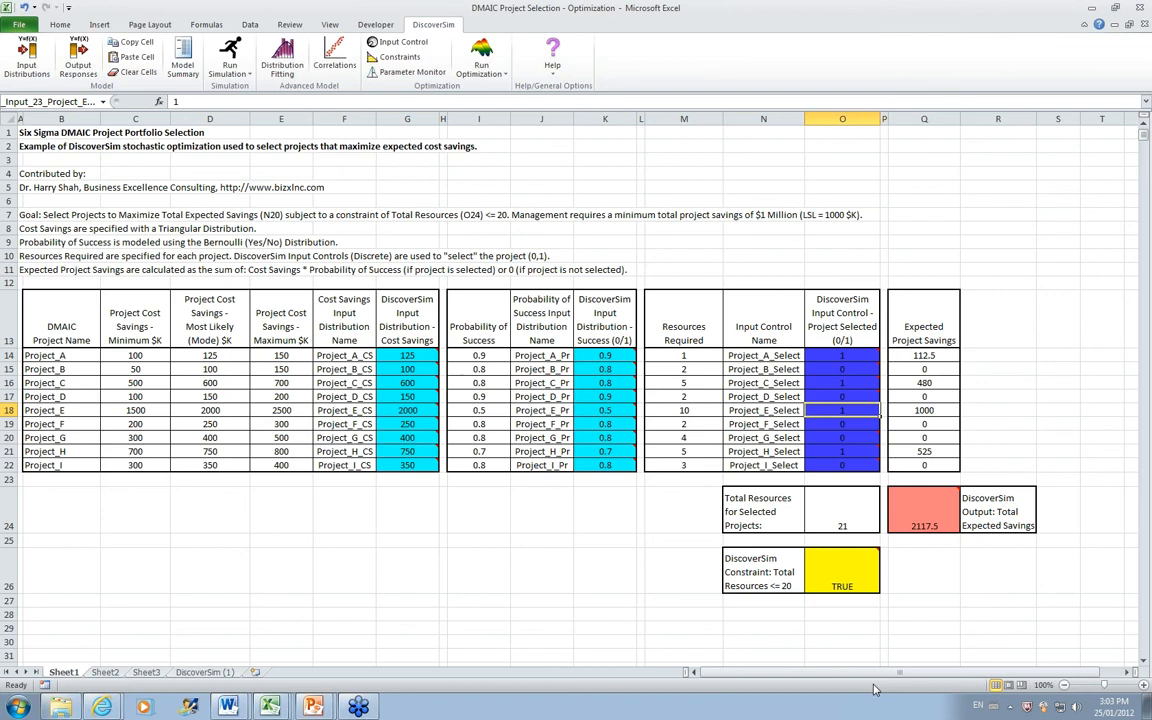
text(0)
key(Return)
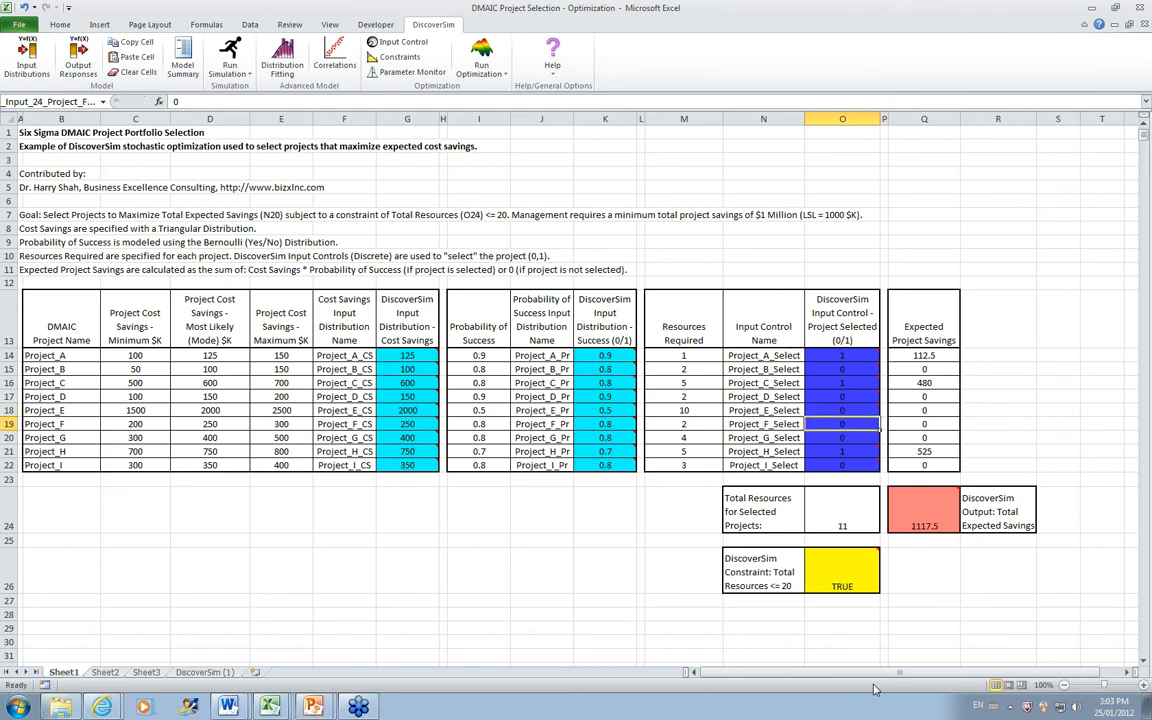
Set the input controls for Project_F, Project_G and Project_I in O19, O20 and O22 to 1.
key(Down)
text(1)
key(Return)
text(1)
key(Return)
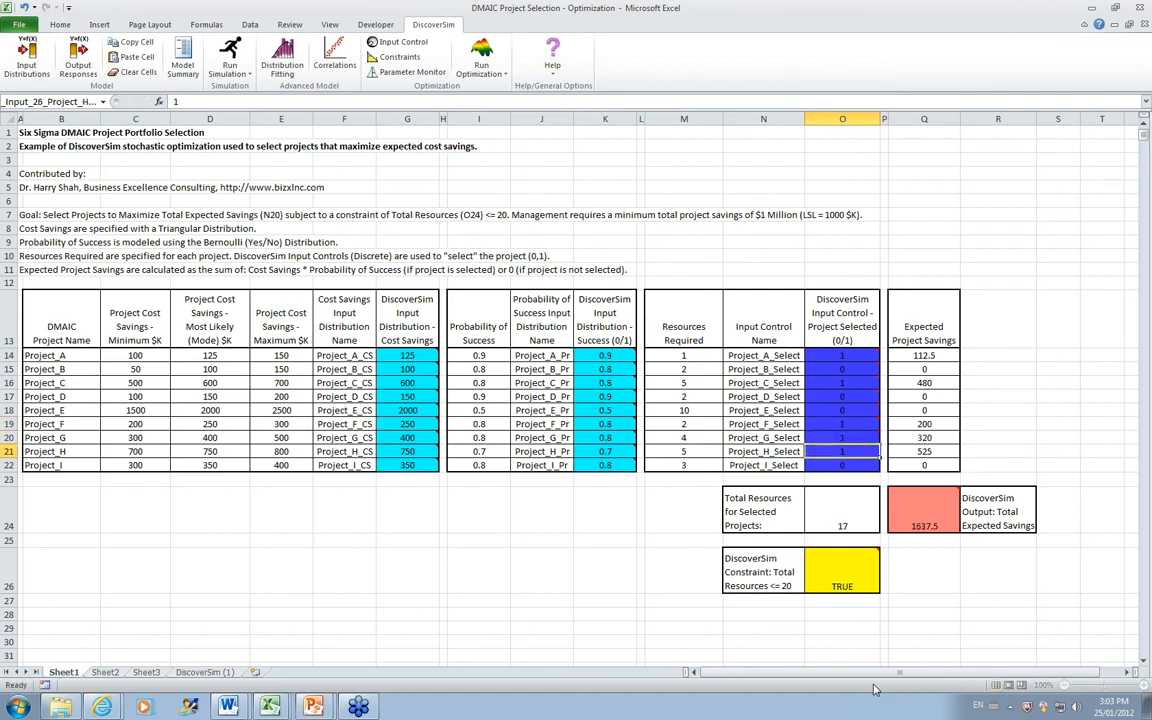
key(Return)
text(1)
key(Return)
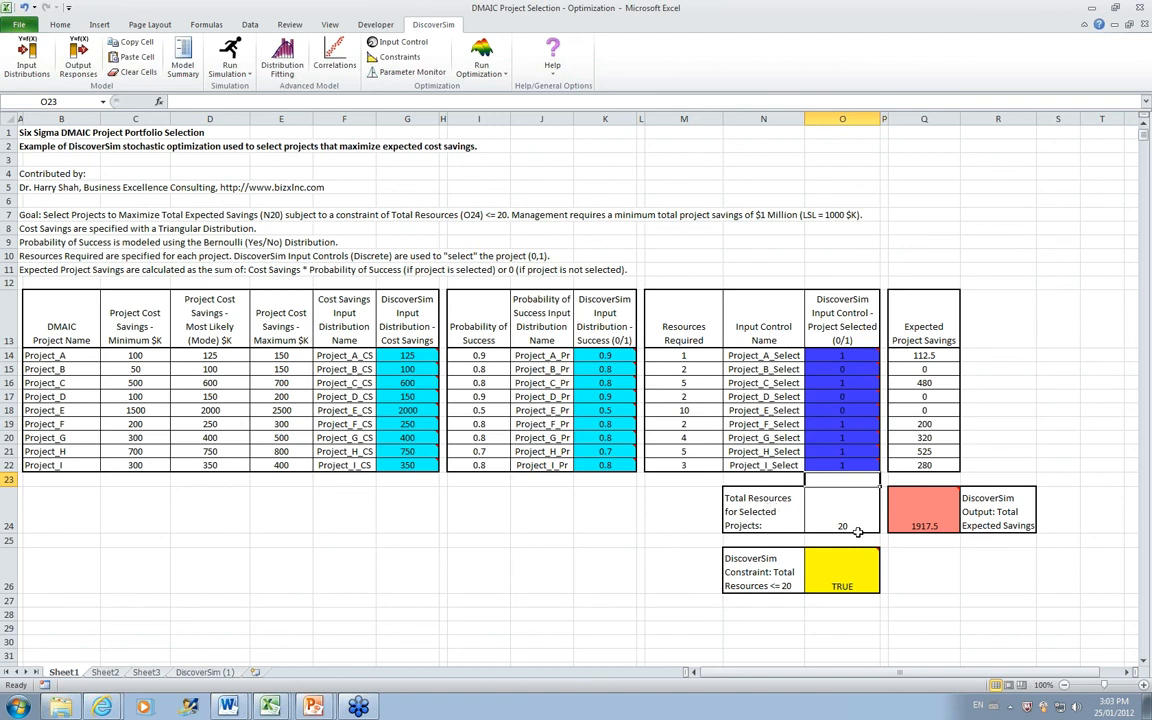
Run a 10000-replication Monte Carlo simulation for the revised project selection and compare its Total_Savings histogram with the first report.
click(230, 58)
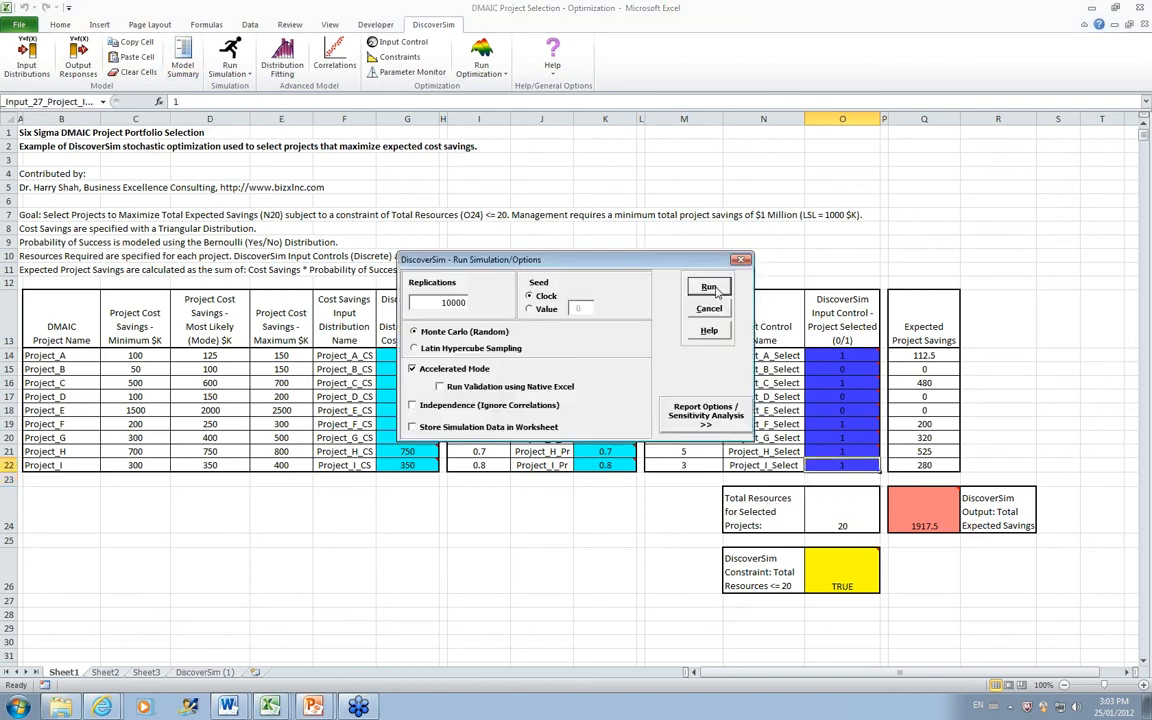
click(716, 289)
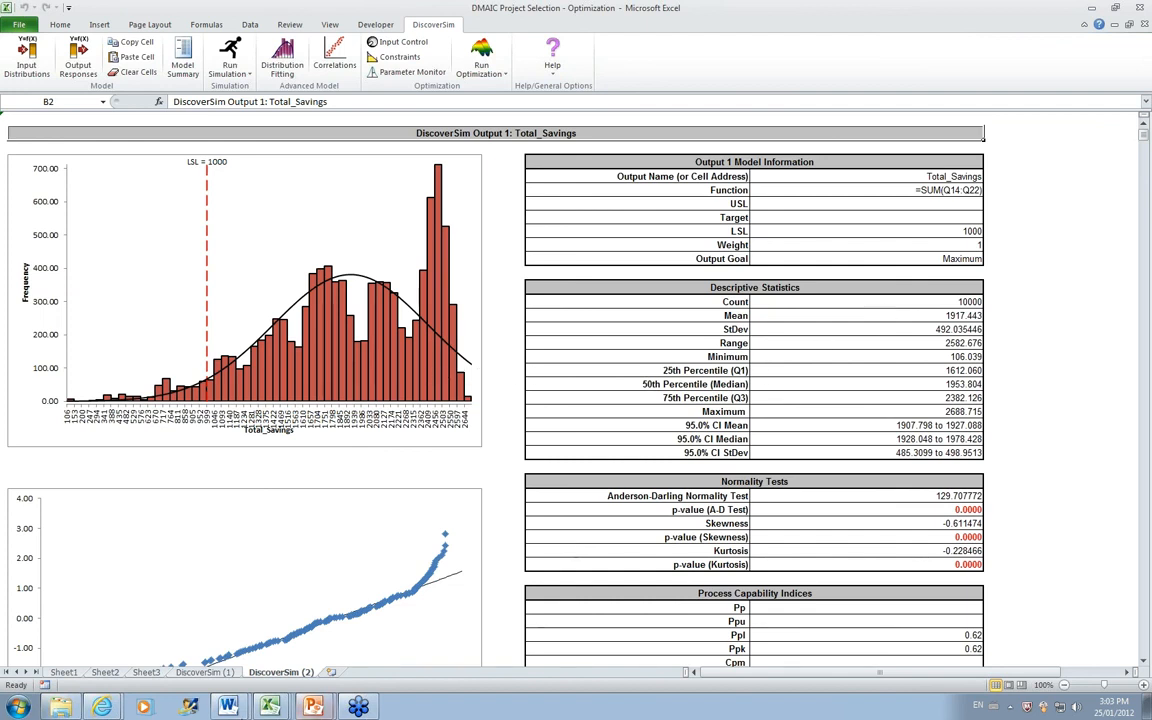
click(210, 672)
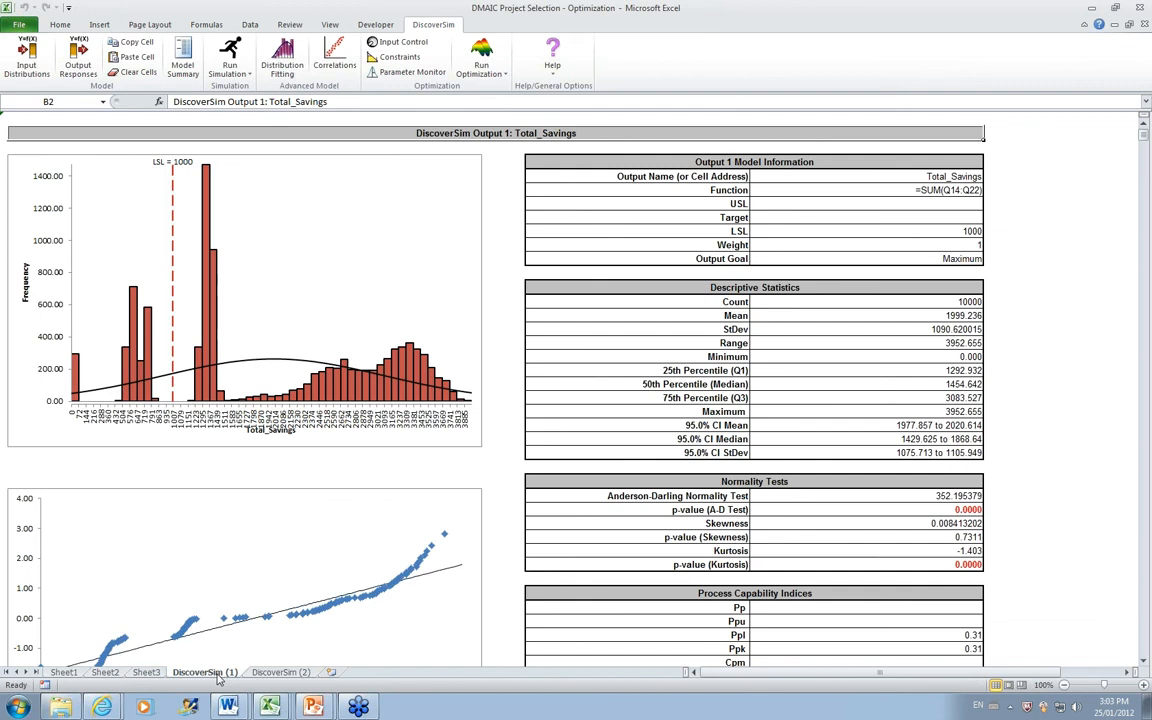
click(272, 674)
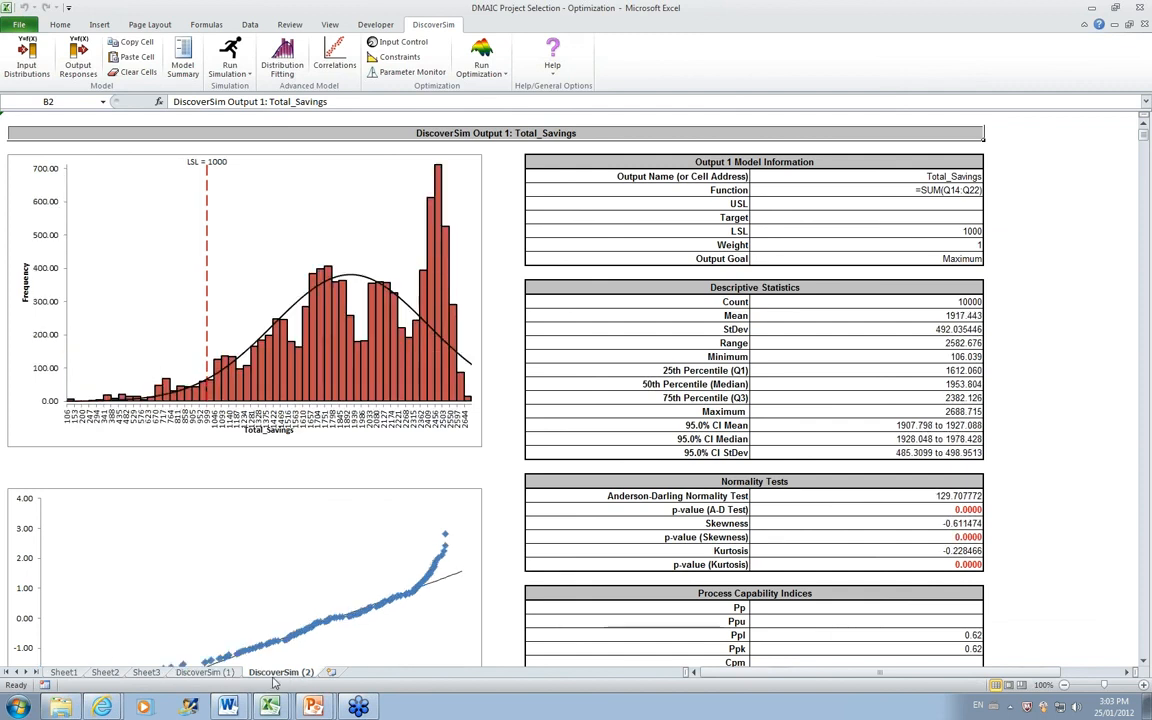
Examine the capability indices, expected and actual performance tables of the second Total_Savings report, and compare them with the first report.
click(1145, 663)
drag(1145, 663, 1145, 663)
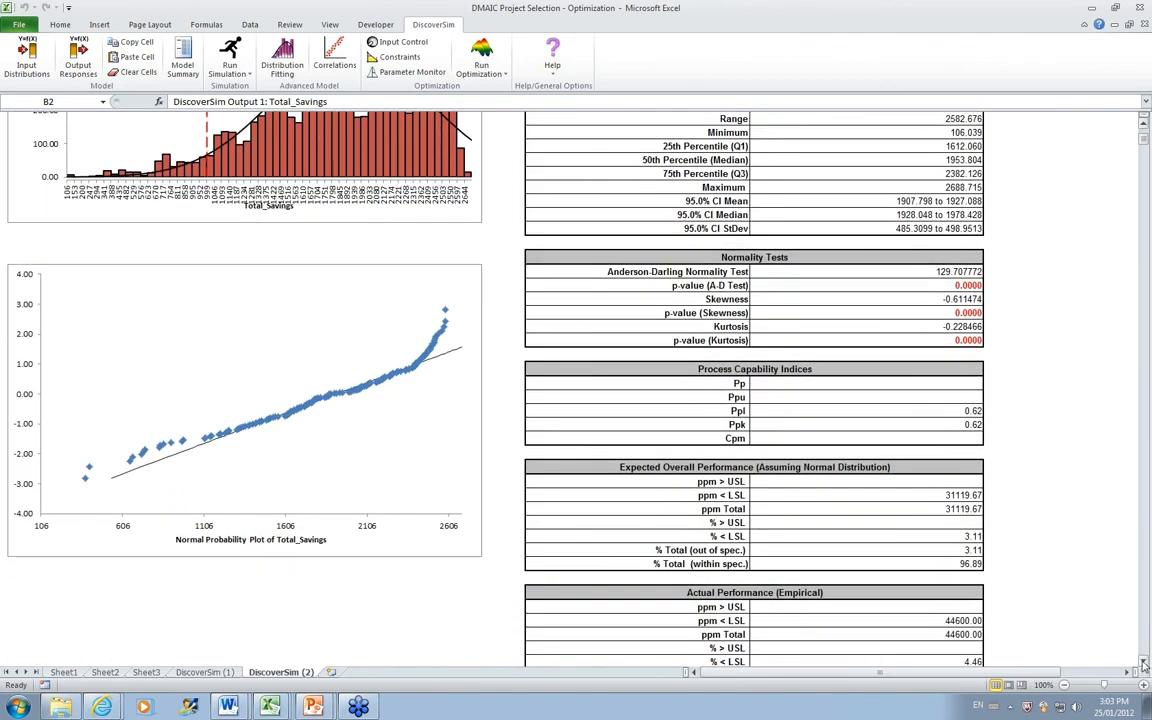
click(228, 675)
click(281, 672)
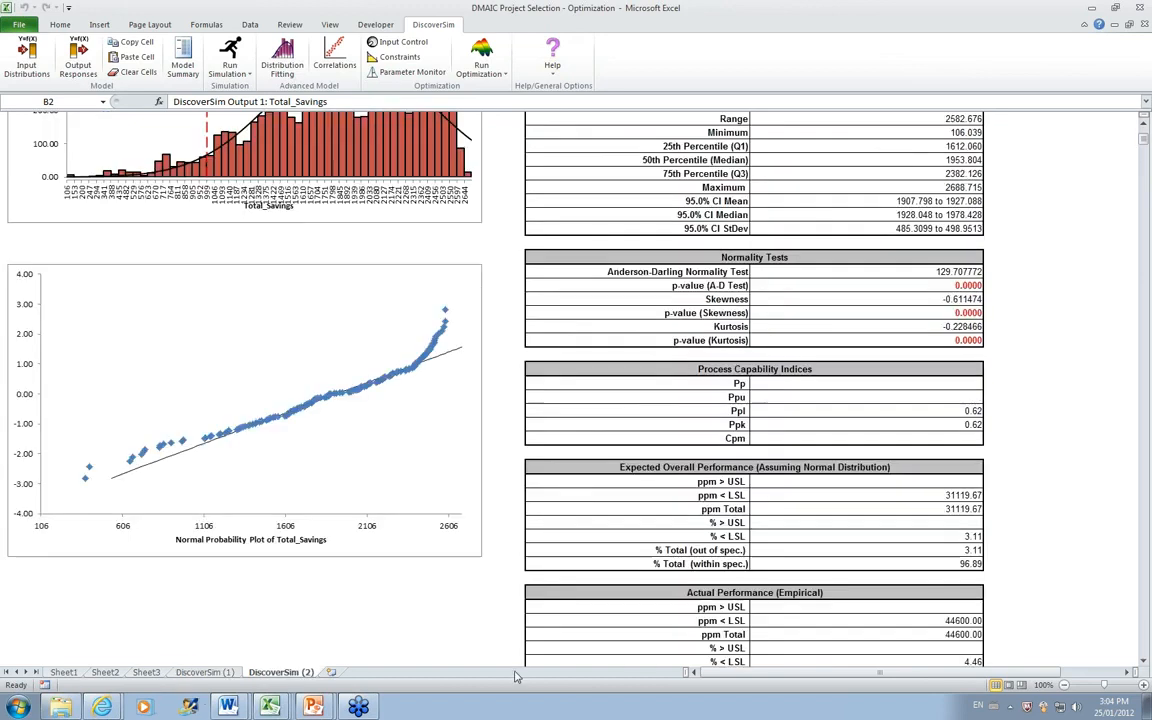
scroll(515, 677, down, 2)
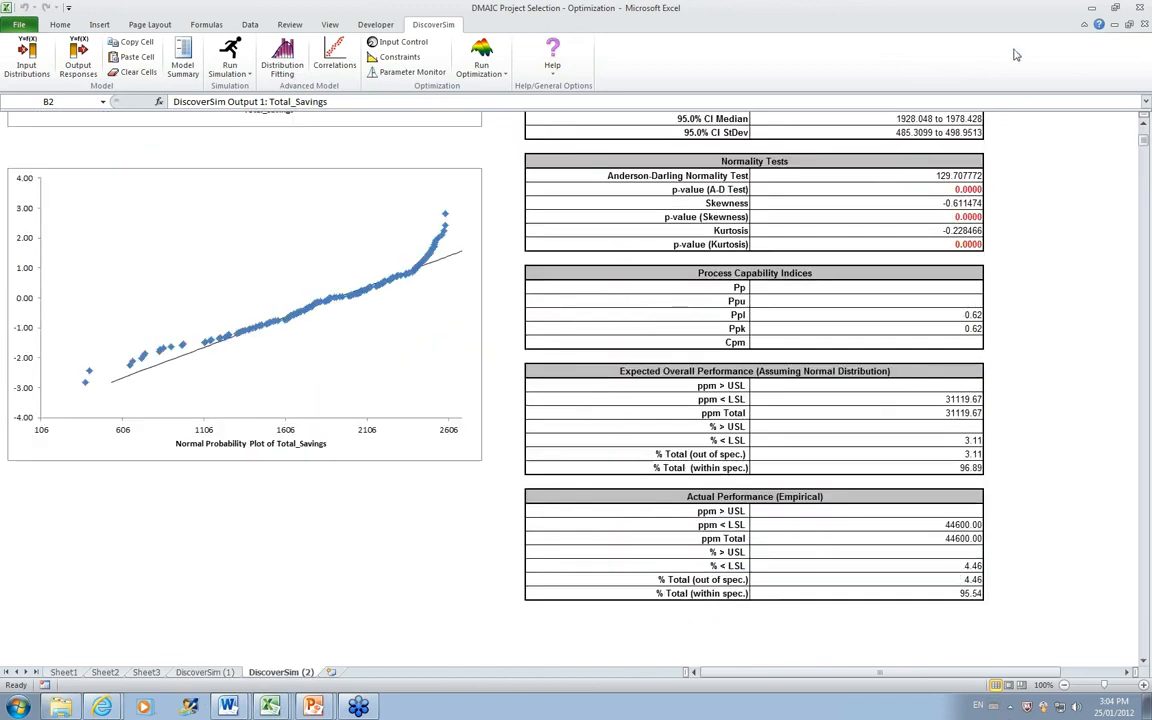
click(1144, 122)
click(1144, 122)
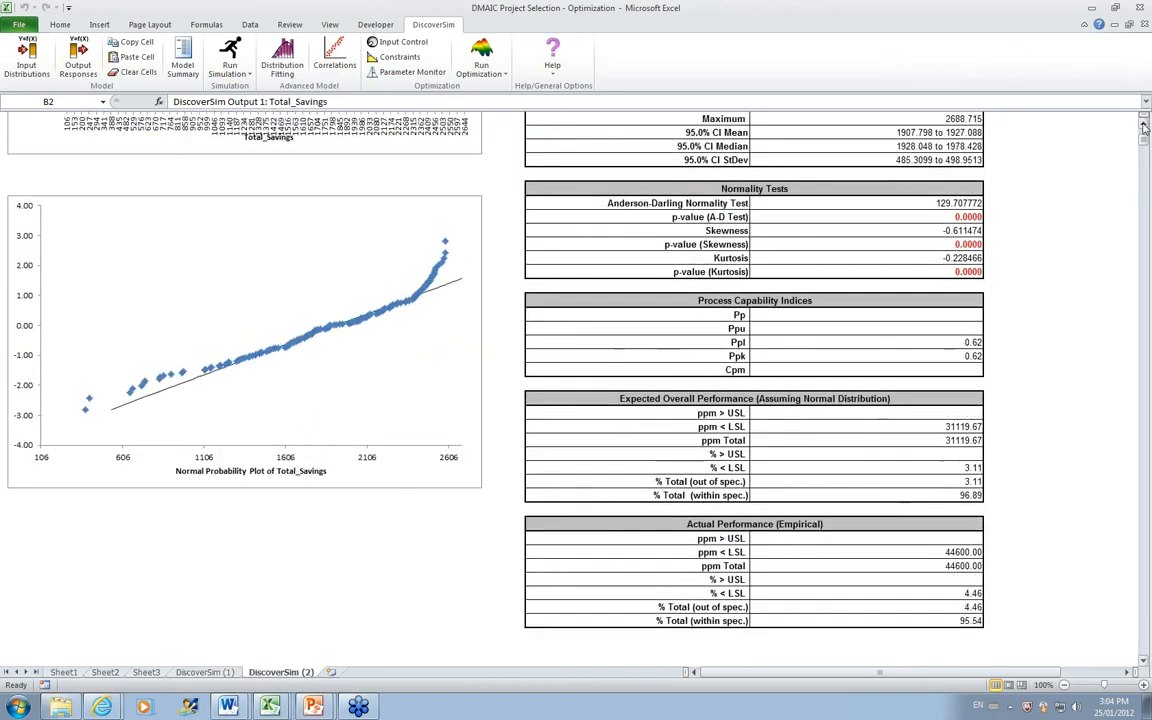
scroll(1144, 126, up, 7)
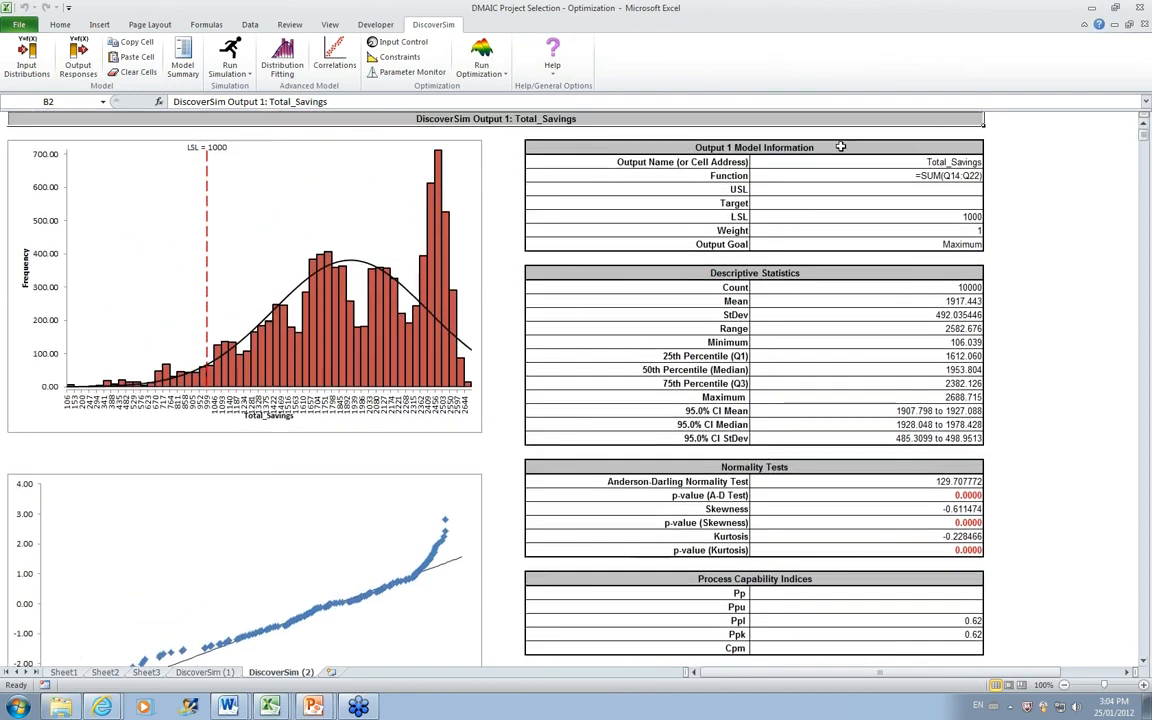
Return to Sheet1 and highlight the entire Project_E row for review.
click(63, 672)
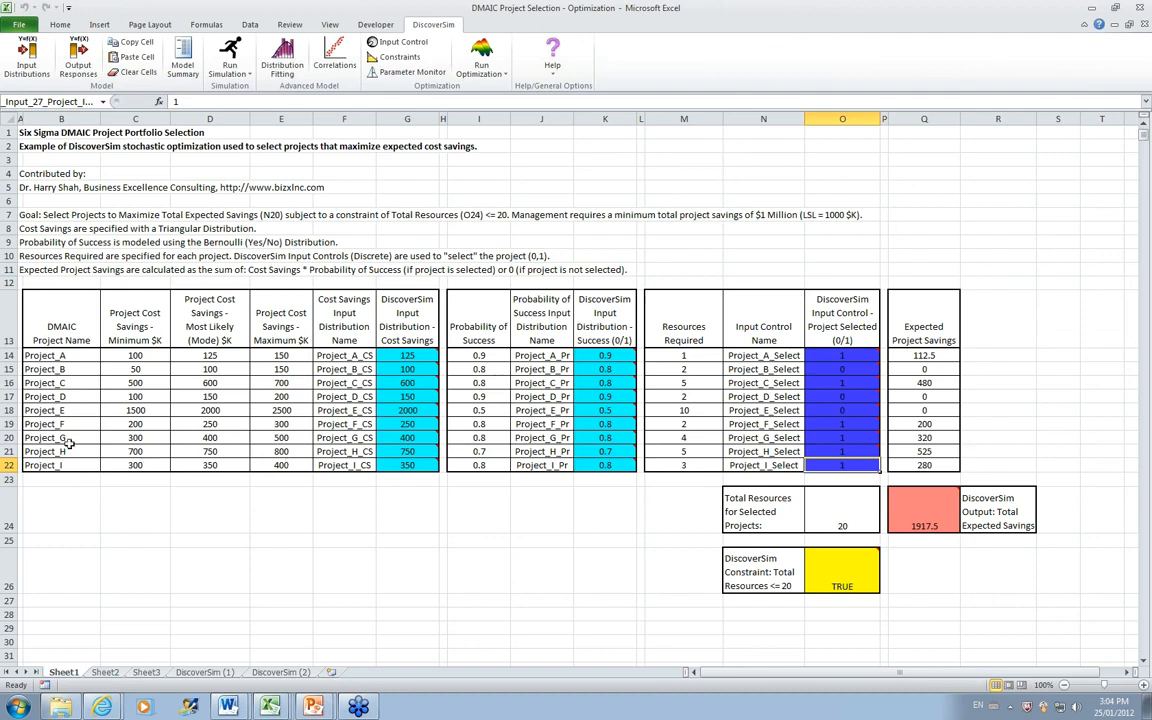
click(8, 410)
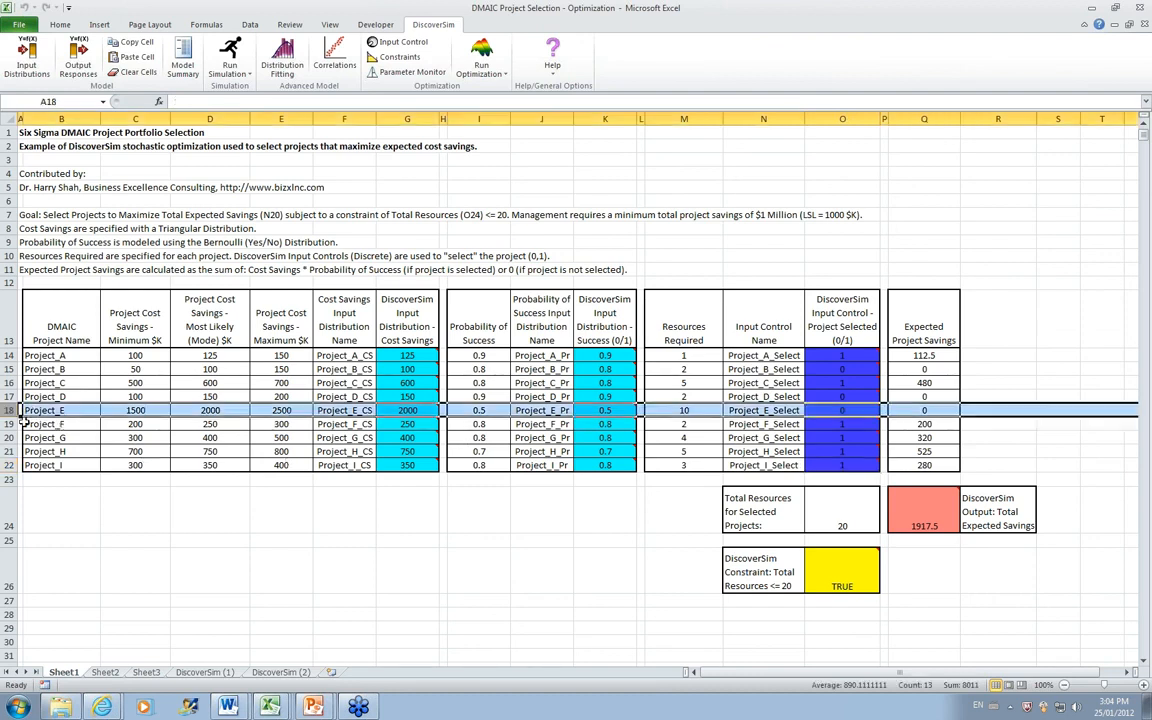